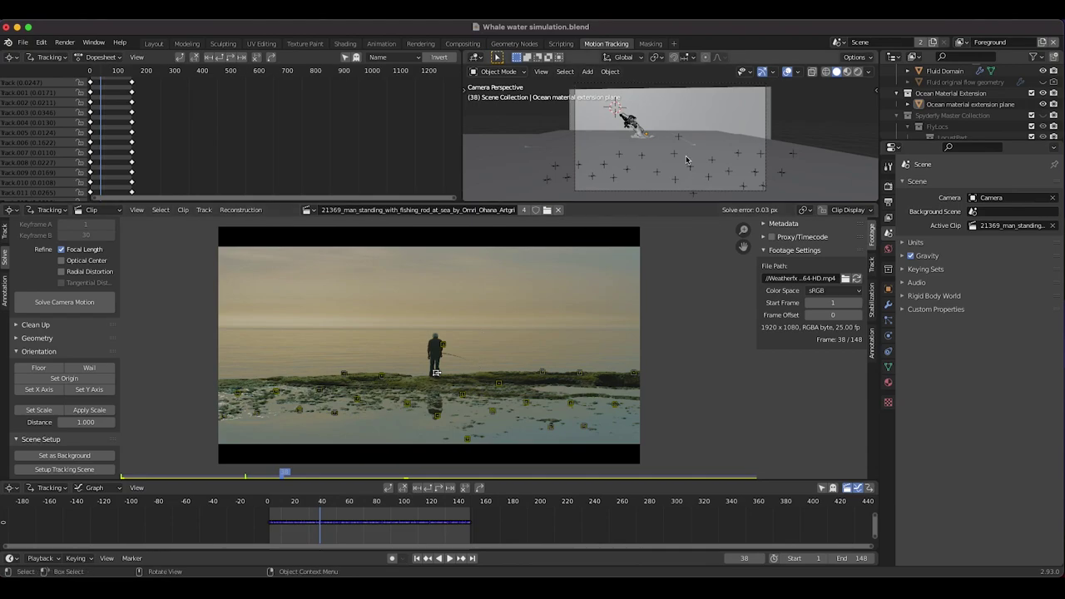
Select and deselect the footage's tracking markers, and play back the solved camera track
key(b)
drag(190, 225, 713, 425)
key(alt+a)
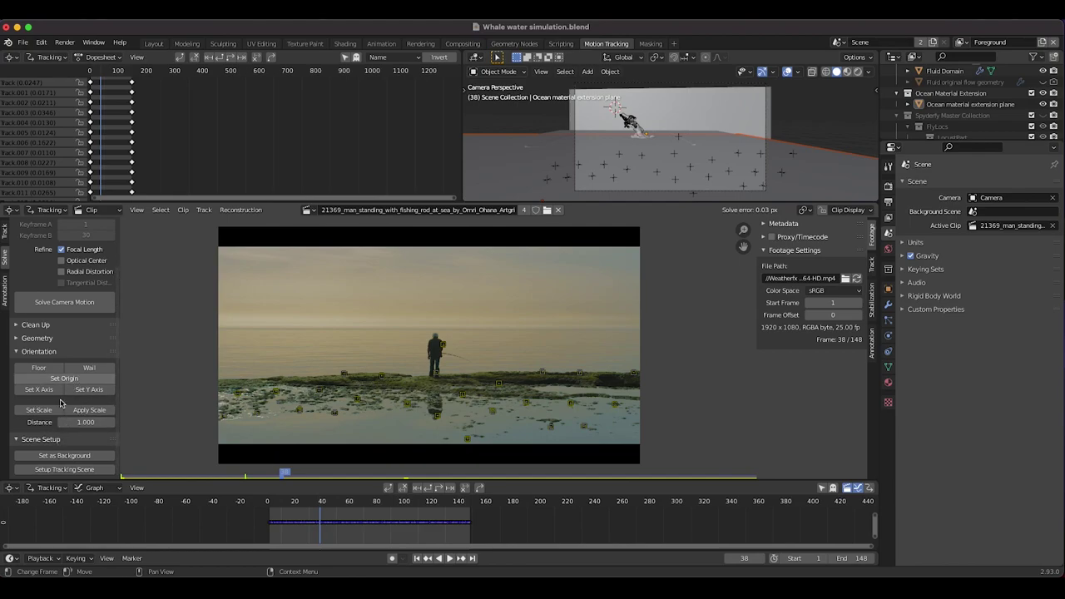
click(278, 503)
key(space)
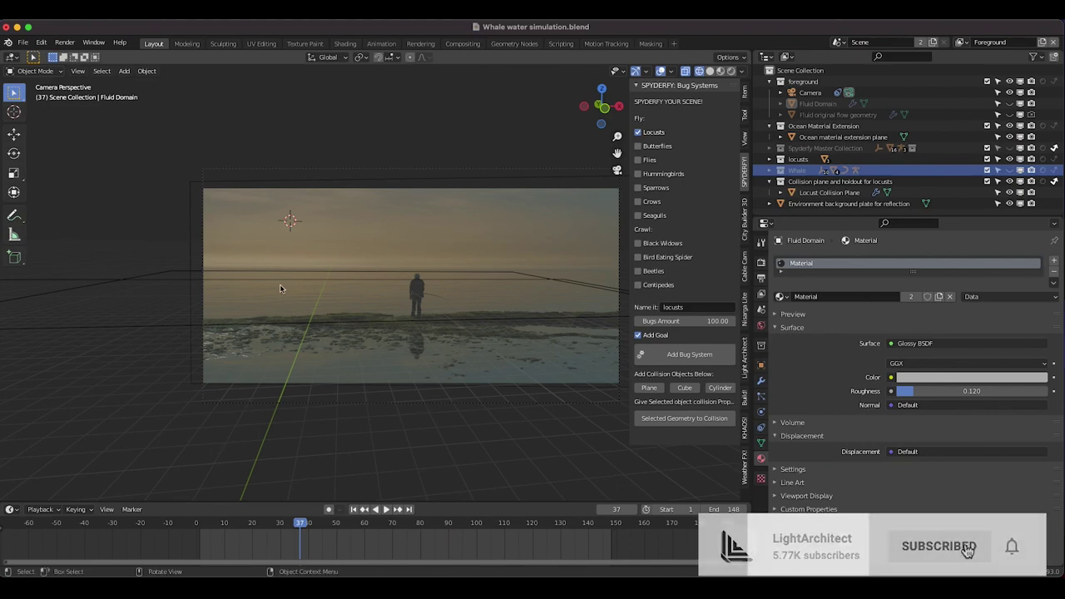
Switch the viewport to solid shading and select the ocean material extension plane outside the camera view
click(330, 327)
key(z)
click(442, 284)
middle_drag(374, 298, 320, 308)
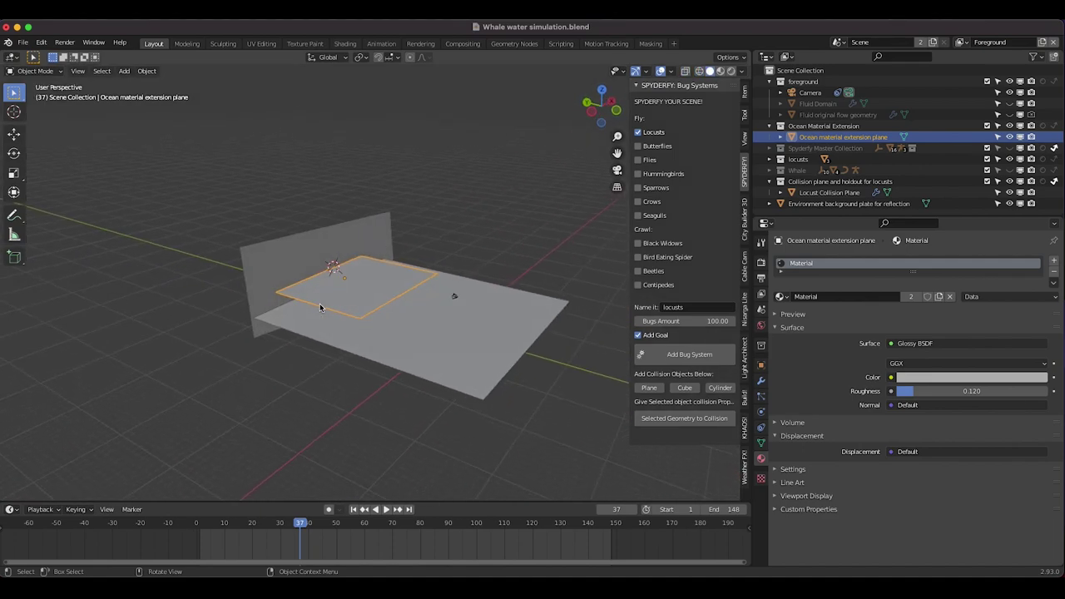
Hide the environment background plate for reflection in the viewport
click(284, 236)
middle_drag(433, 254, 433, 254)
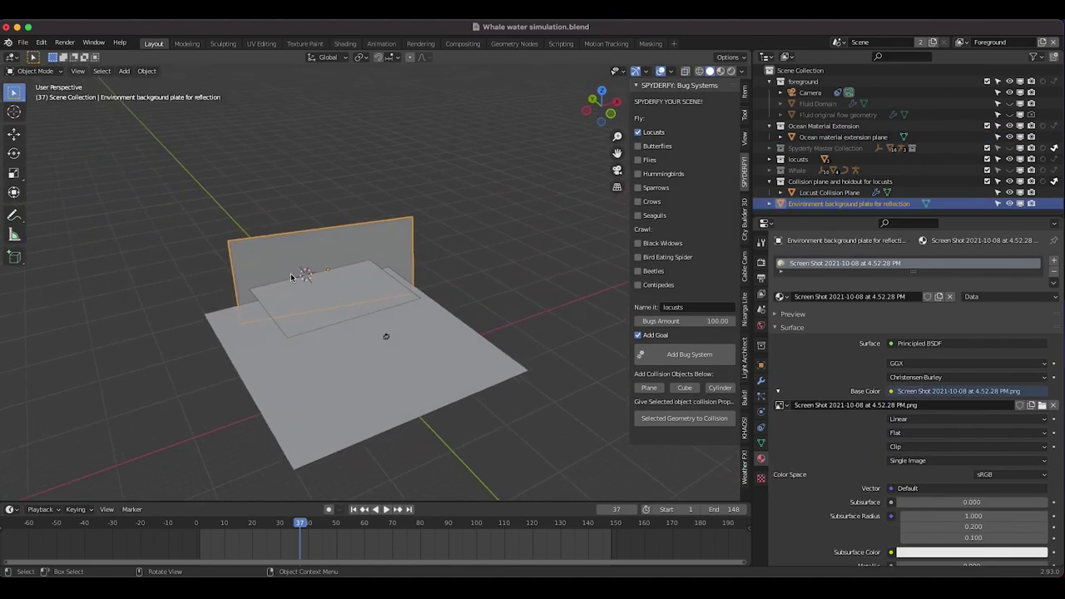
click(1009, 203)
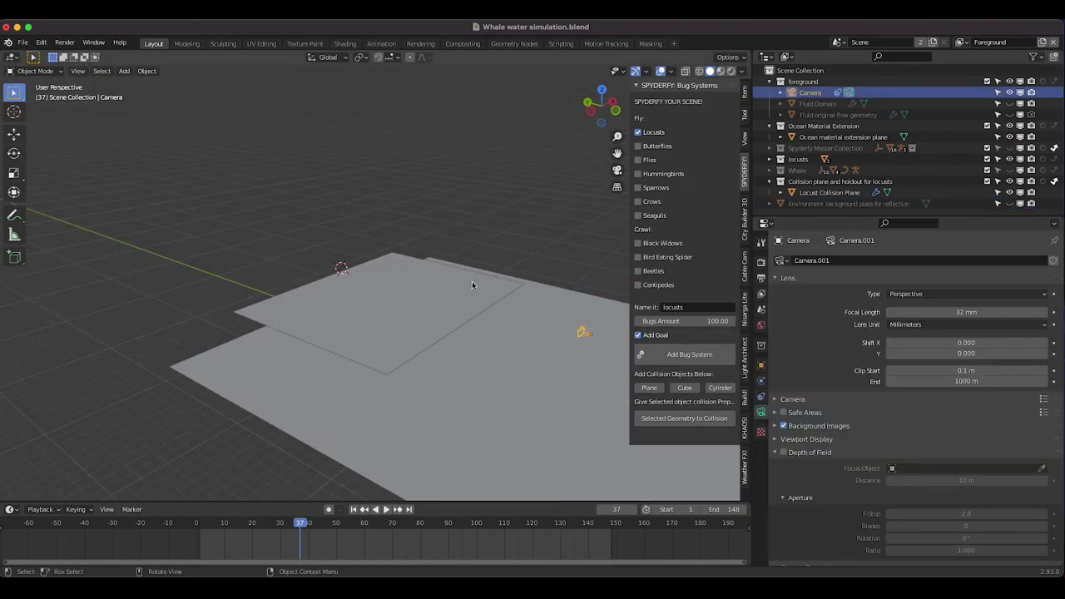
Select all objects in the Whale collection so their keyframes show in the timeline
middle_drag(473, 286, 325, 302)
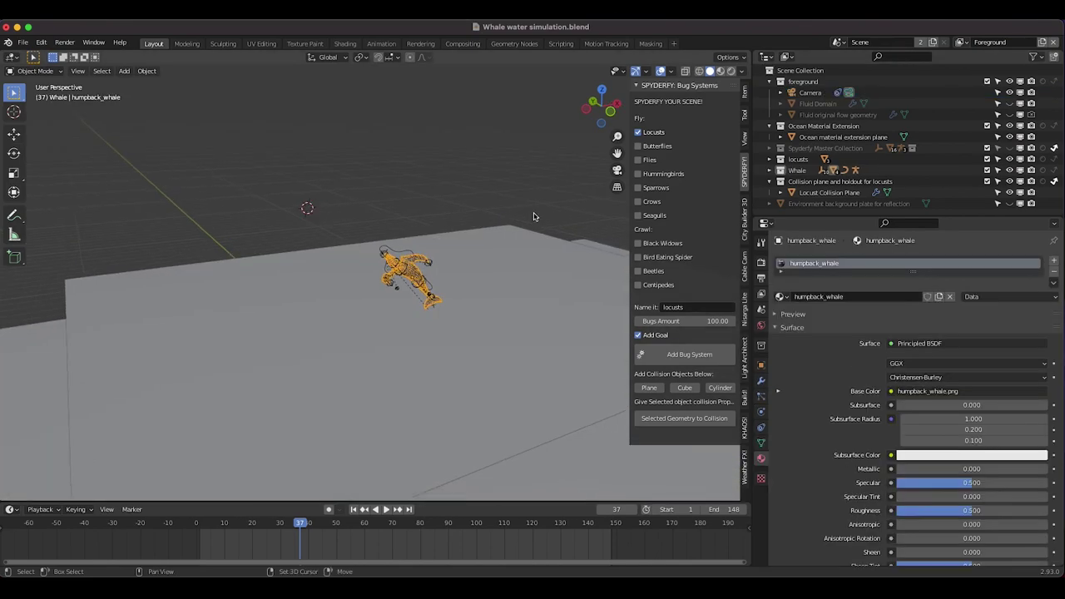
shift+middle_drag(535, 216, 240, 283)
scroll(241, 284, up, 3)
middle_drag(308, 312, 394, 273)
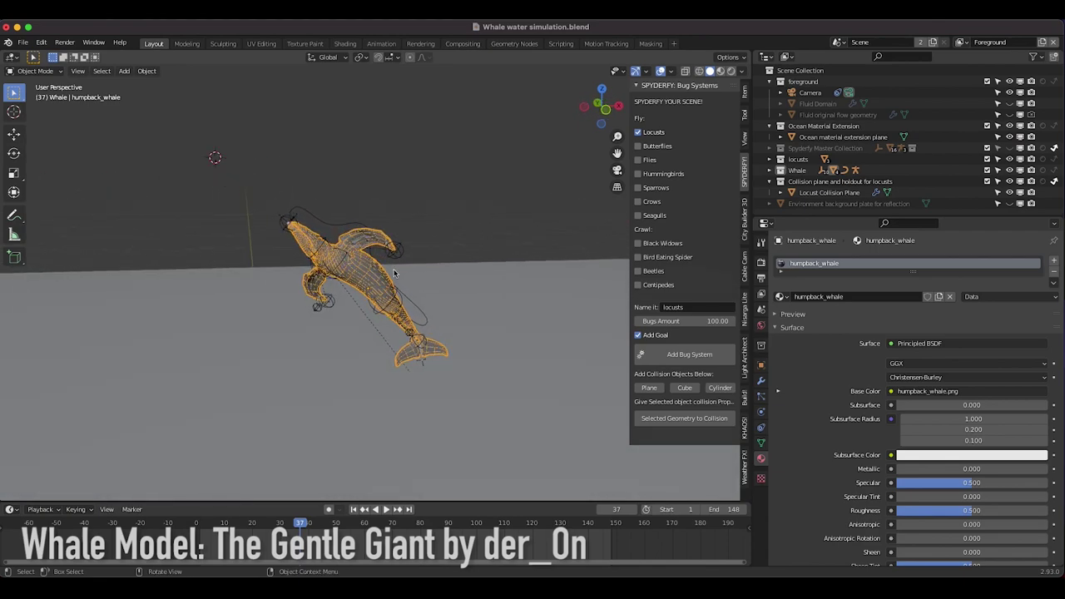
click(397, 251)
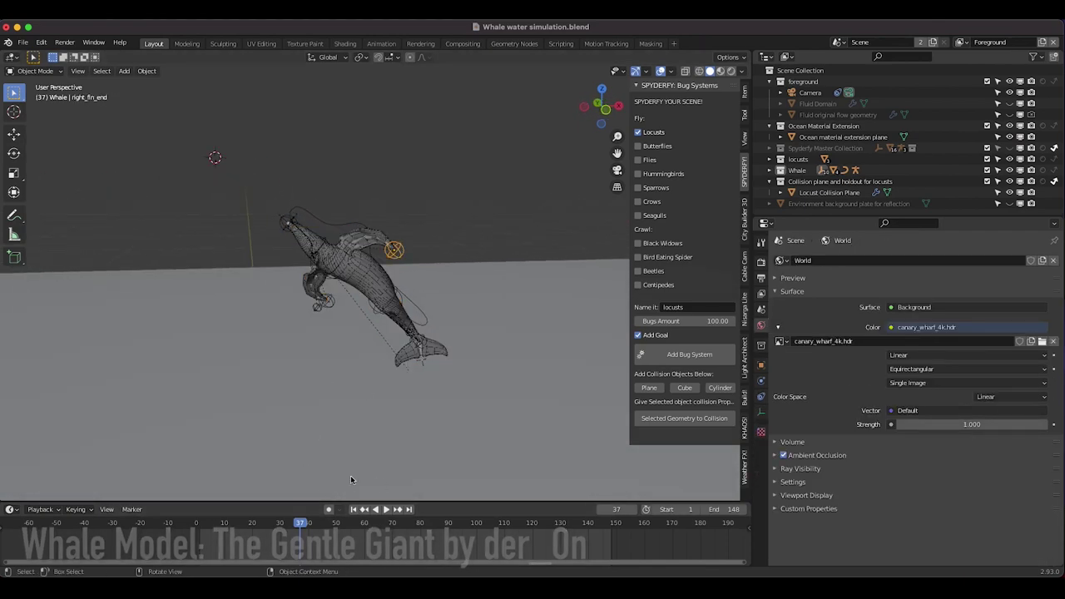
click(797, 169)
right_click(797, 170)
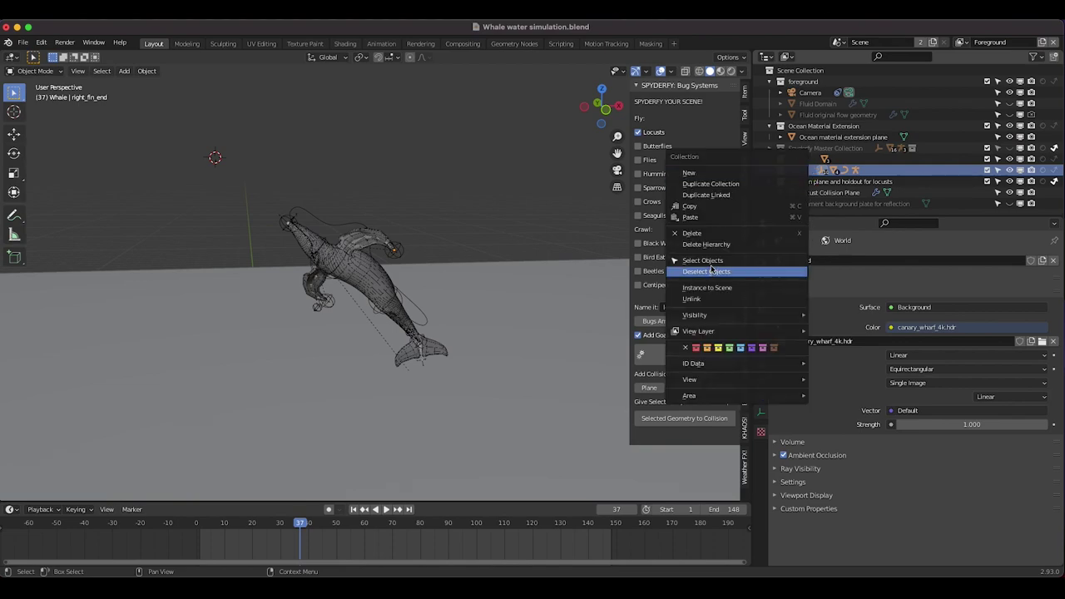
click(714, 264)
ctrl+scroll(484, 543, left, 1)
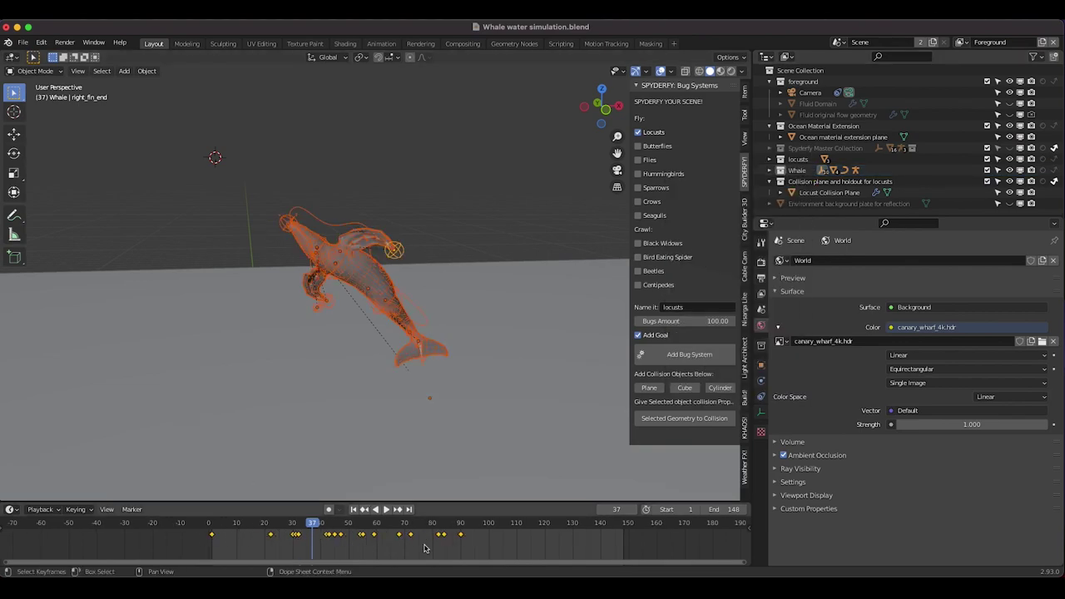
Play the whale animation from frame 1, select the ocean material extension plane, and stop a replay at frame 45
key(shift+Left)
scroll(377, 373, down, 4)
shift+scroll(377, 373, down, 2)
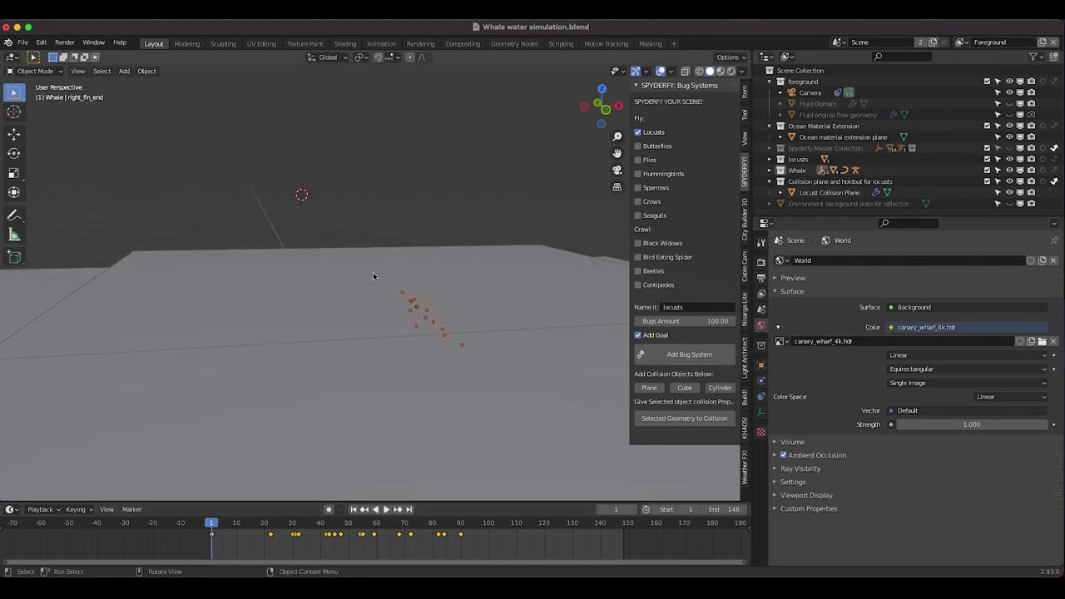
key(space)
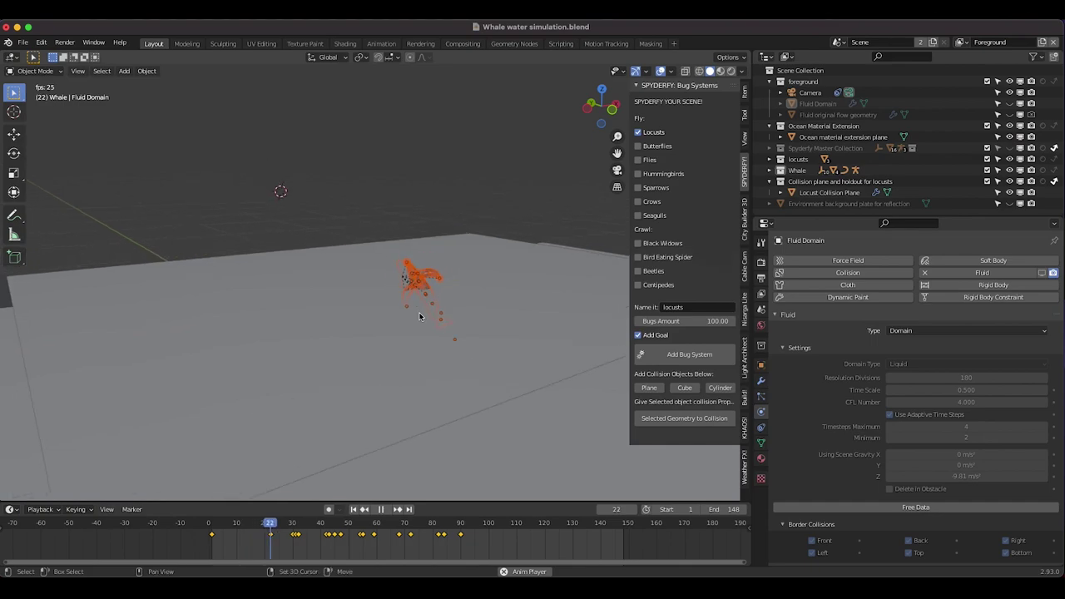
middle_drag(287, 279, 409, 292)
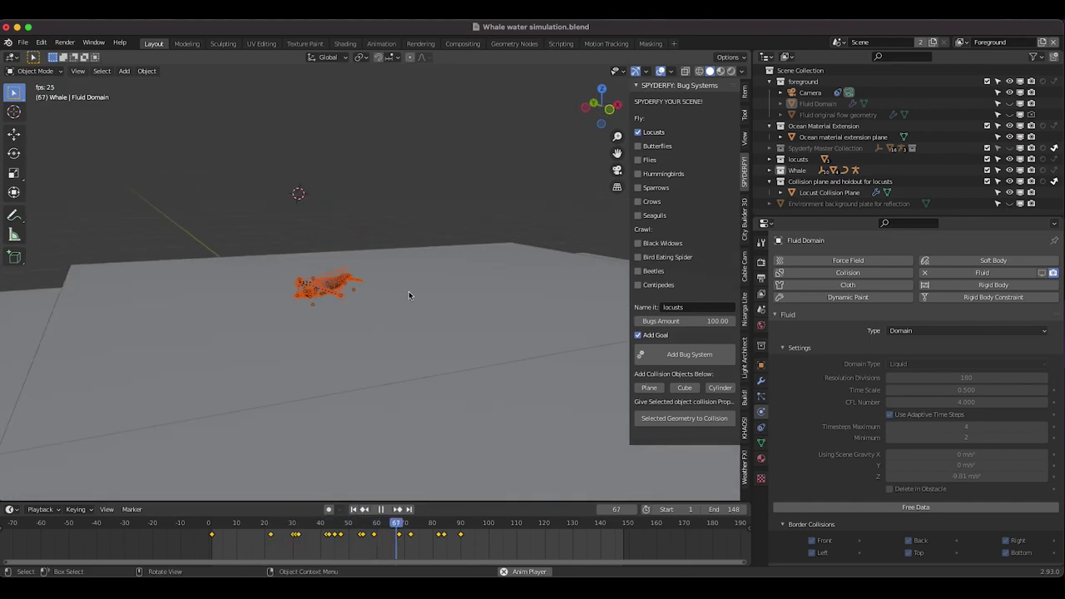
click(198, 342)
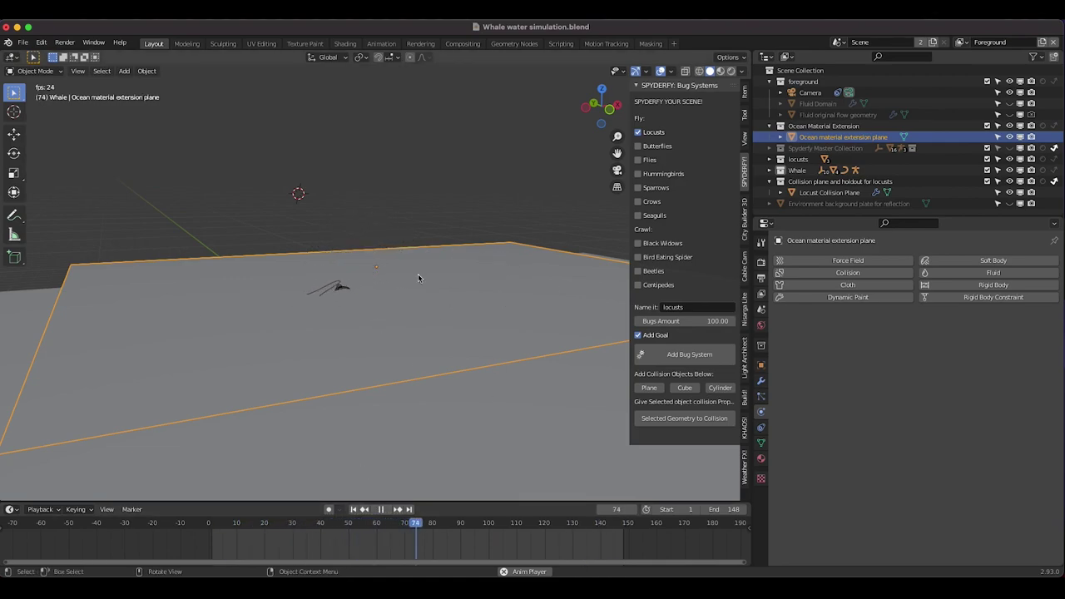
click(353, 508)
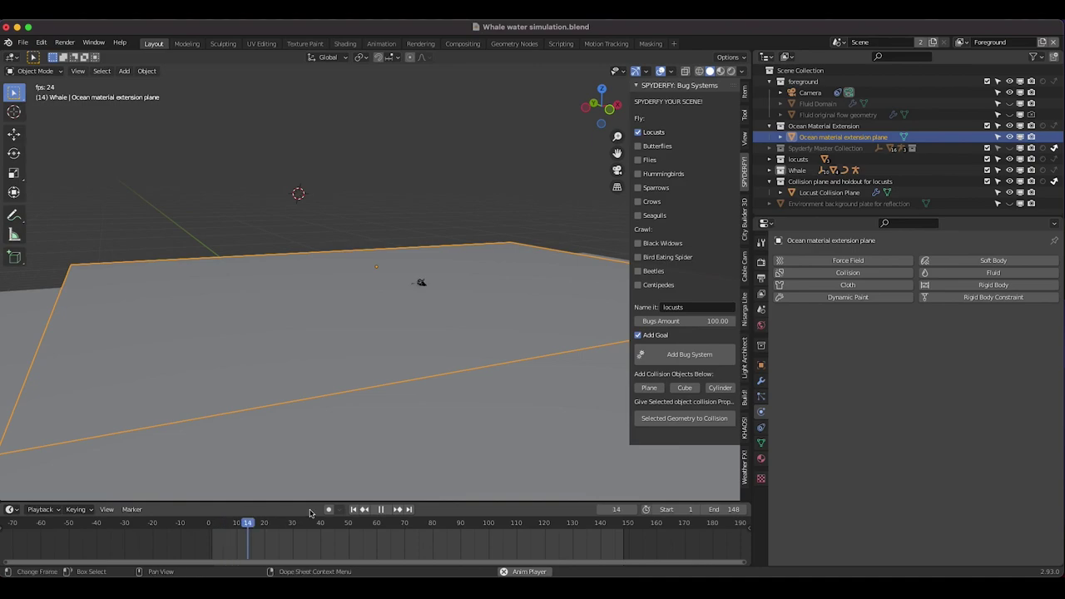
click(383, 509)
Select the humpback whale mesh and examine its fluid effector settings and pose from several angles
middle_drag(451, 270, 365, 284)
click(360, 262)
scroll(361, 263, up, 3)
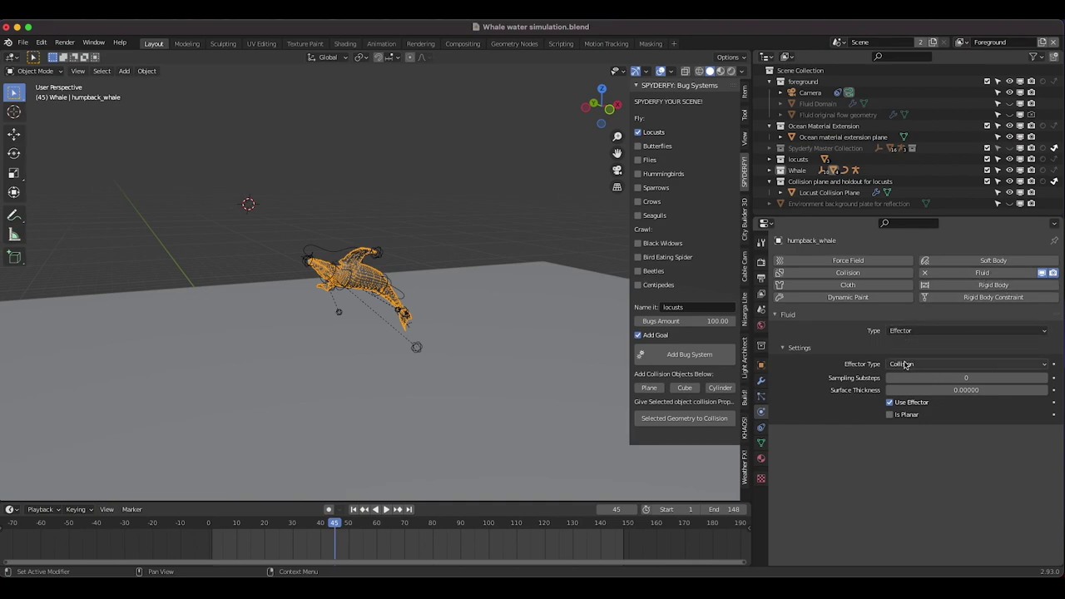
middle_drag(527, 281, 452, 278)
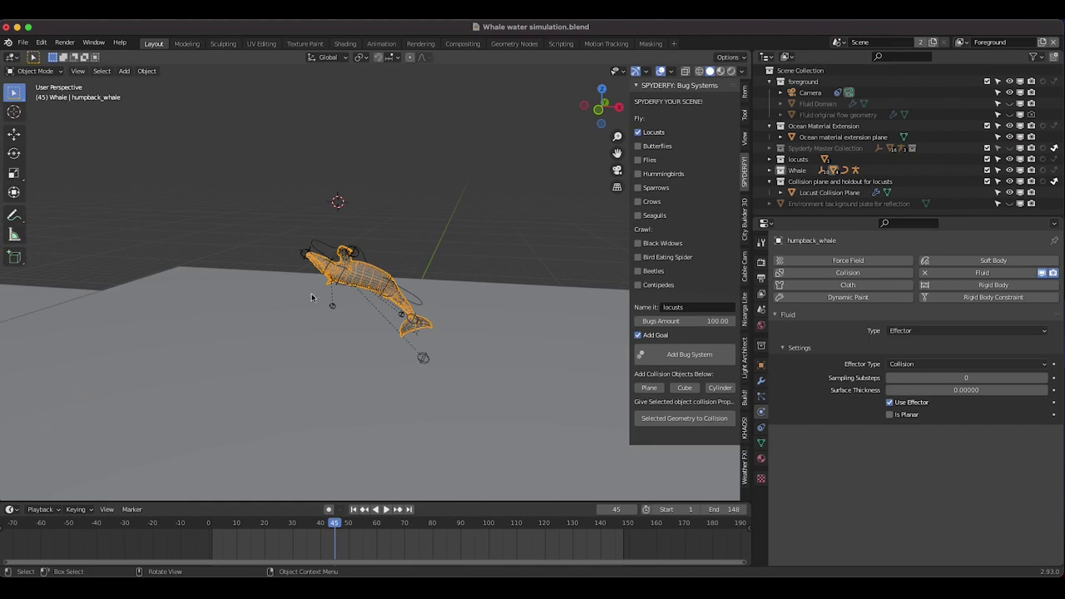
middle_drag(362, 305, 363, 311)
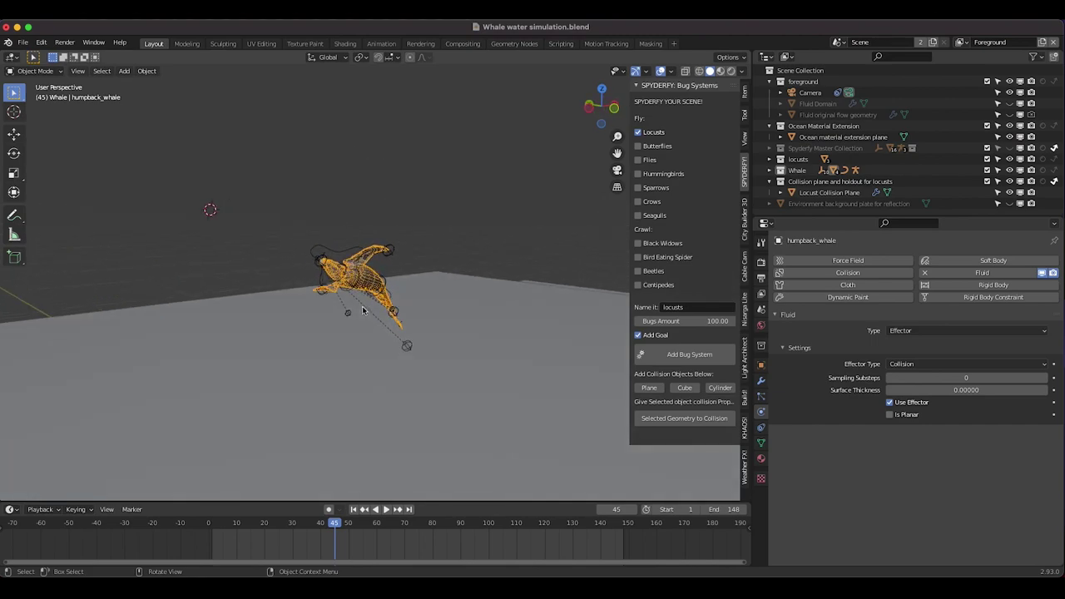
Replay the whale animation from the first frame and stop it at frame 52
middle_drag(509, 274, 509, 278)
click(353, 509)
click(386, 509)
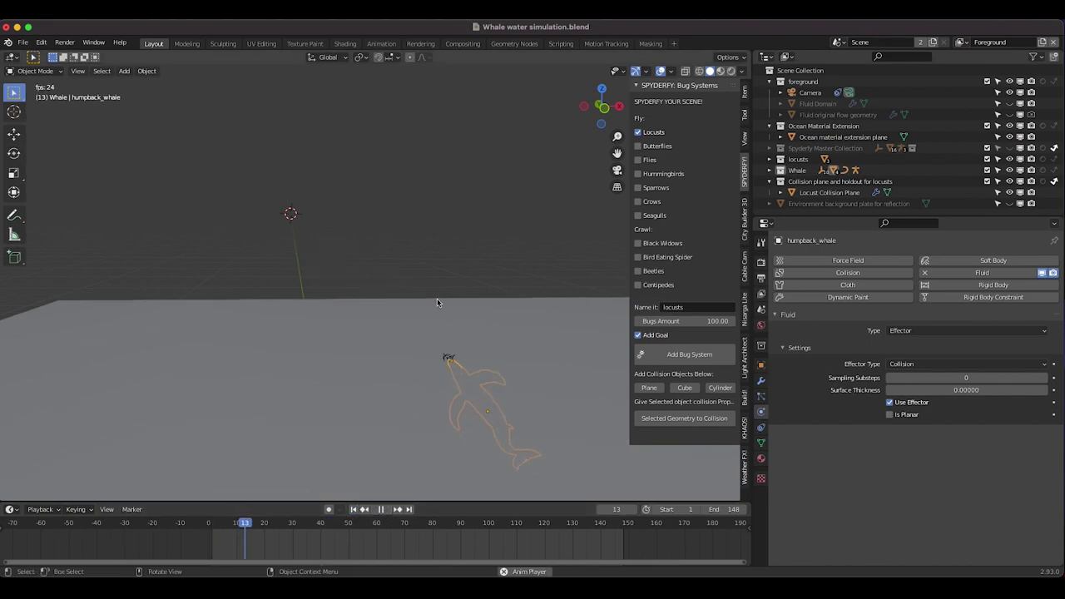
key(space)
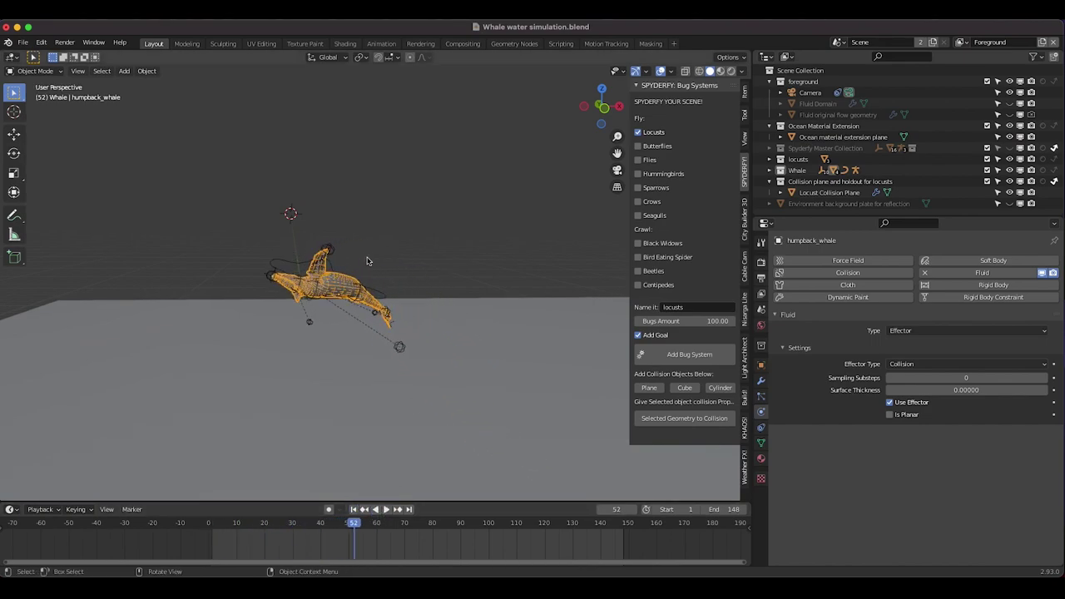
Test-move the whale rig's tail, fin and body pole controls, cancelling each move
click(280, 268)
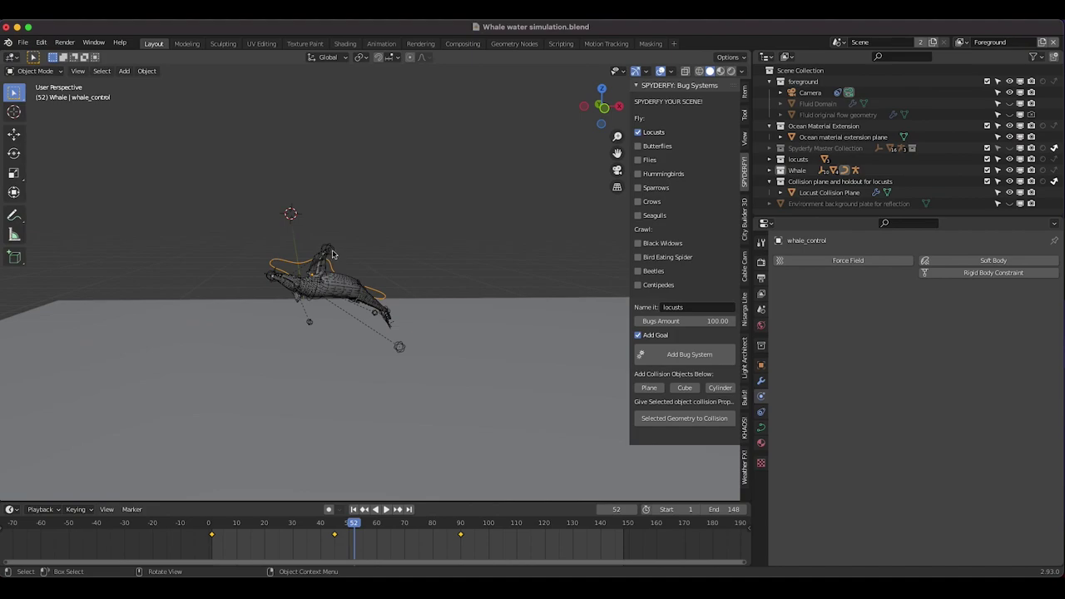
click(328, 252)
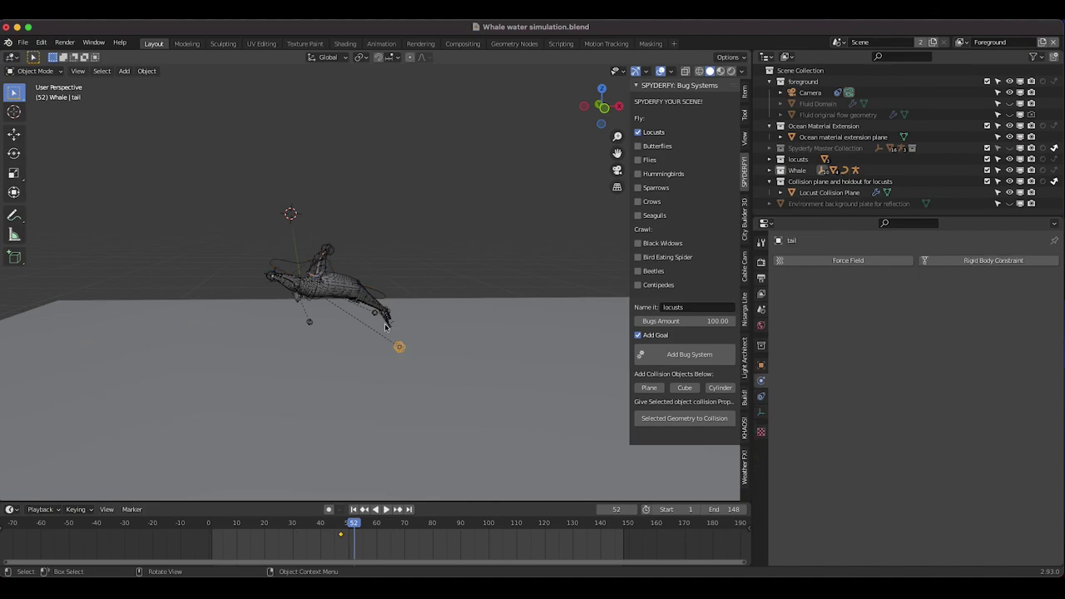
key(g)
right_click(450, 325)
click(327, 250)
key(g)
right_click(400, 263)
click(312, 324)
middle_drag(314, 325, 335, 339)
key(g)
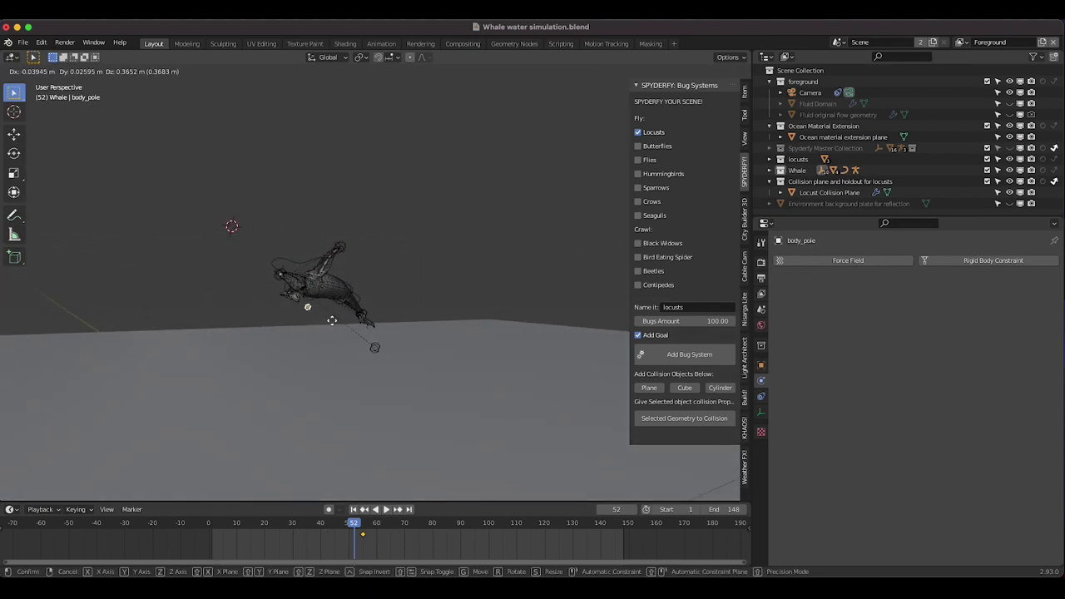
right_click(373, 318)
Replay the rigged whale's animation from the start, scrub through the jump, and settle on frame 41
middle_drag(373, 318, 328, 331)
click(352, 510)
key(space)
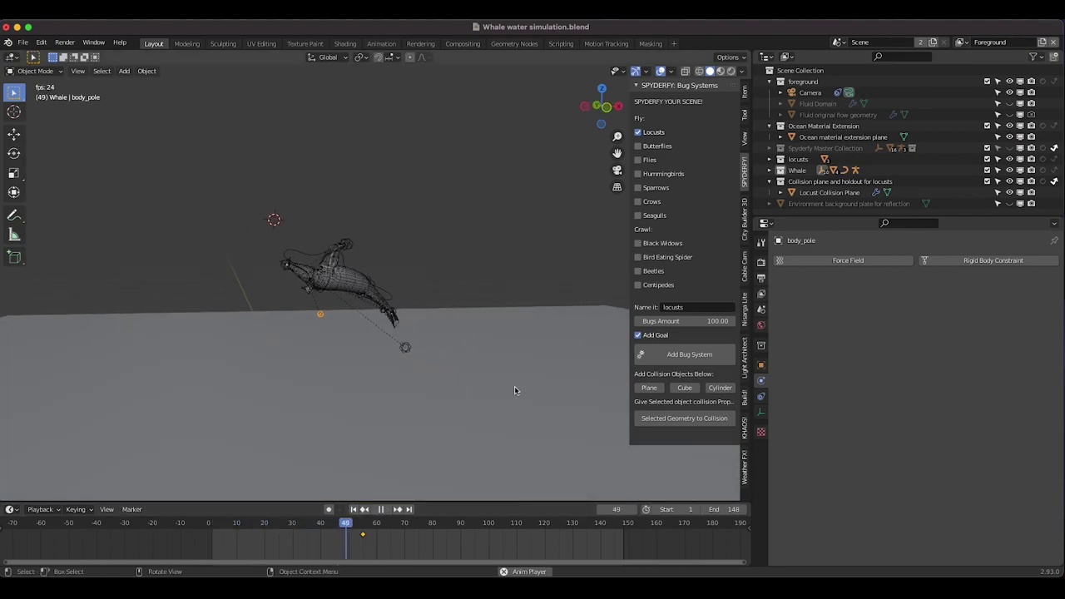
key(space)
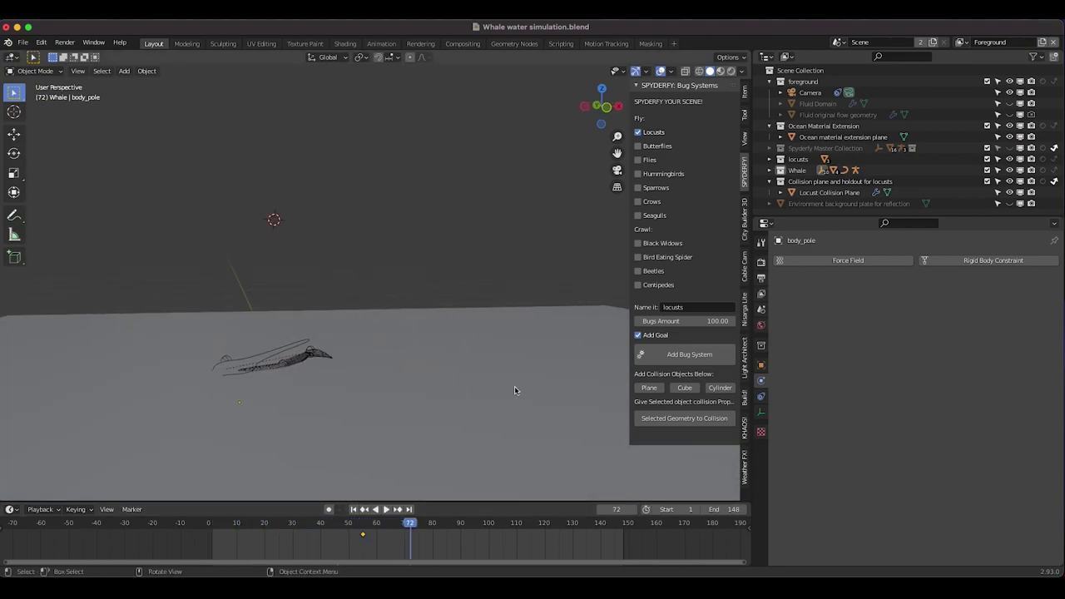
click(334, 522)
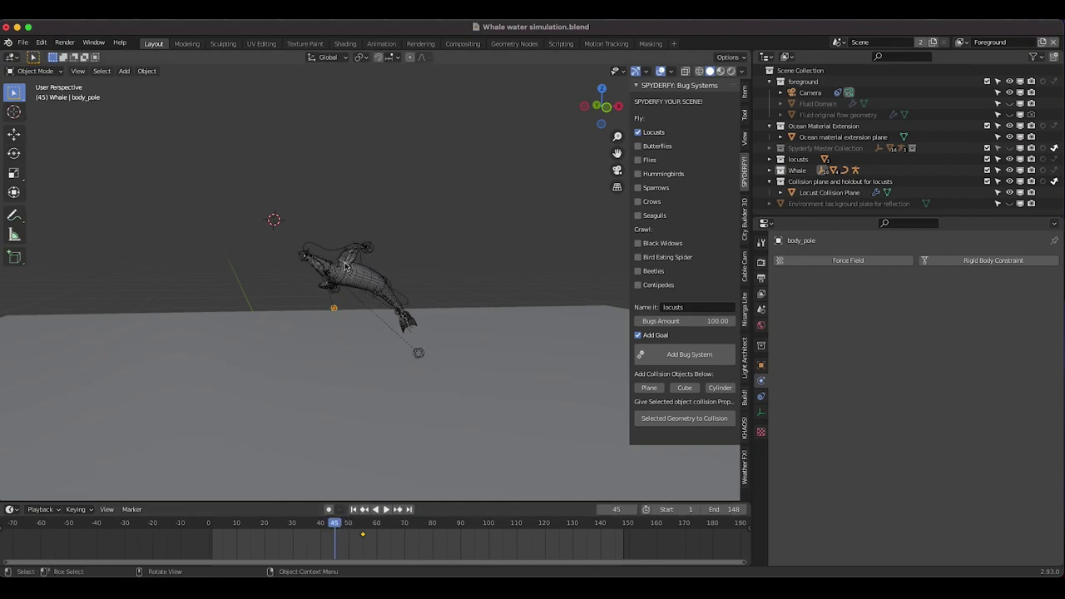
drag(334, 523, 400, 511)
click(324, 521)
middle_drag(299, 291, 261, 295)
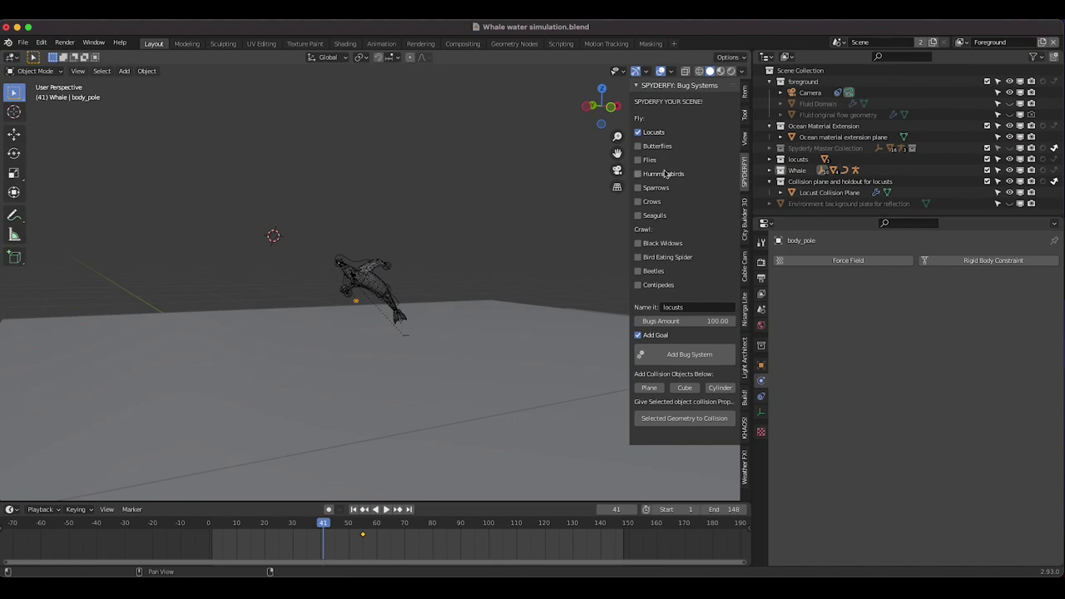
Unhide the Fluid Domain object and select it around the whale
click(832, 103)
click(1009, 103)
click(417, 312)
middle_drag(417, 311, 417, 312)
scroll(416, 311, down, 5)
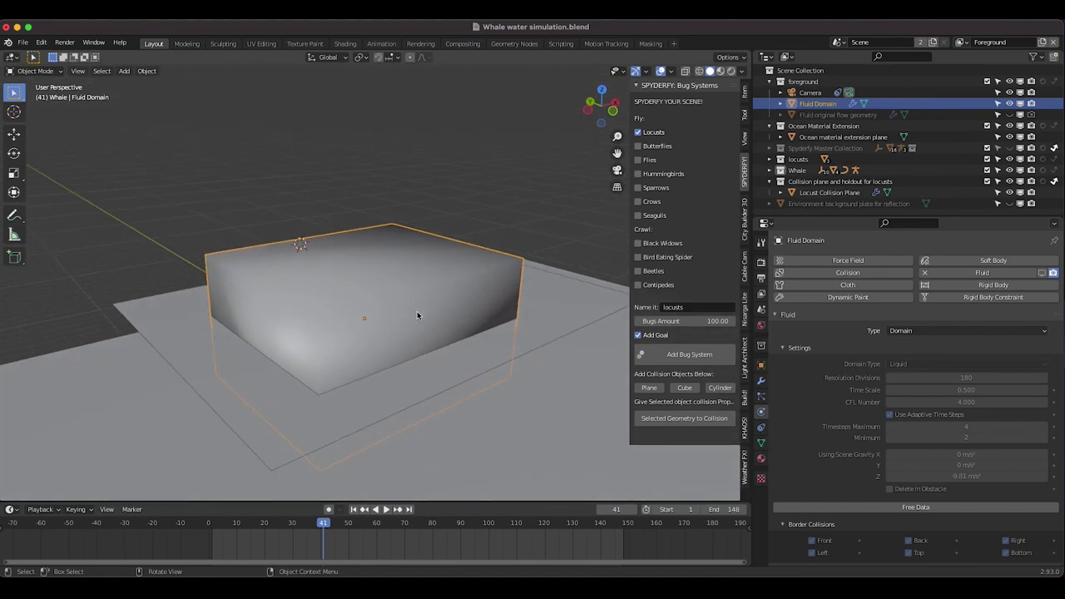
Show the fluid original flow geometry together with the Fluid Domain in wireframe display
click(832, 115)
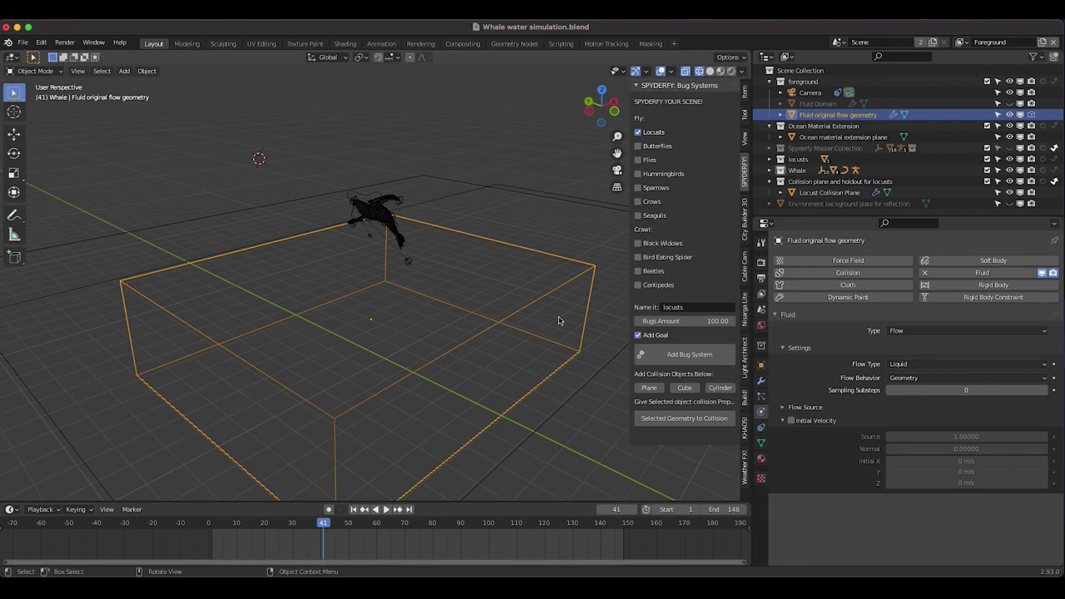
middle_drag(549, 323, 548, 324)
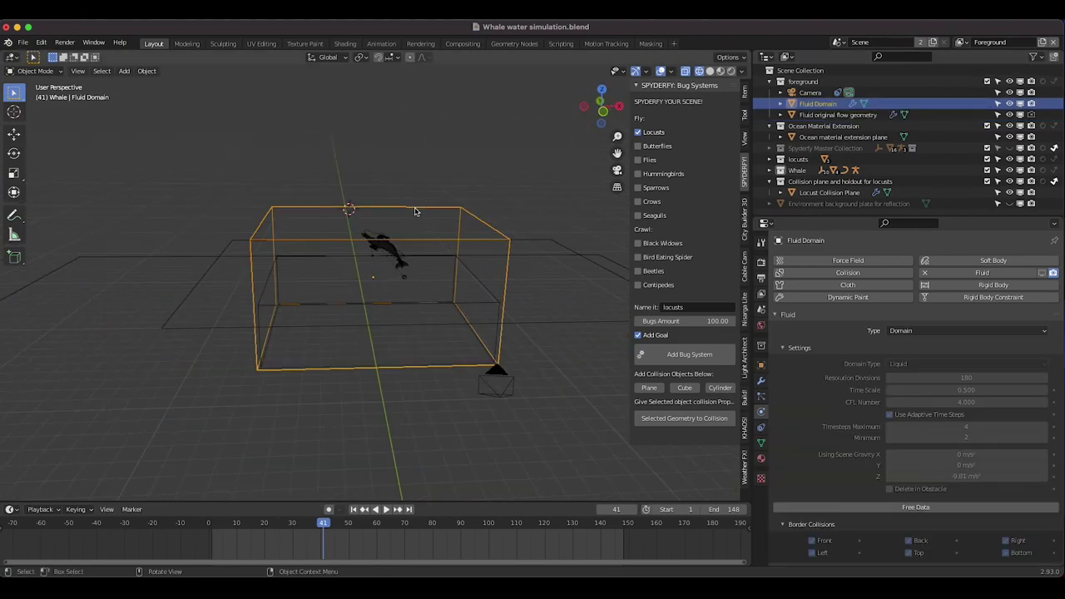
middle_drag(277, 266, 281, 282)
scroll(277, 266, up, 2)
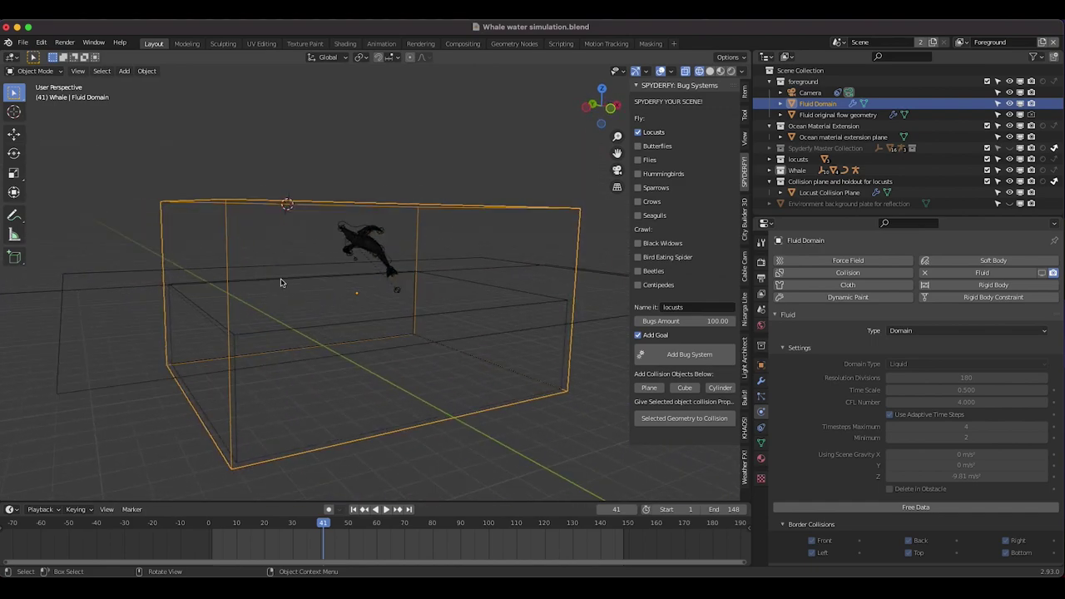
Compare the original flow geometry with the Fluid Domain and examine their fluid physics settings
click(271, 332)
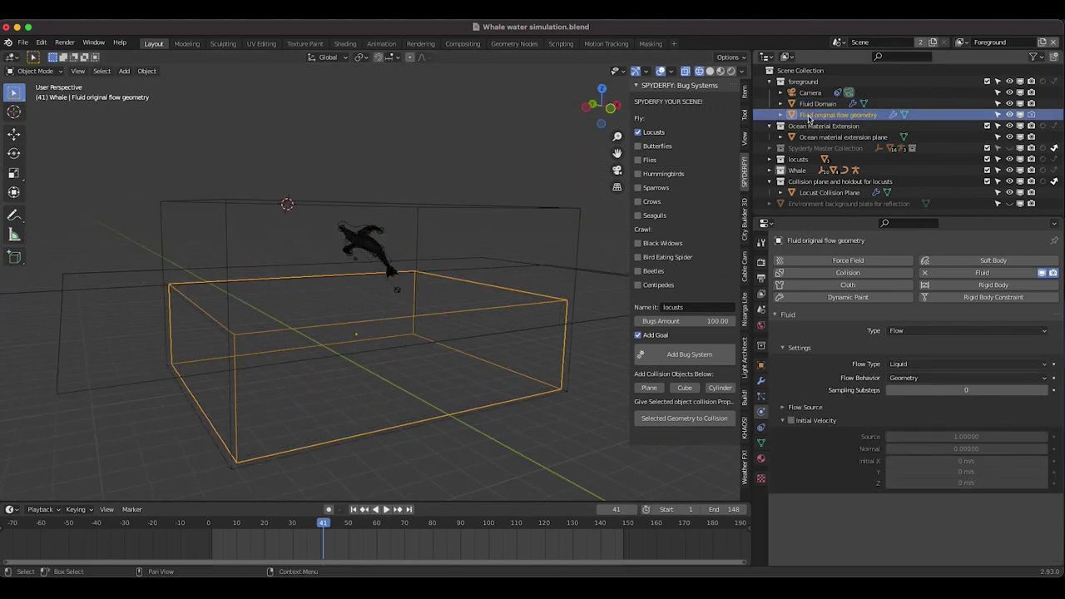
middle_drag(380, 328, 480, 321)
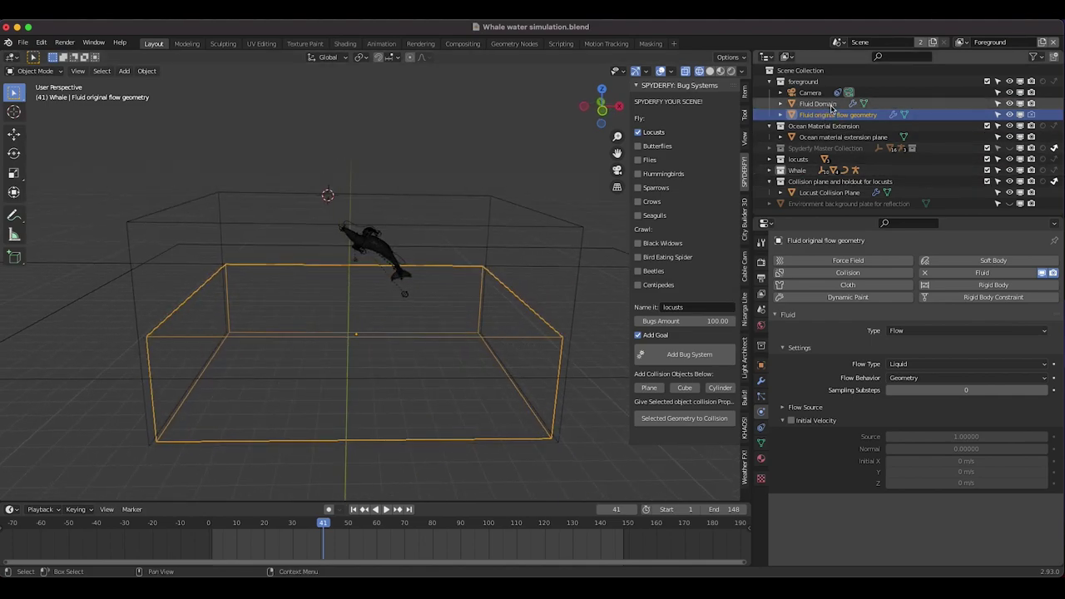
click(824, 103)
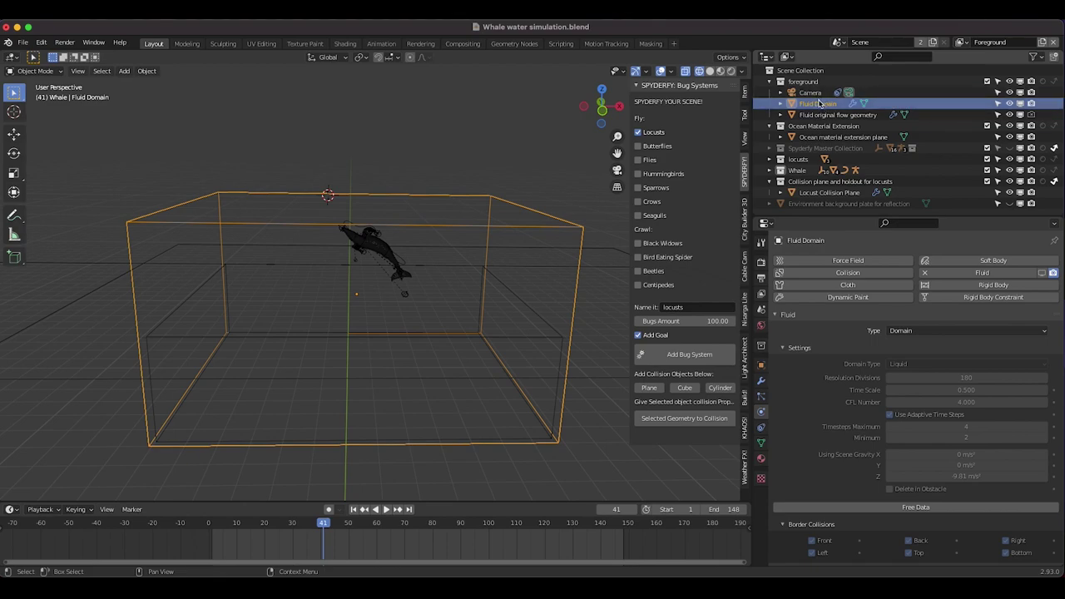
scroll(839, 535, down, 2)
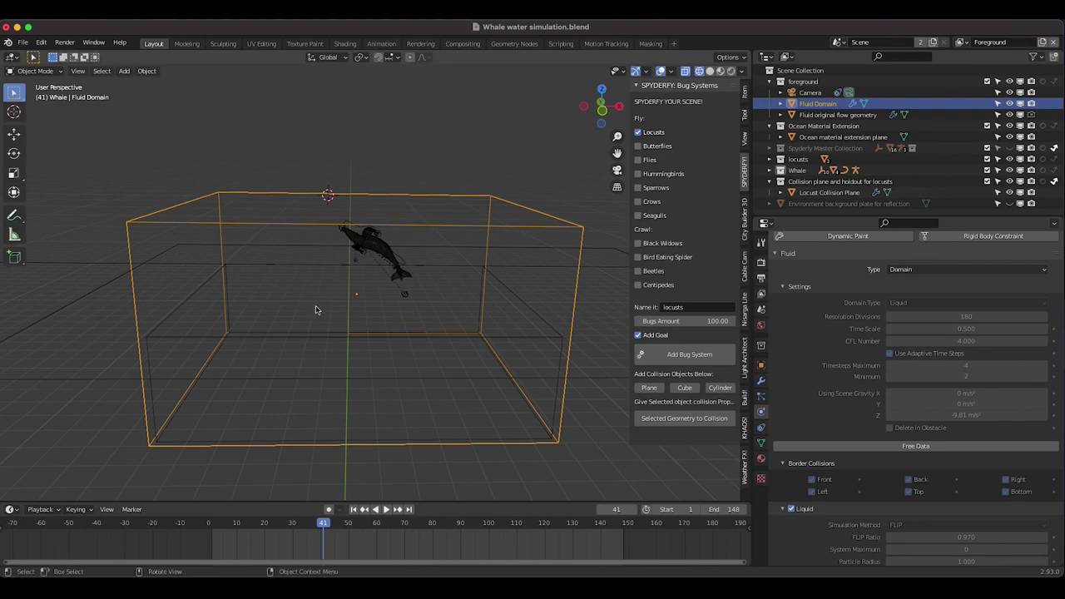
Turn on the fluid modifier's viewport display so the Fluid Domain shows its baked liquid around the whale
scroll(1050, 265, up, 2)
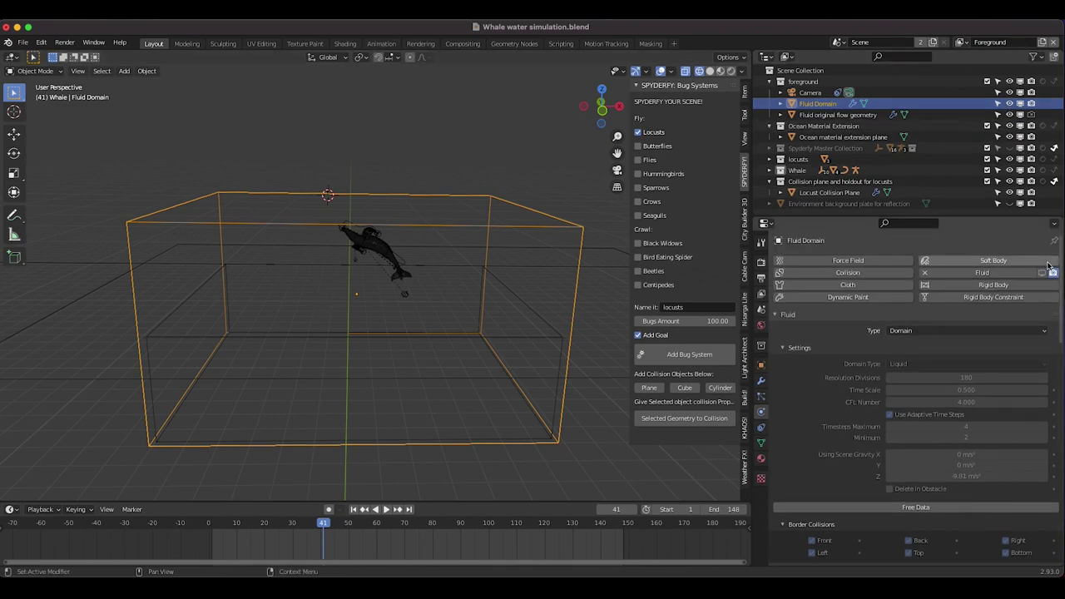
middle_drag(339, 332, 339, 332)
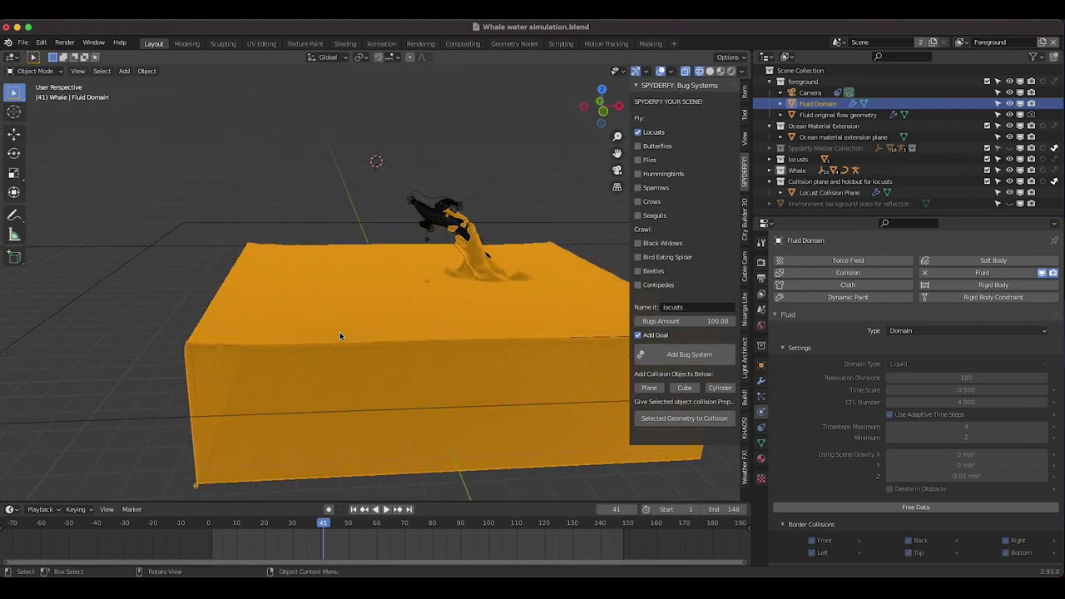
scroll(339, 336, left, 3)
scroll(882, 416, down, 1)
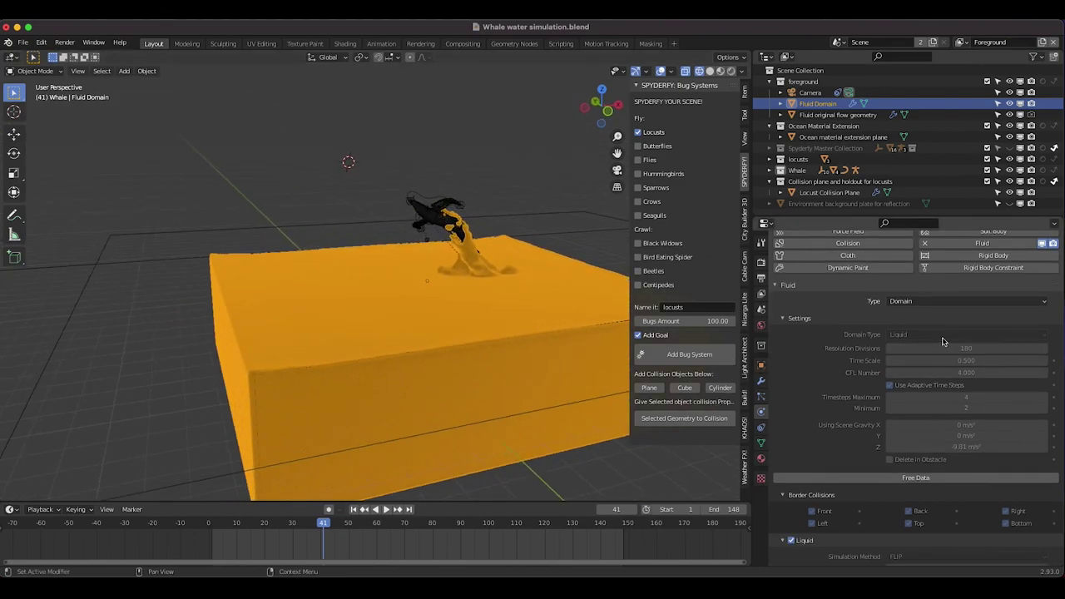
Examine the baked liquid block and the splash trailing the whale from several angles
scroll(391, 326, left, 10)
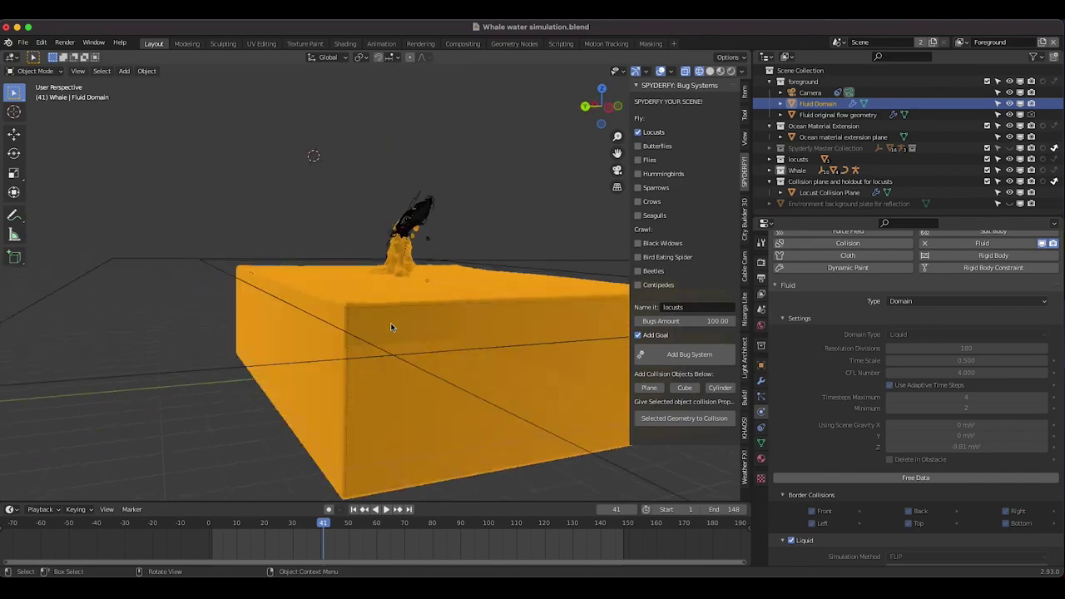
scroll(392, 326, left, 10)
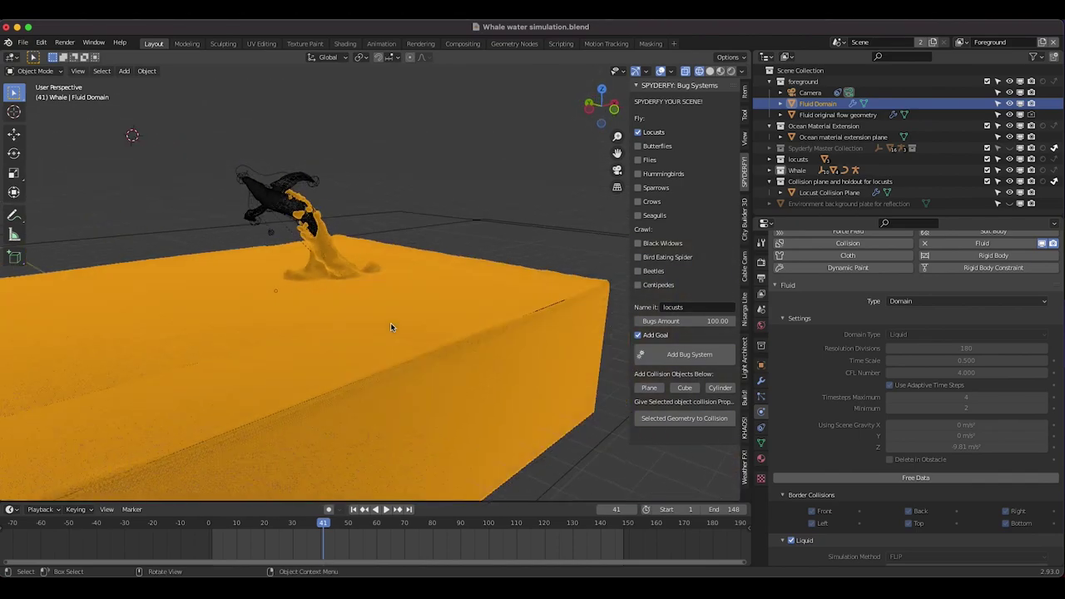
scroll(392, 327, left, 10)
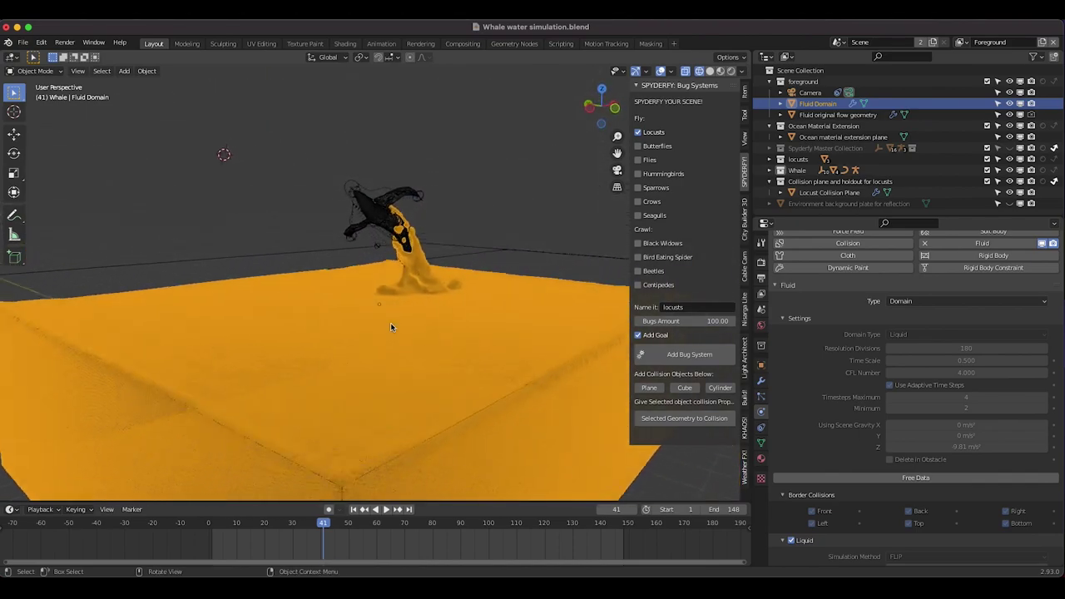
scroll(391, 324, left, 2)
scroll(391, 323, down, 2)
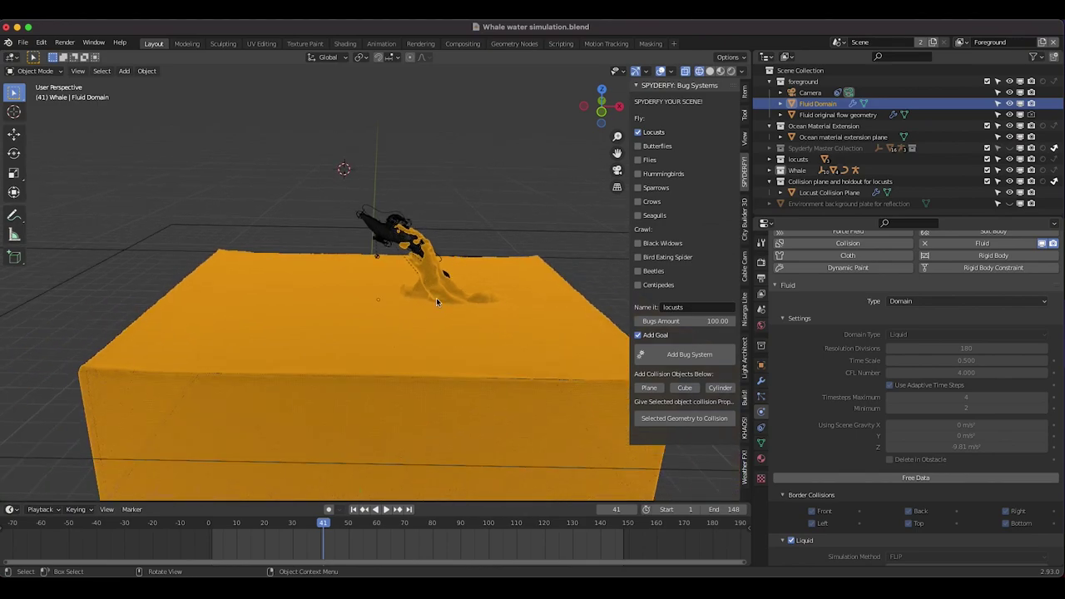
scroll(318, 289, left, 10)
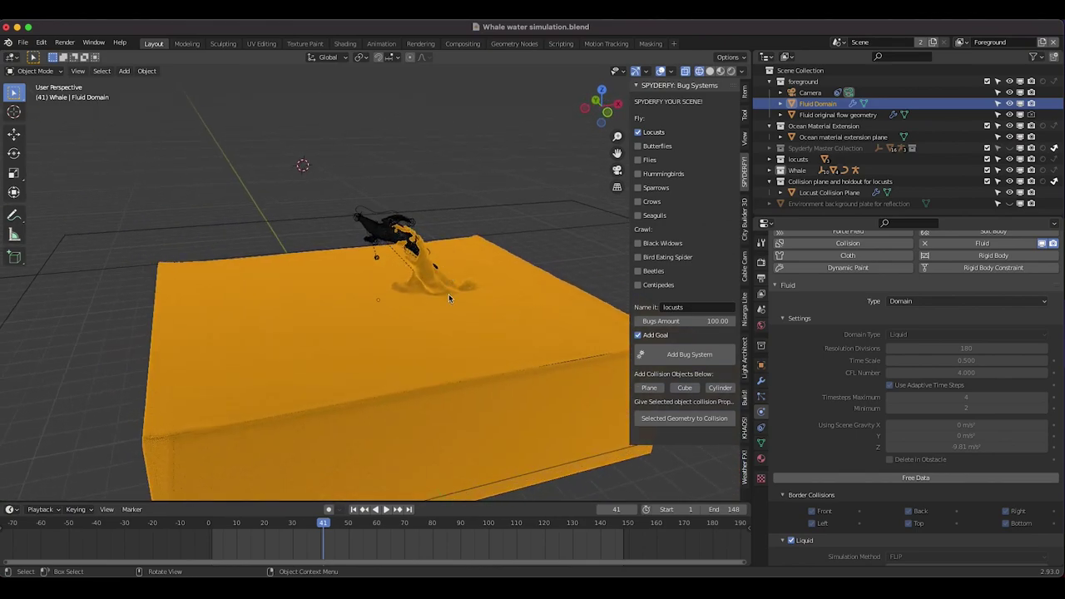
scroll(350, 280, left, 10)
scroll(349, 279, left, 3)
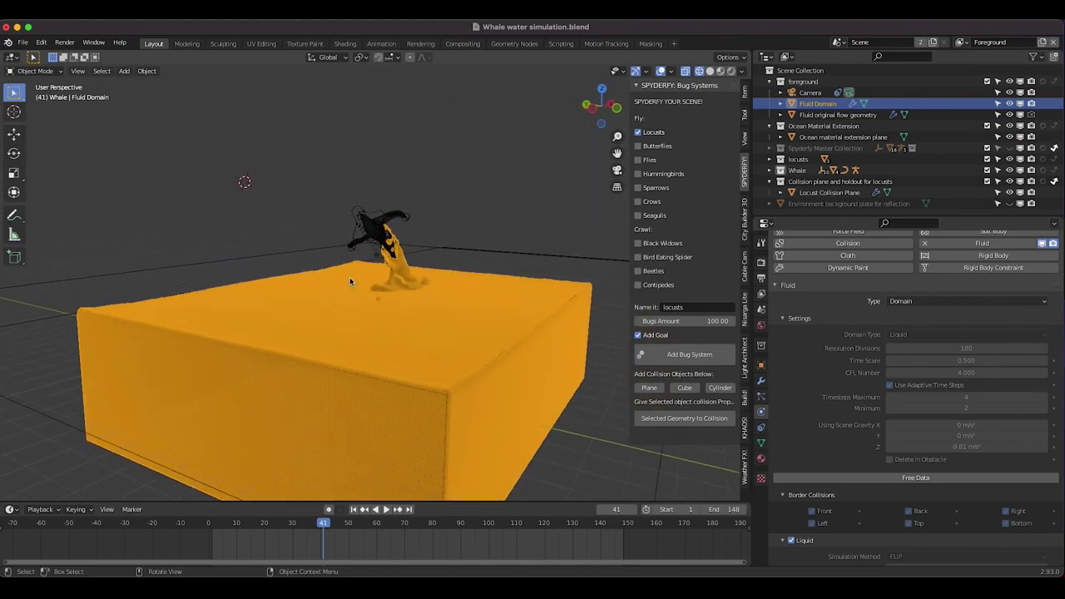
scroll(454, 315, left, 5)
scroll(454, 313, left, 8)
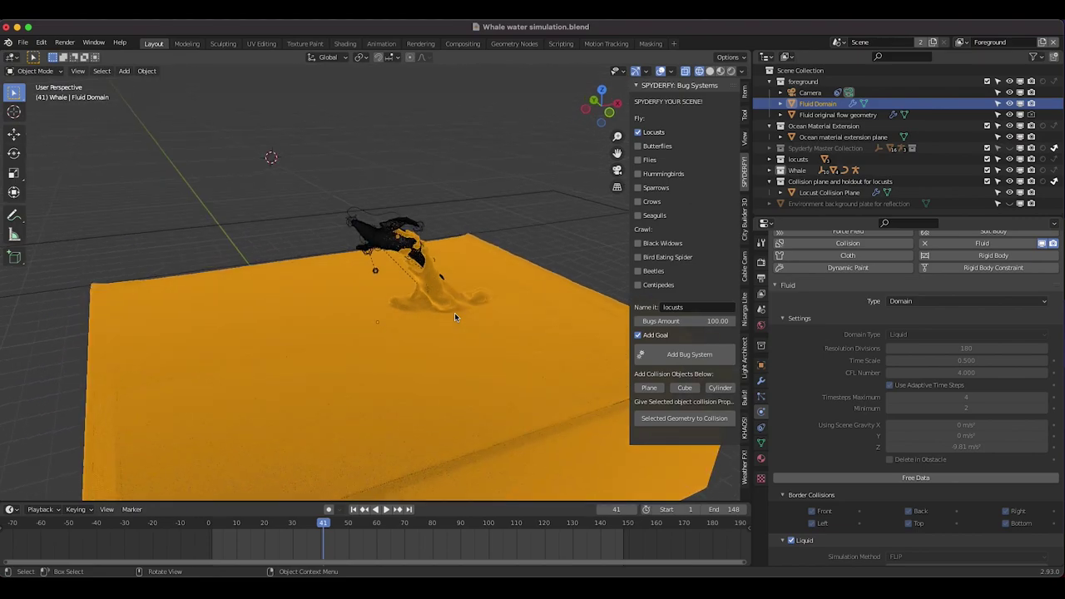
Examine the Fluid Domain's liquid domain settings, including resolution, time steps, gravity and border collisions
scroll(868, 369, down, 4)
scroll(867, 369, up, 5)
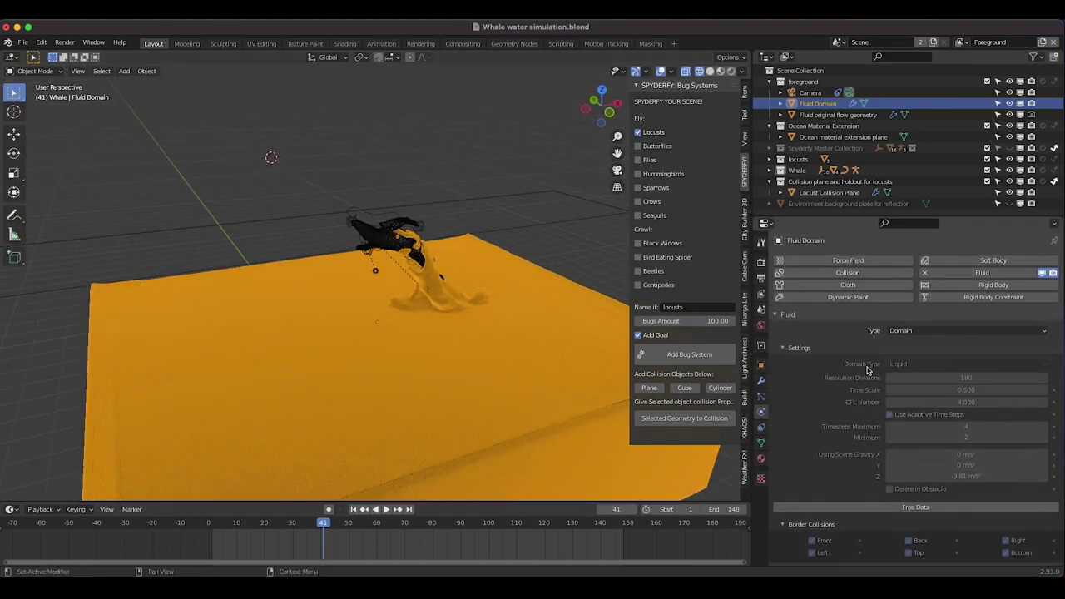
scroll(794, 450, down, 3)
scroll(794, 450, up, 3)
scroll(794, 451, down, 3)
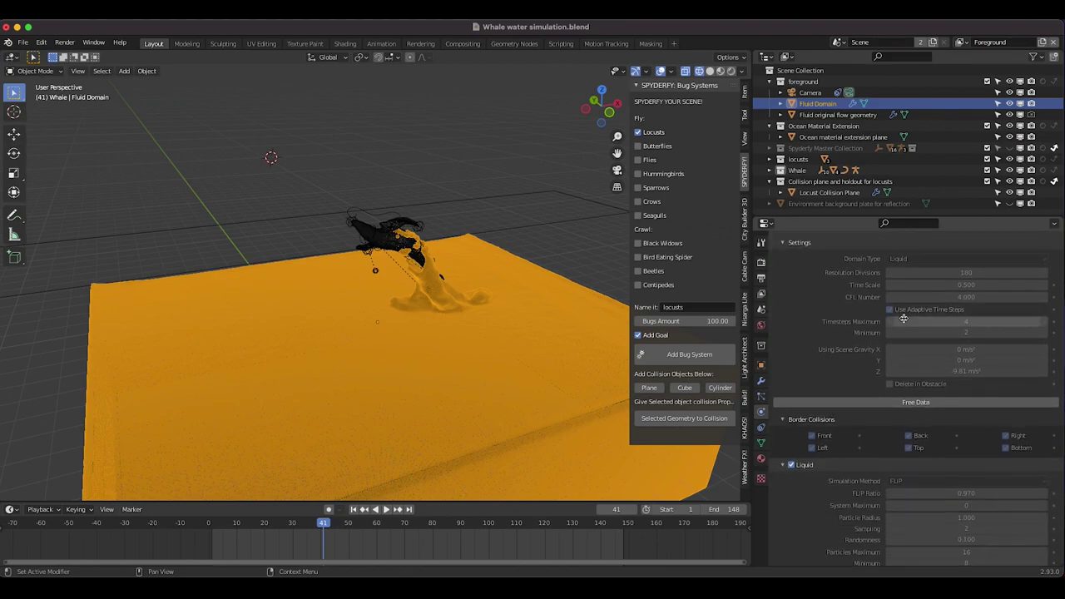
scroll(791, 467, up, 3)
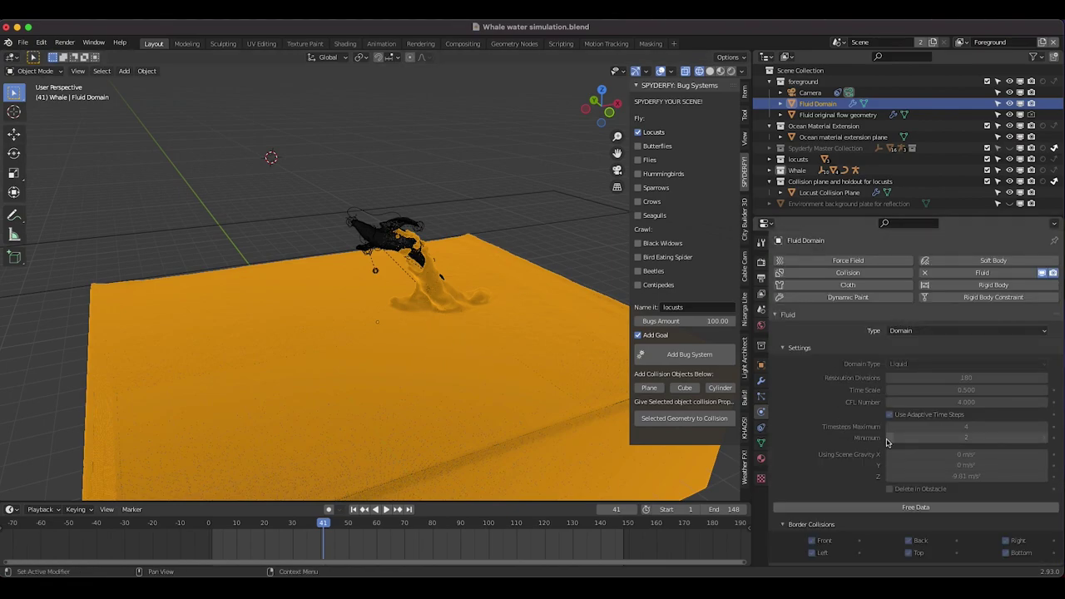
Turn off the domain's Mesh to view the raw liquid particles, and play the whale's jump from frame 10 to frame 32
scroll(791, 276, down, 8)
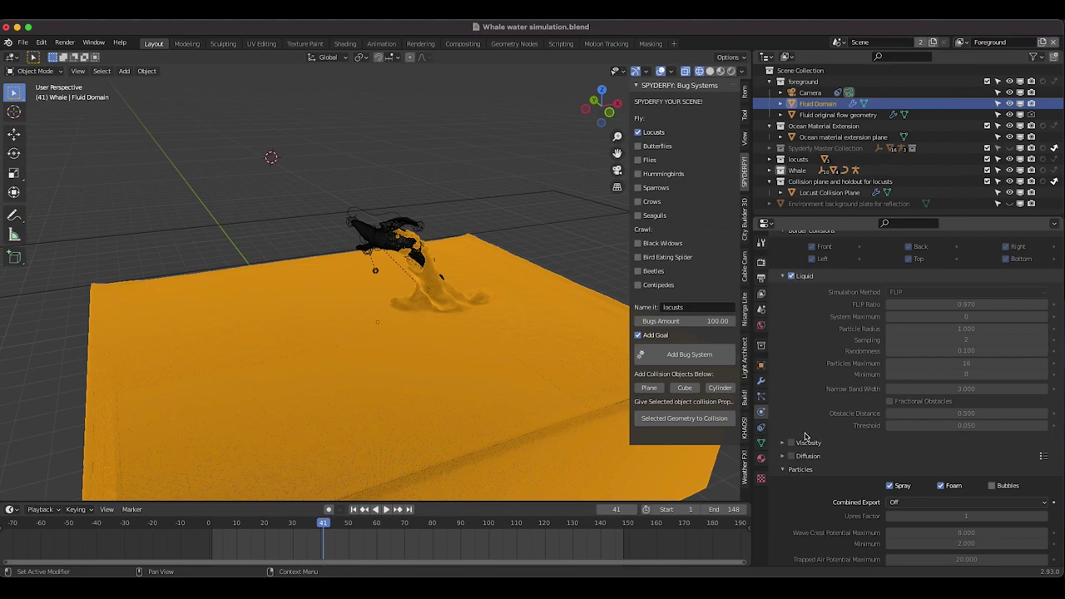
scroll(797, 447, down, 3)
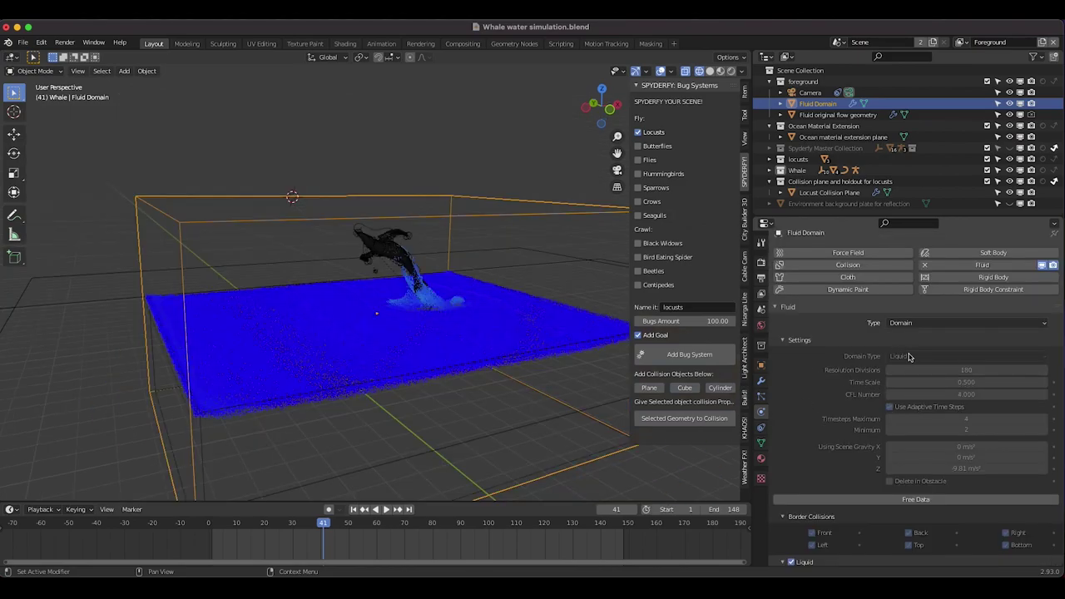
scroll(819, 401, down, 5)
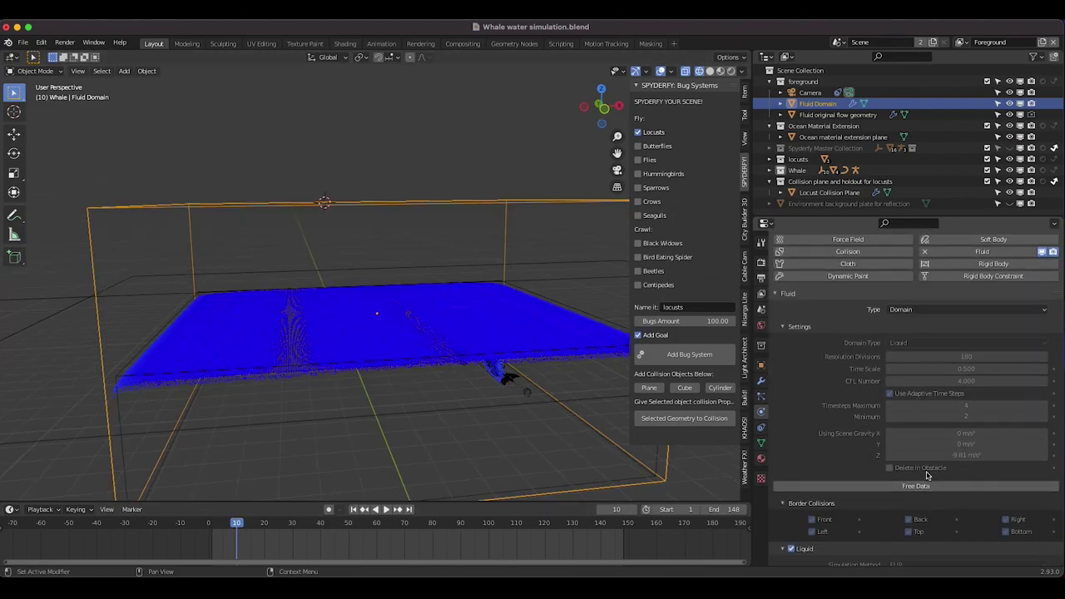
click(386, 510)
key(space)
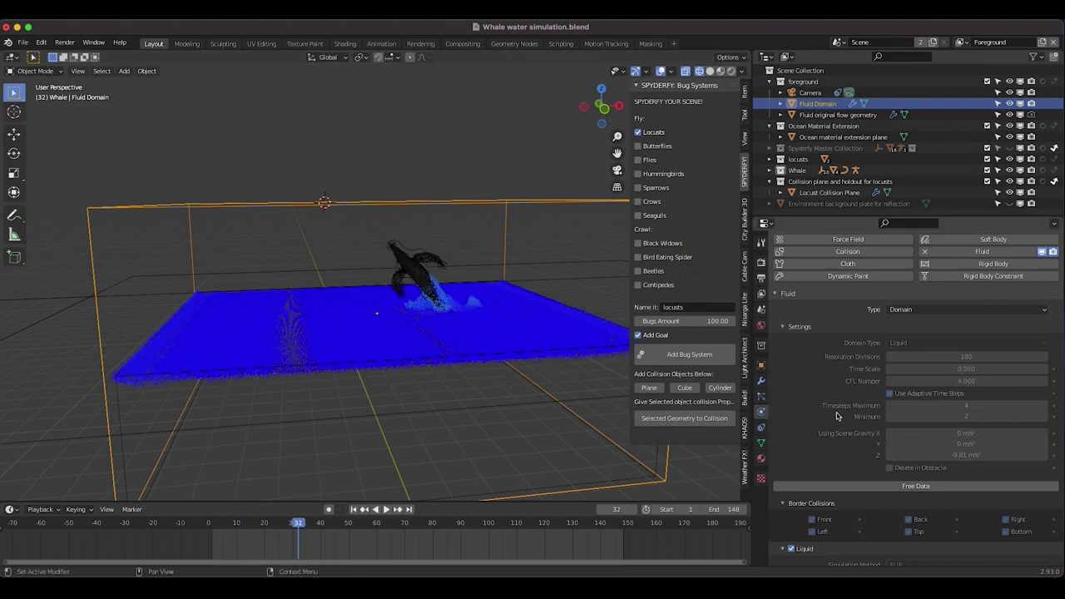
Re-enable the Fluid Domain's Mesh and switch the viewport to Solid shading
scroll(887, 419, down, 5)
scroll(887, 419, up, 5)
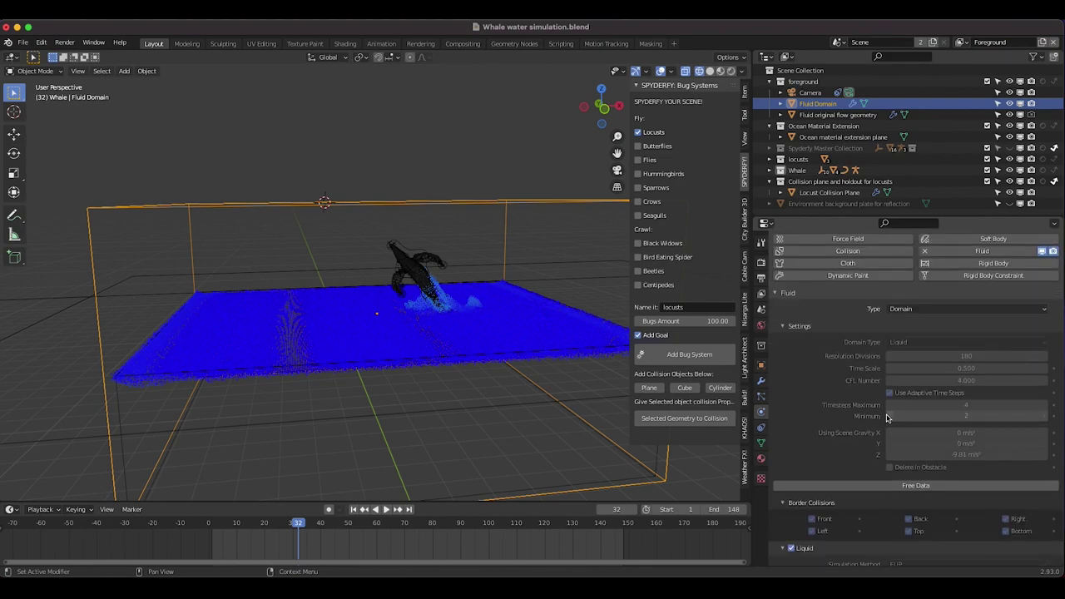
scroll(801, 448, down, 8)
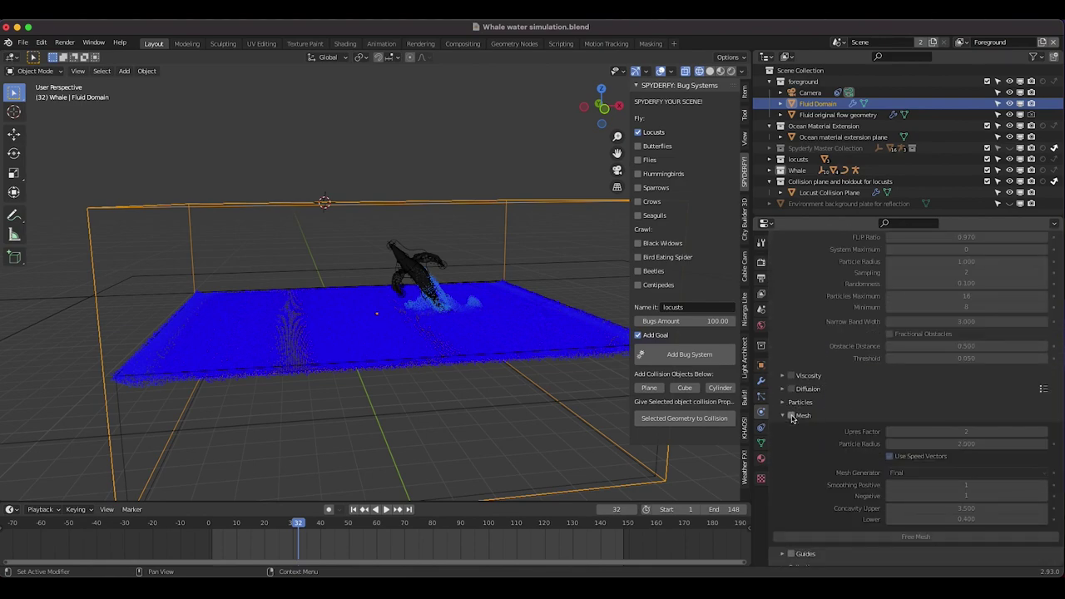
click(792, 415)
key(z)
click(569, 308)
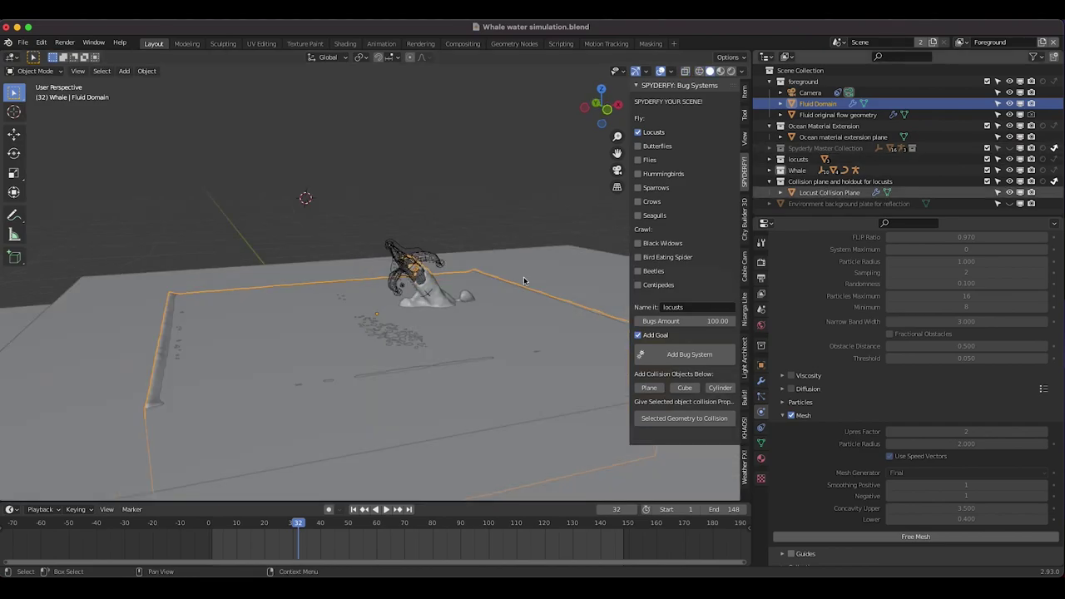
Hide the fluid original flow geometry, Ocean material extension plane and Locust Collision Plane, keeping the Fluid Domain selected
click(148, 293)
scroll(827, 511, down, 4)
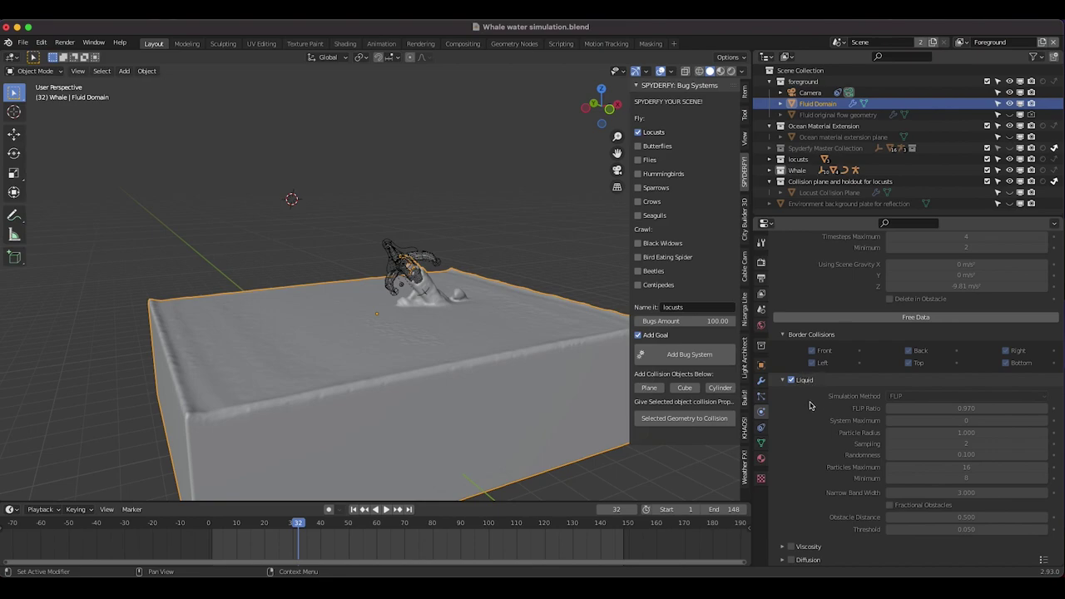
Compare the domain's resolution and time step settings with its Mesh upres factor, particle radius and speed vector options
scroll(810, 406, down, 6)
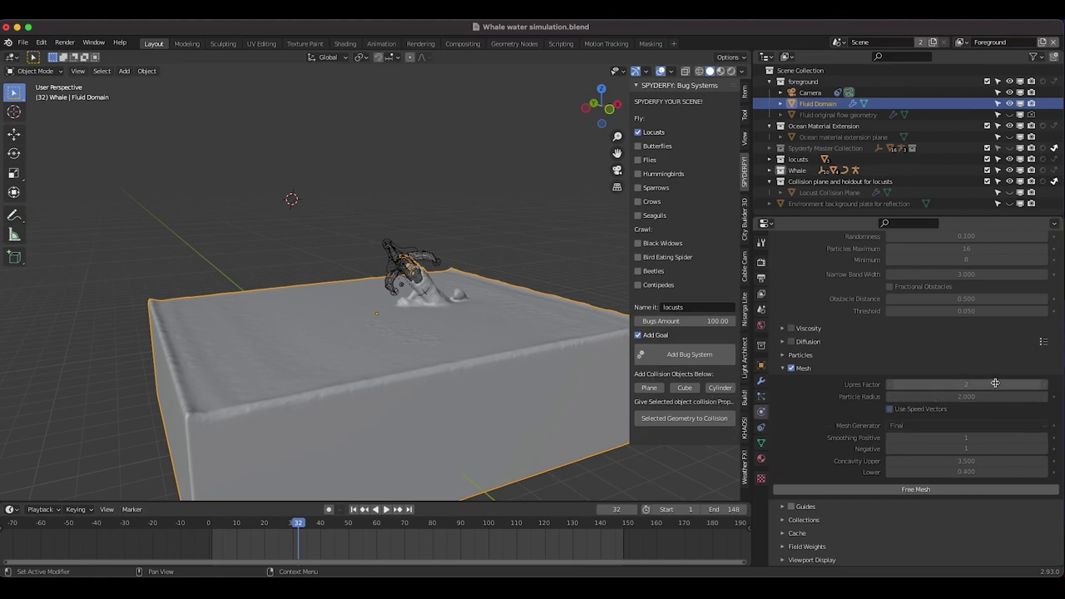
scroll(996, 384, up, 10)
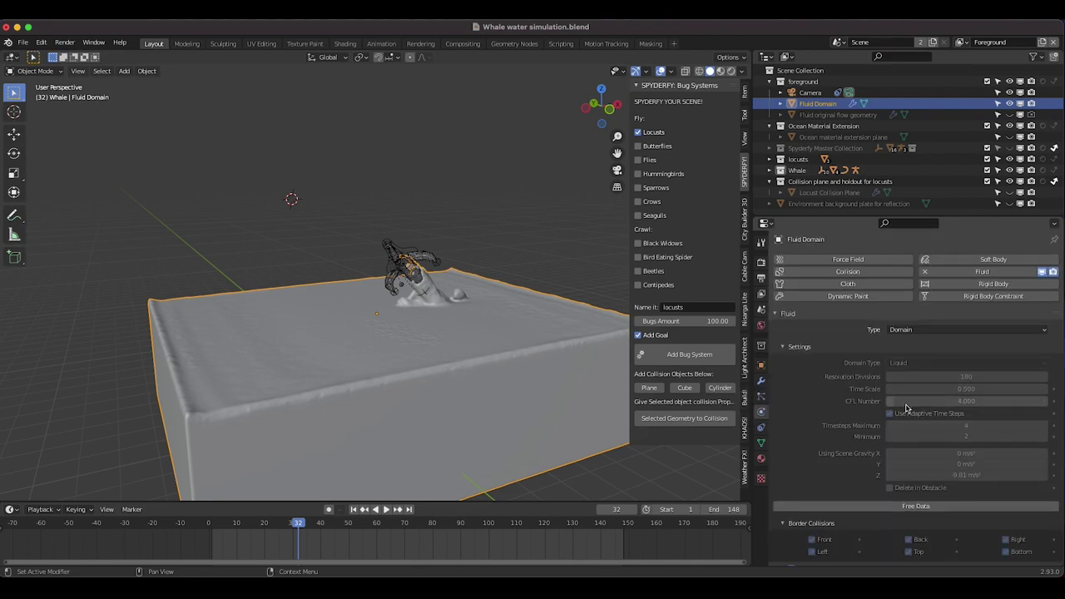
scroll(820, 420, down, 4)
scroll(816, 421, up, 4)
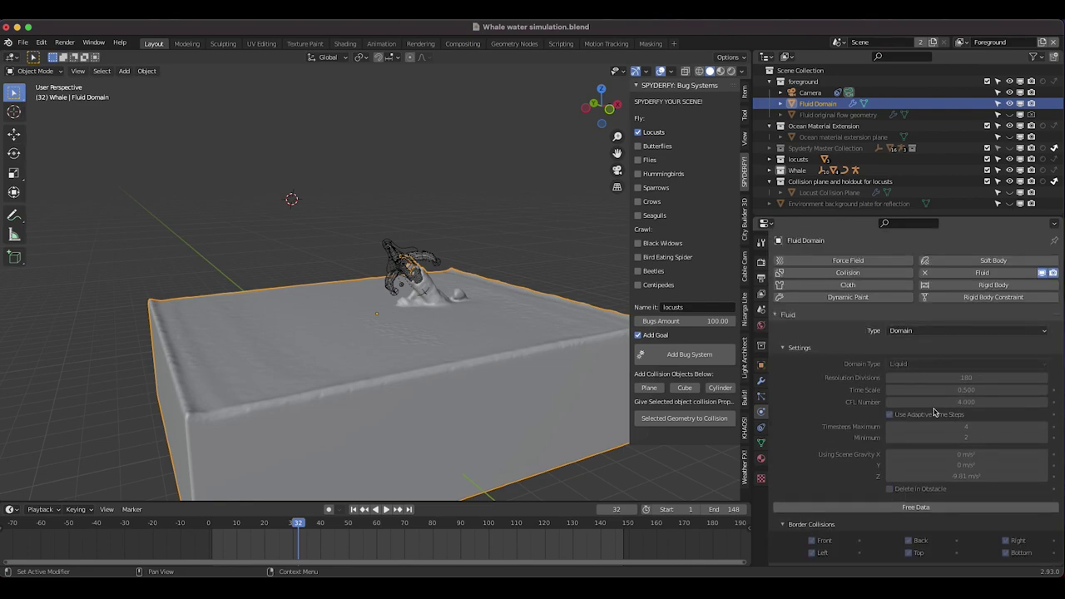
scroll(869, 435, down, 10)
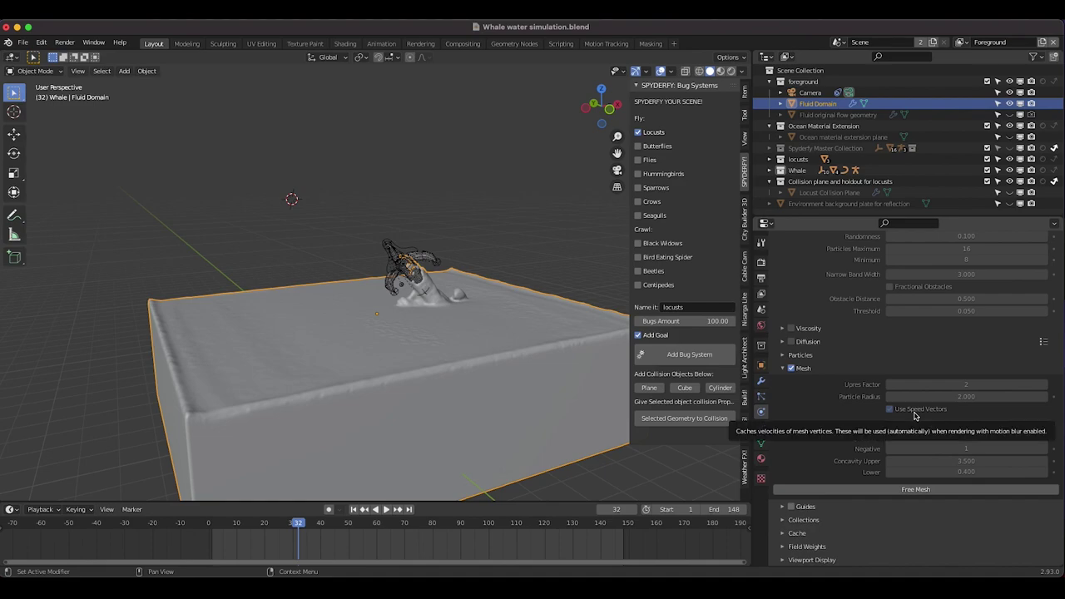
Expand the Fluid Domain's liquid Particles settings and examine the Spray and Foam options and their sampling values
click(783, 355)
scroll(788, 356, down, 2)
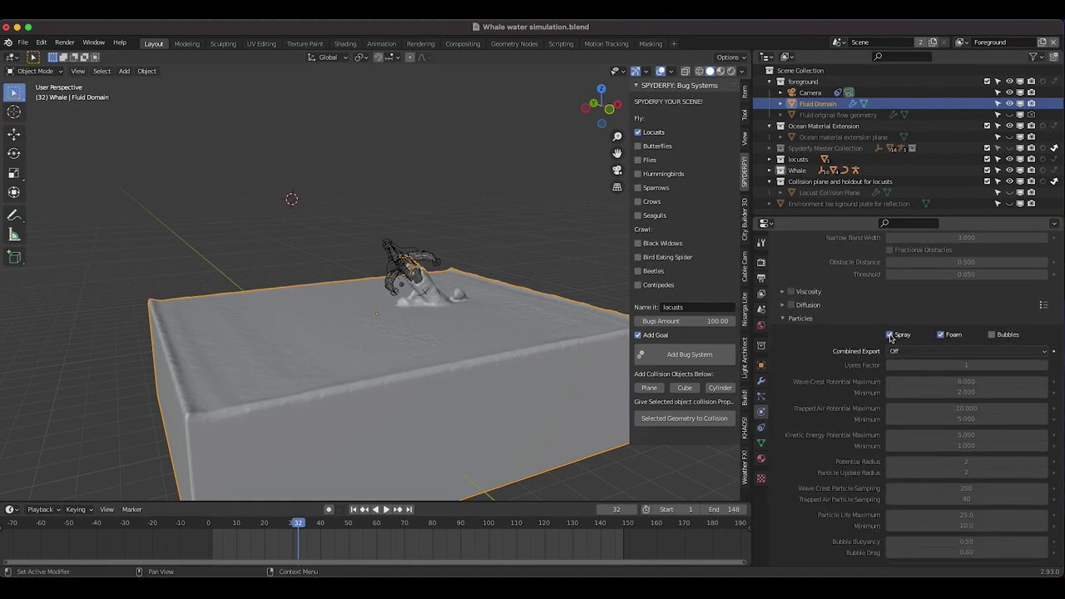
click(940, 334)
click(890, 335)
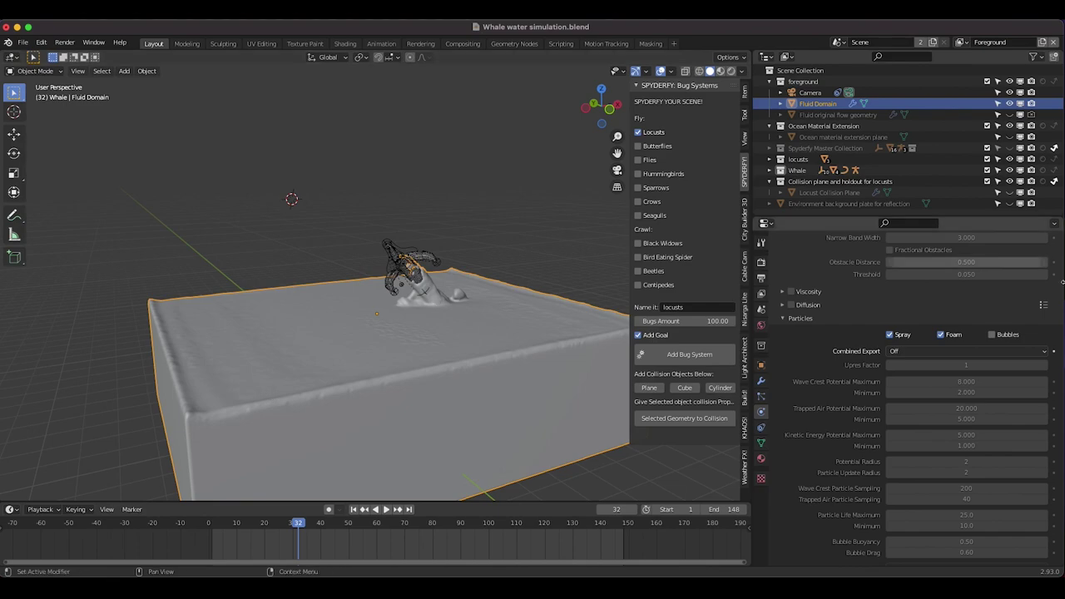
scroll(1007, 339, down, 1)
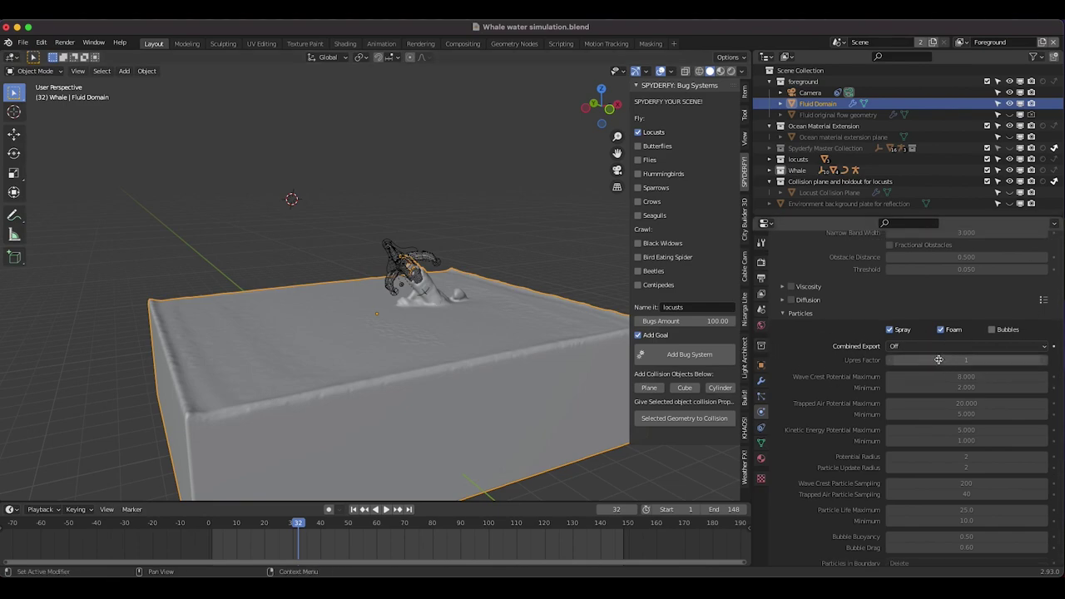
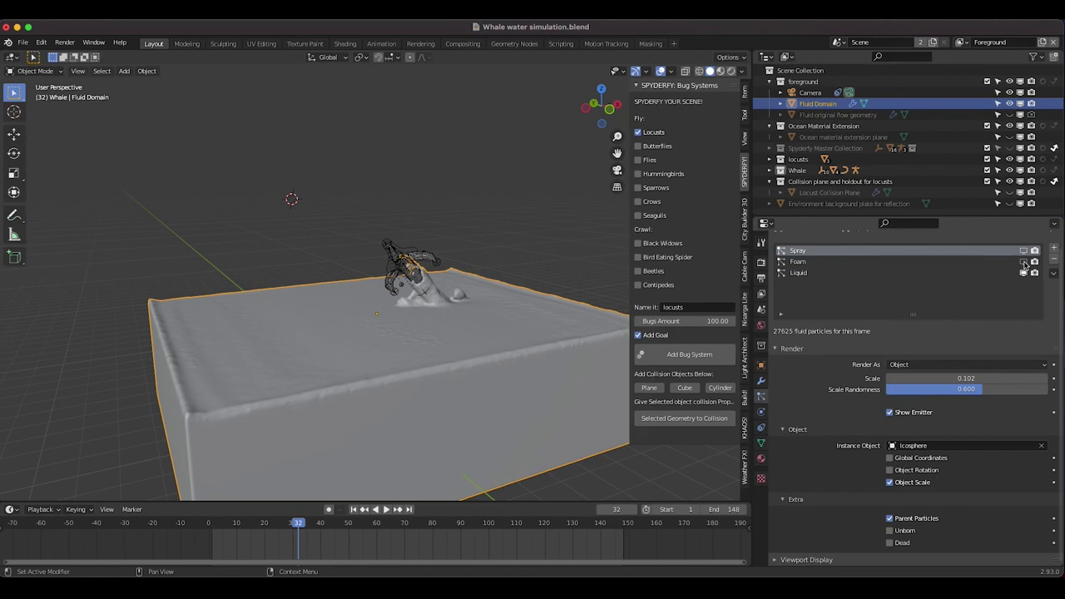
Show the Spray and Foam particle systems in the viewport, deselect the domain, and view the splash at frame 40
click(1024, 261)
click(1024, 250)
click(528, 175)
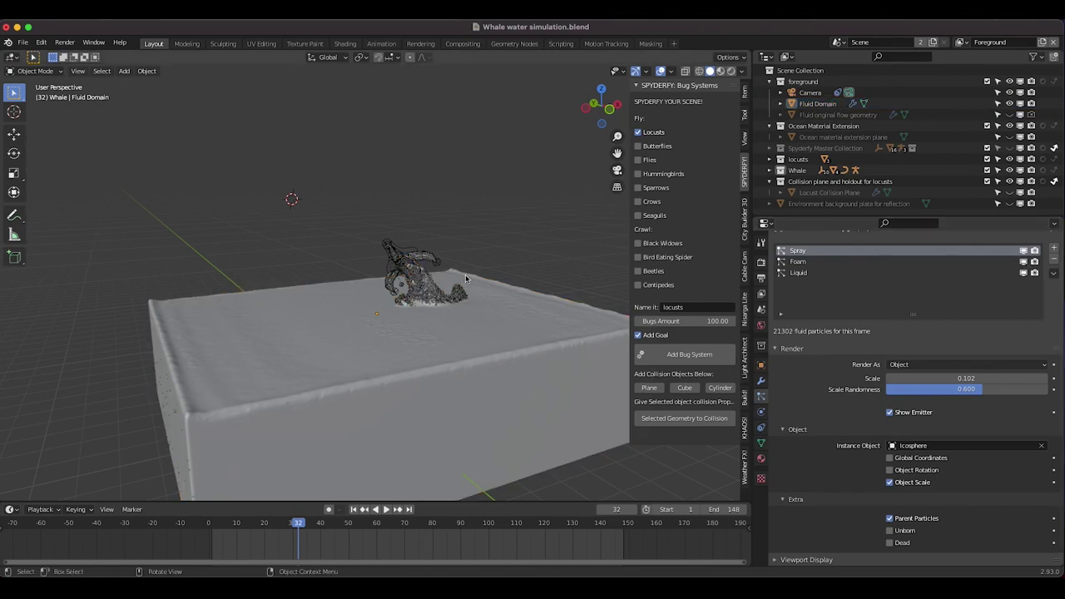
scroll(465, 275, up, 2)
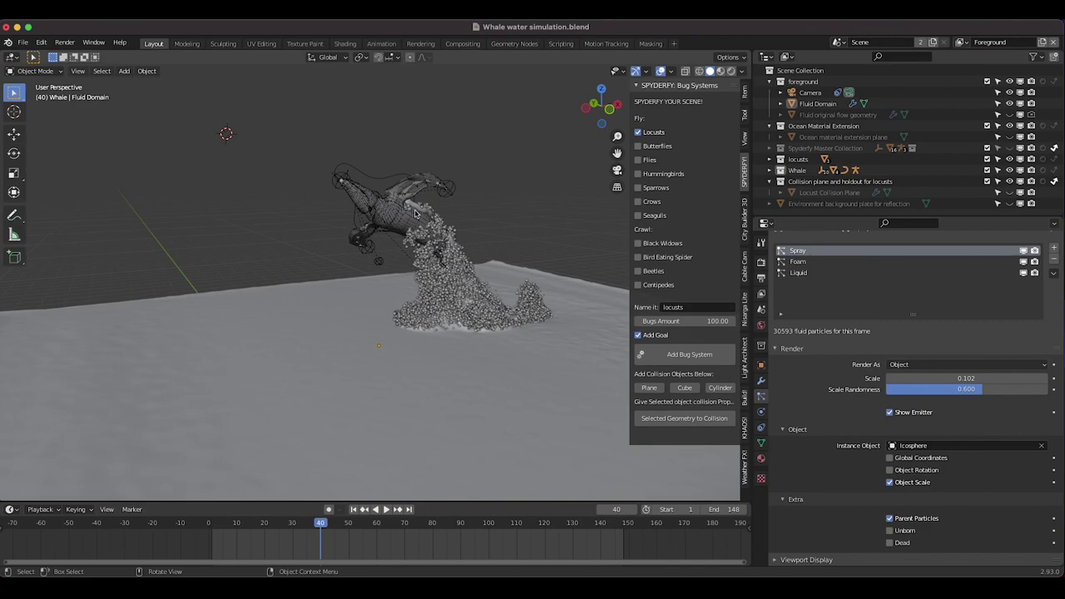
click(1023, 263)
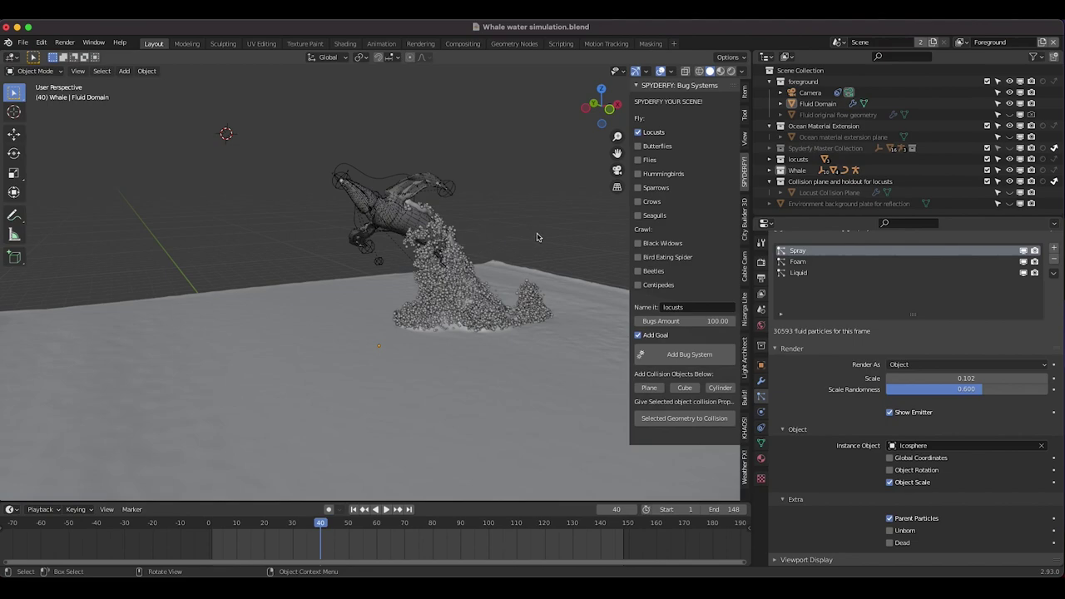
Preview the whale and its splash in Rendered shading, and return the viewport to Solid shading
key(z)
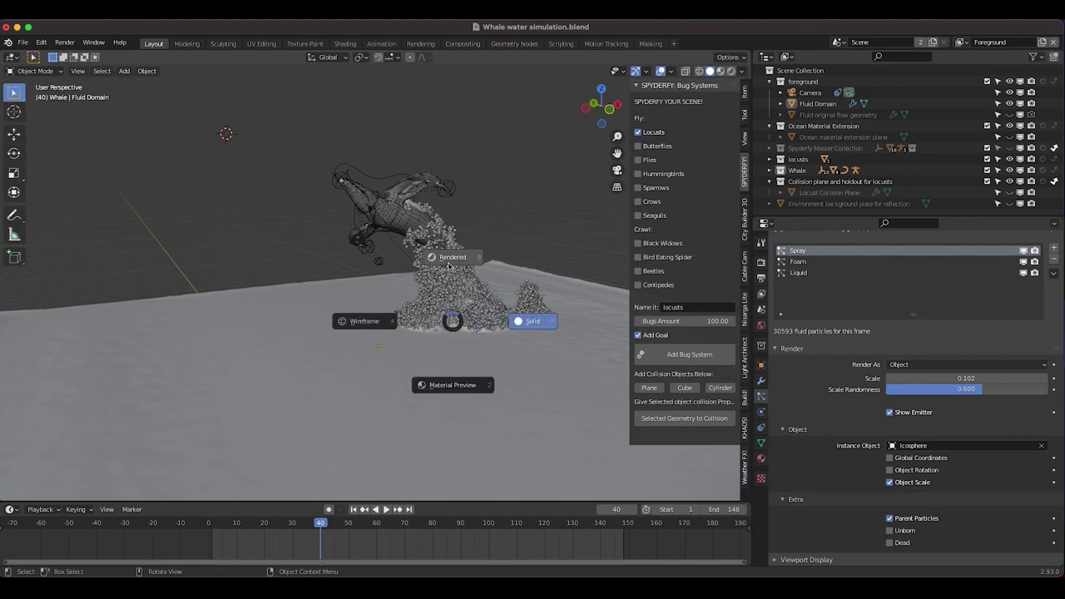
click(450, 260)
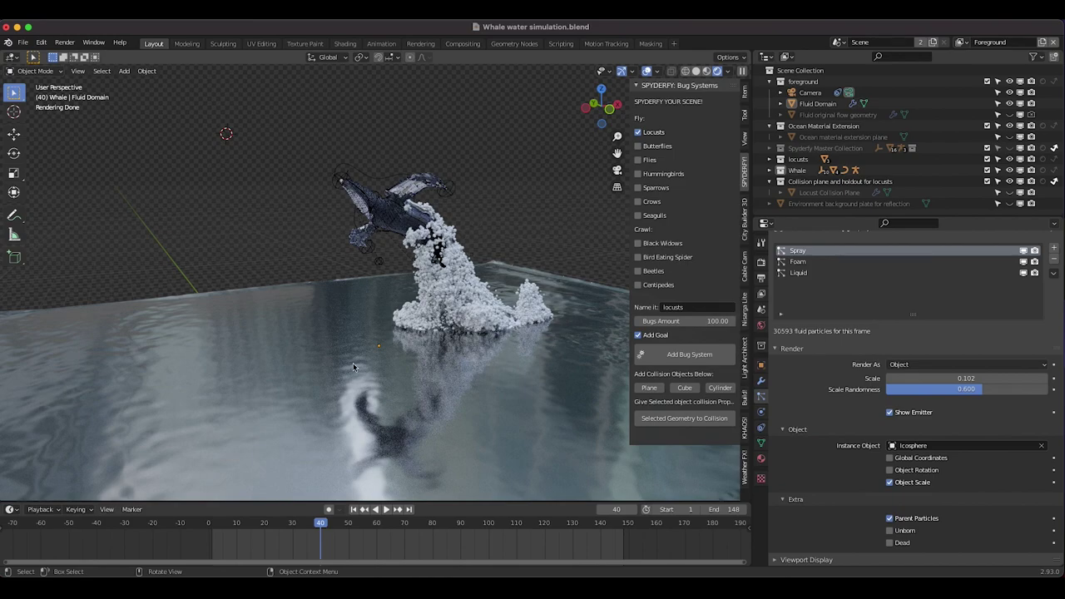
key(z)
click(439, 218)
key(z)
click(468, 273)
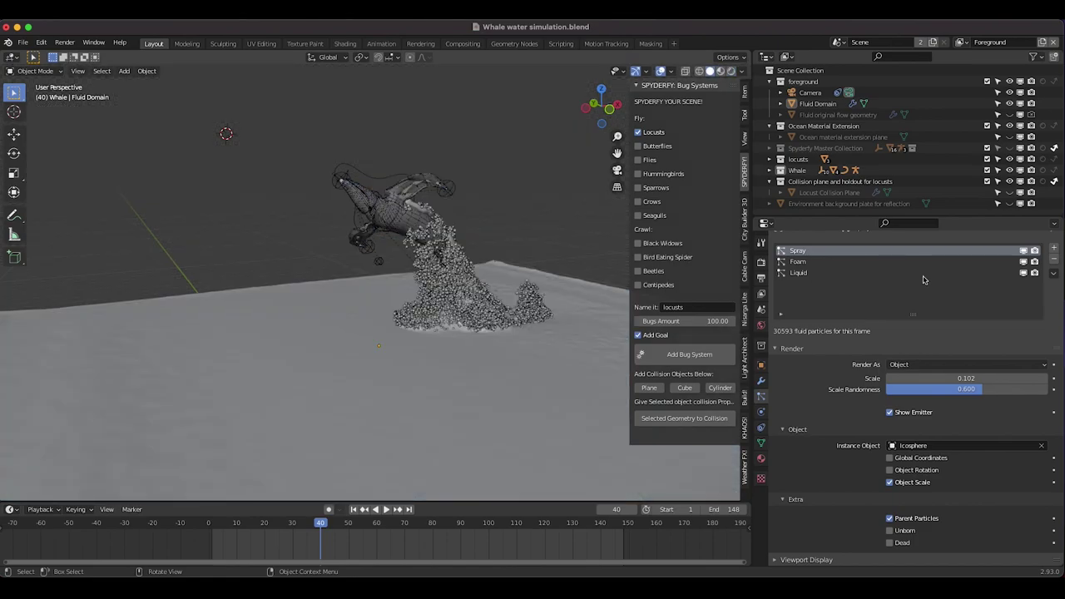
Hide the Spray and Foam particle systems in the viewport and view the whole fluid domain with the splash
scroll(454, 340, down, 5)
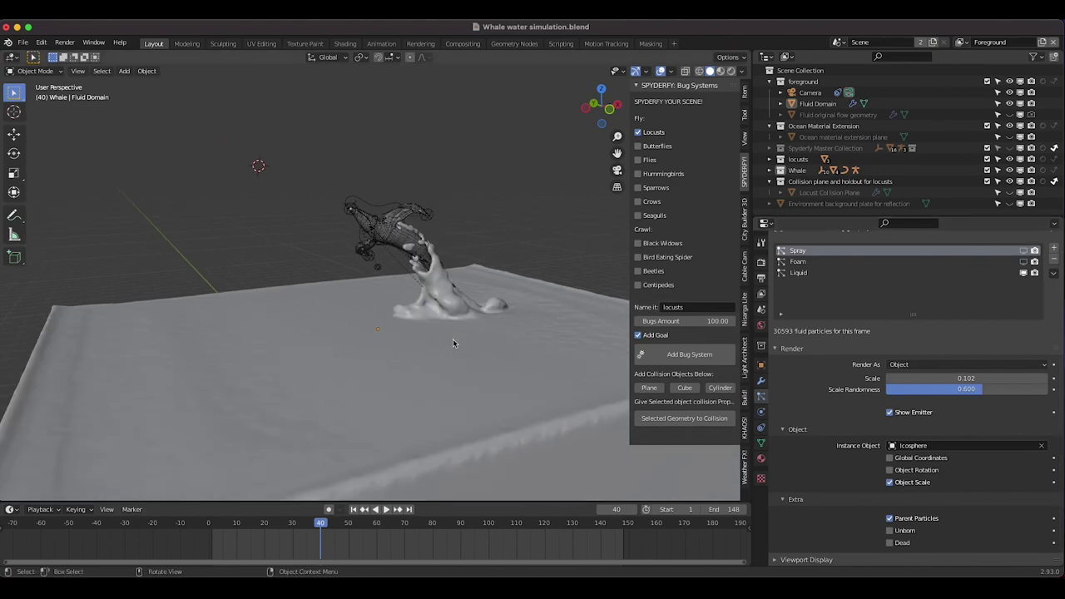
scroll(453, 339, left, 3)
scroll(454, 339, right, 3)
scroll(454, 339, right, 3)
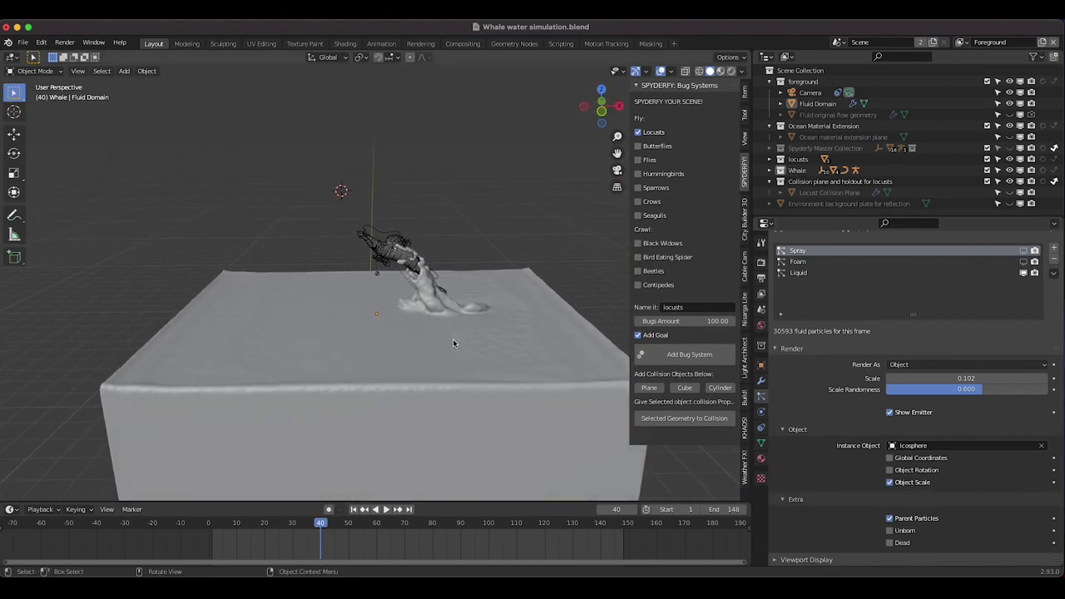
View the scene through the camera and switch the viewport to Rendered shading
click(77, 71)
click(241, 198)
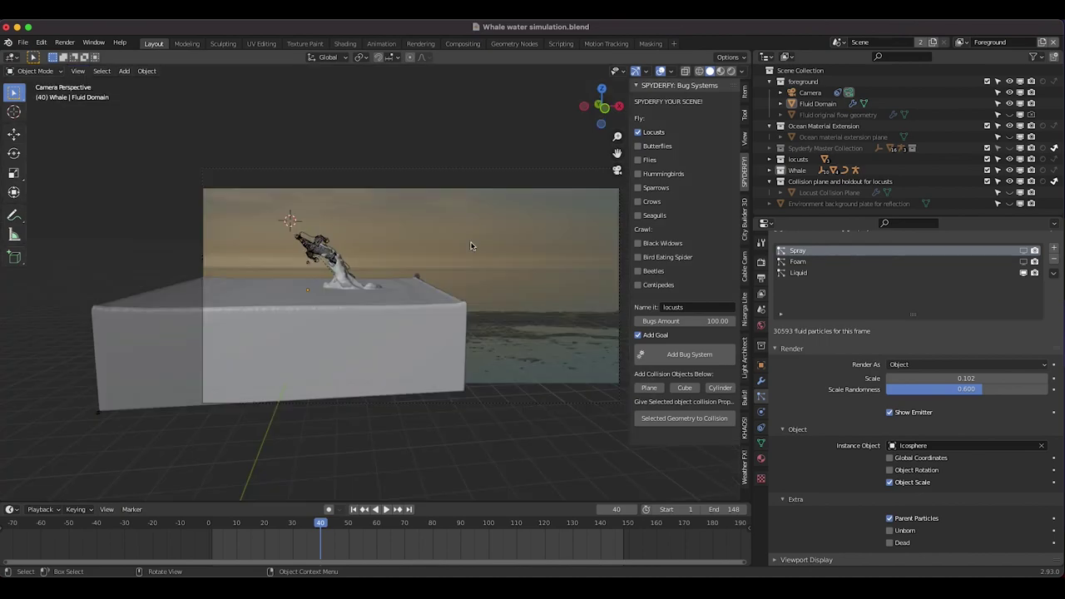
scroll(287, 255, up, 2)
key(shift+z)
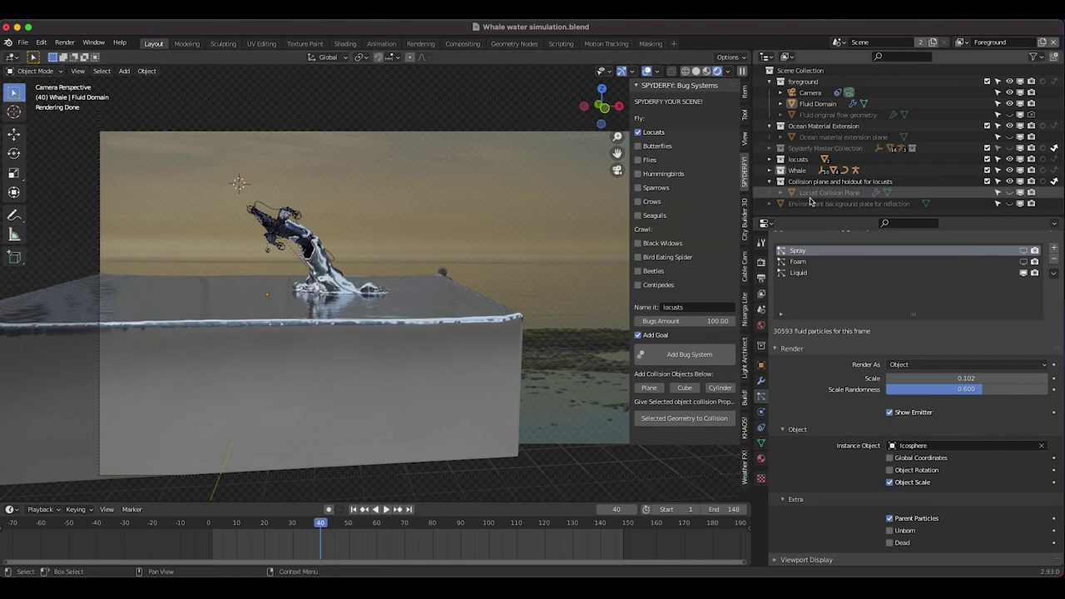
Unhide the Environment background plate for reflection and examine its object Visibility and Ray Visibility options
click(847, 206)
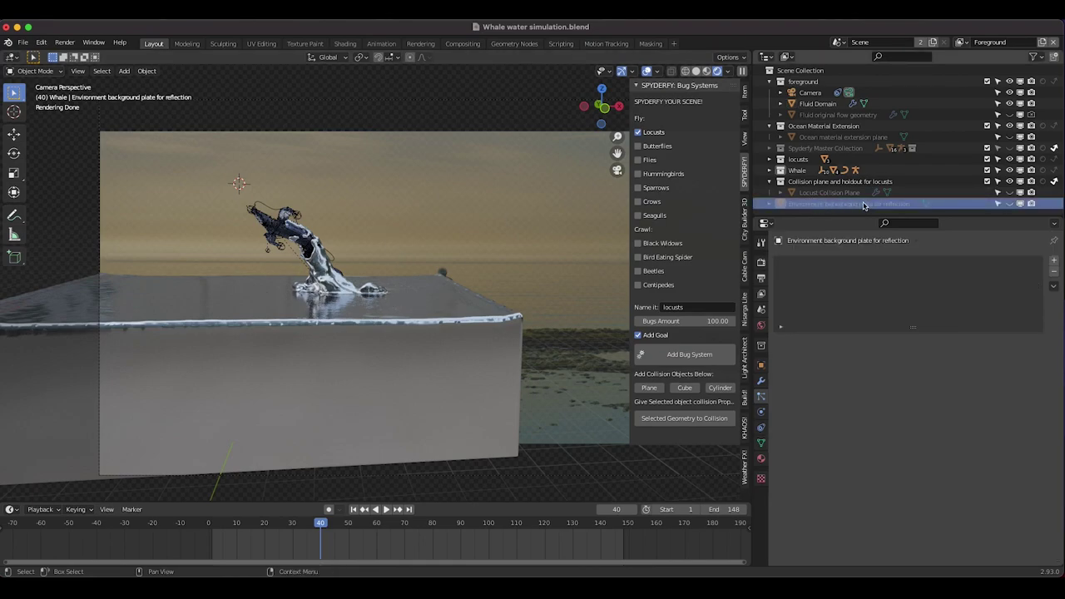
click(1011, 205)
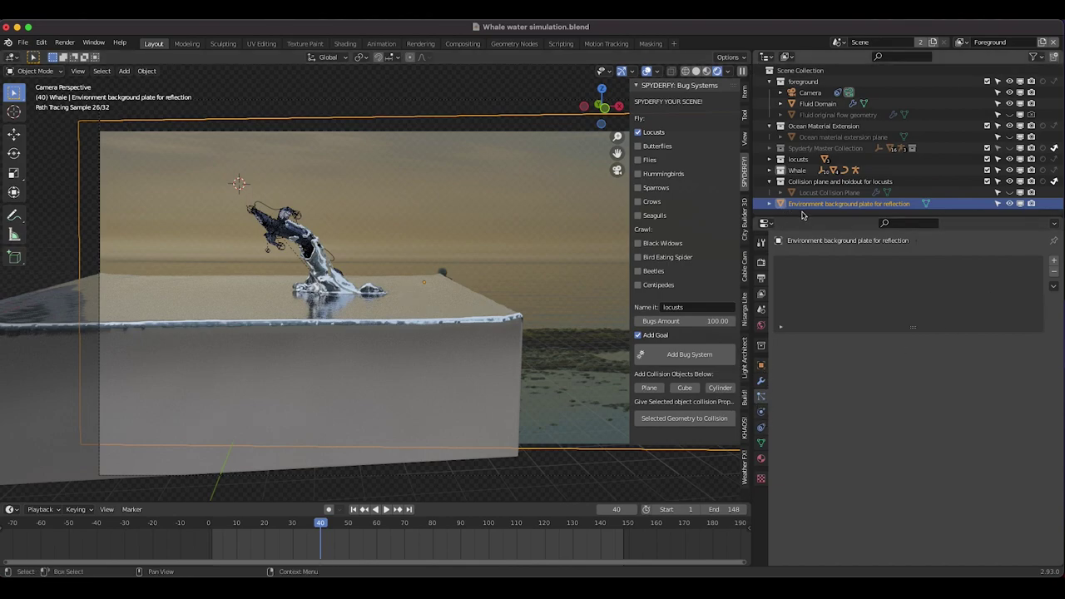
middle_drag(372, 340, 453, 416)
scroll(370, 339, down, 3)
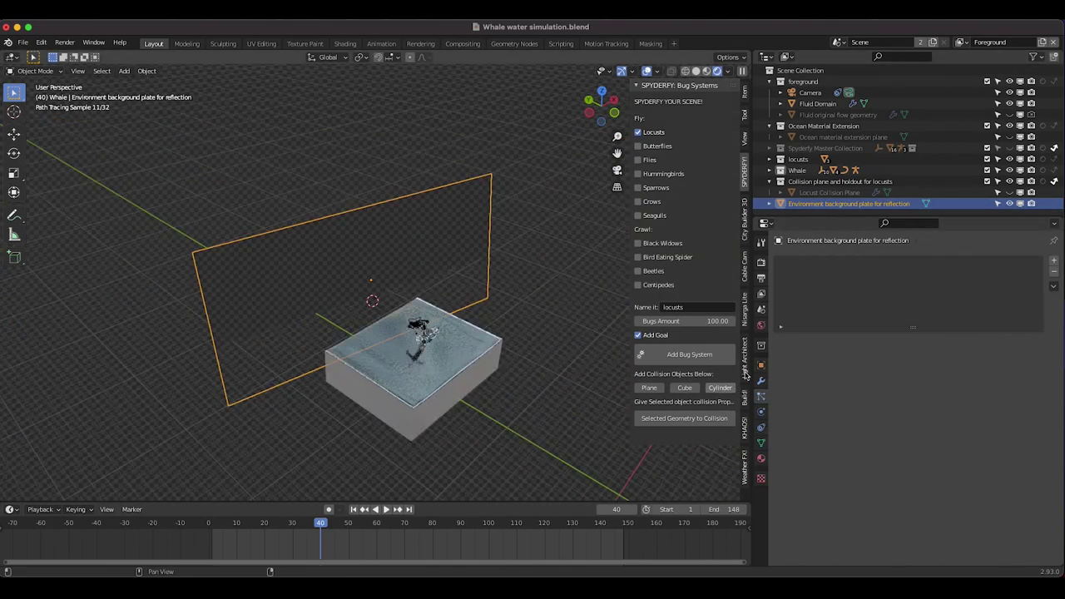
click(761, 366)
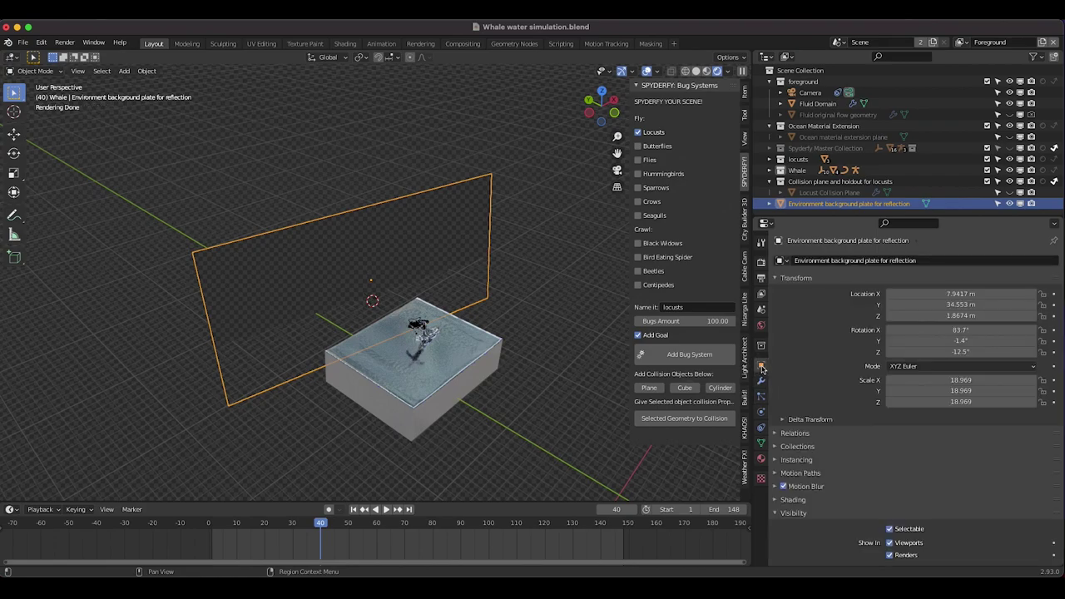
scroll(840, 383, down, 5)
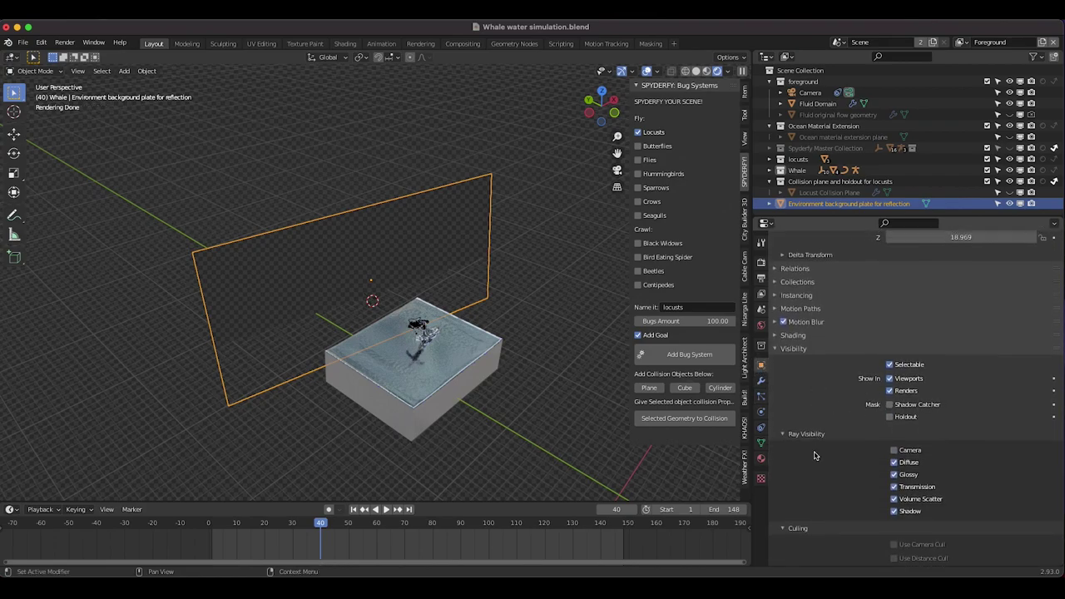
scroll(814, 455, down, 1)
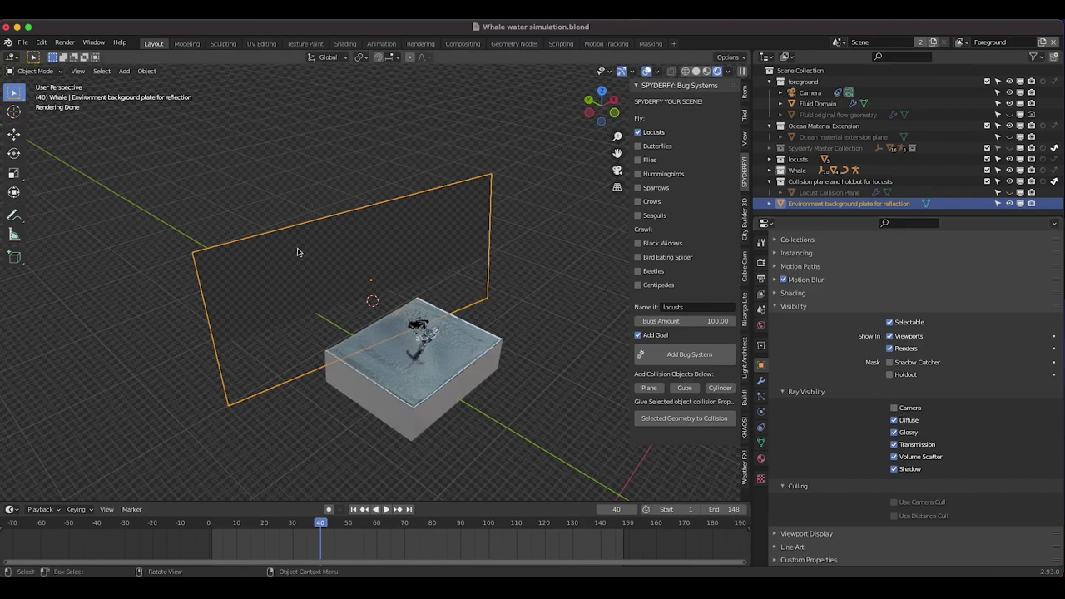
Turn on Camera ray visibility for the background plate, compare it from the side and through the scene camera, and turn it off again
click(895, 408)
mouse_move(355, 350)
middle_down()
mouse_move(423, 244)
mouse_move(474, 368)
mouse_move(518, 352)
mouse_move(355, 220)
middle_up()
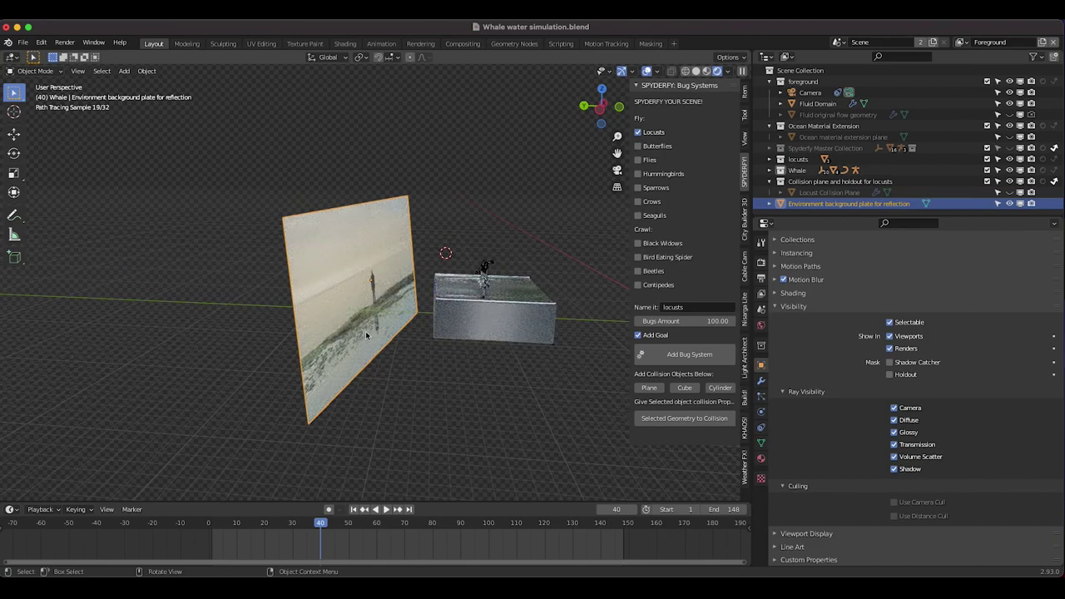
click(77, 71)
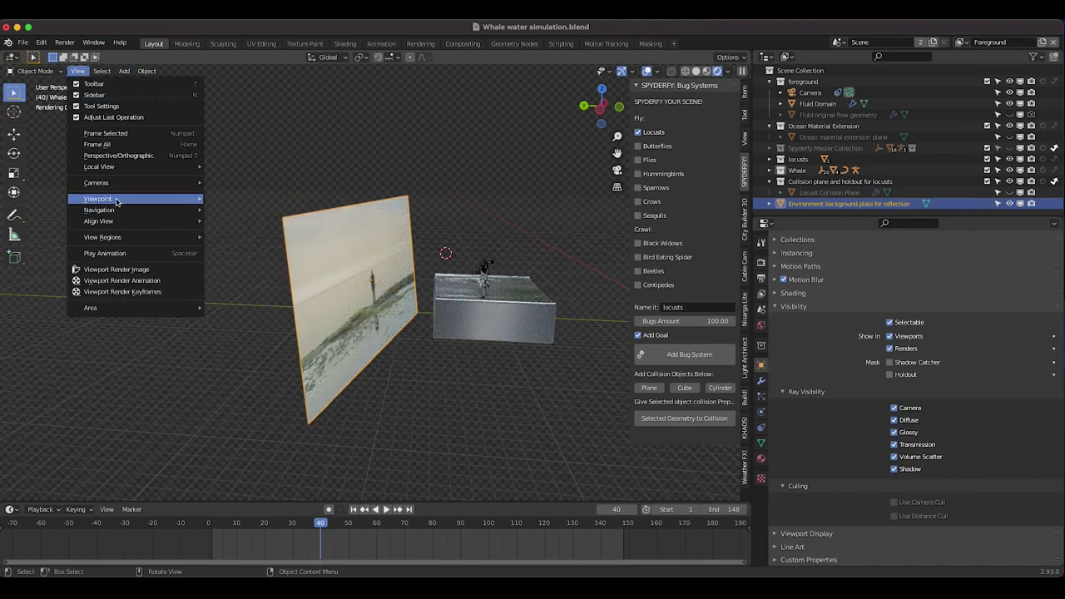
mouse_move(108, 197)
click(237, 197)
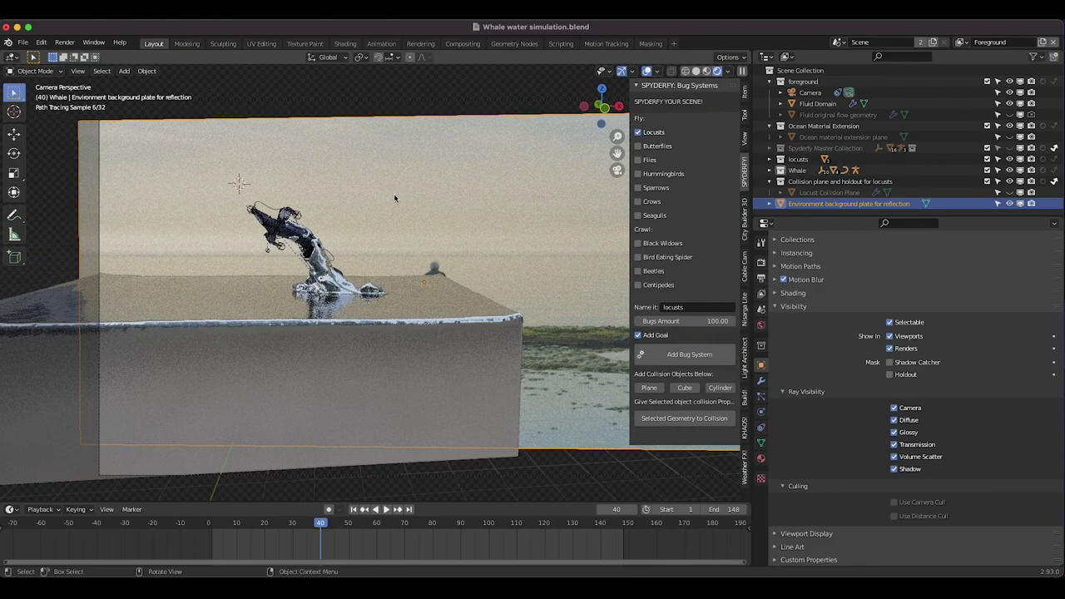
click(895, 408)
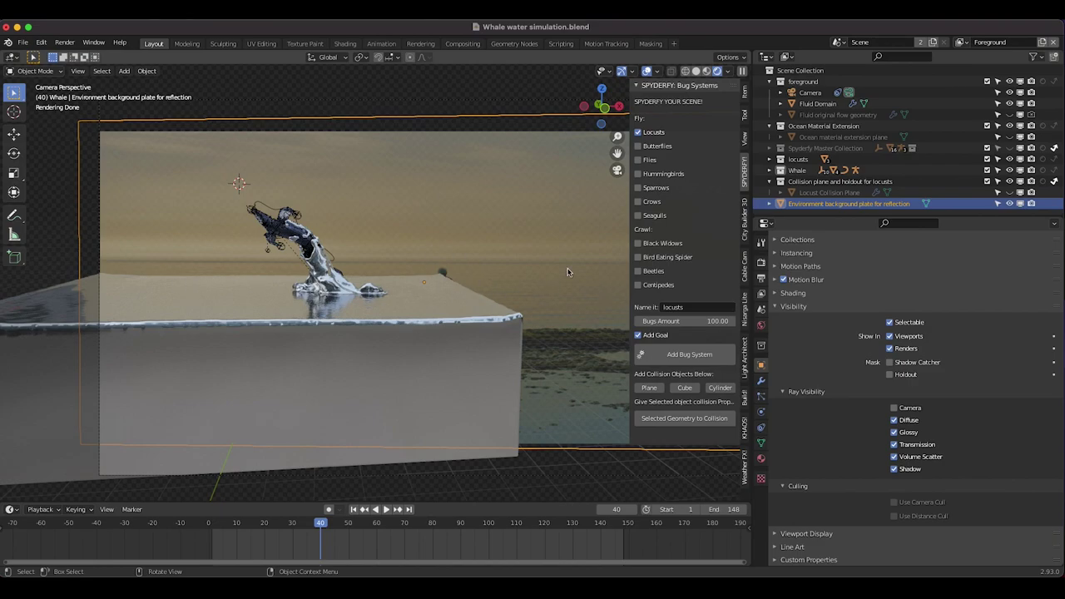
Unhide and select the Ocean material extension plane, check it in the render preview, and return to Solid shading
click(840, 137)
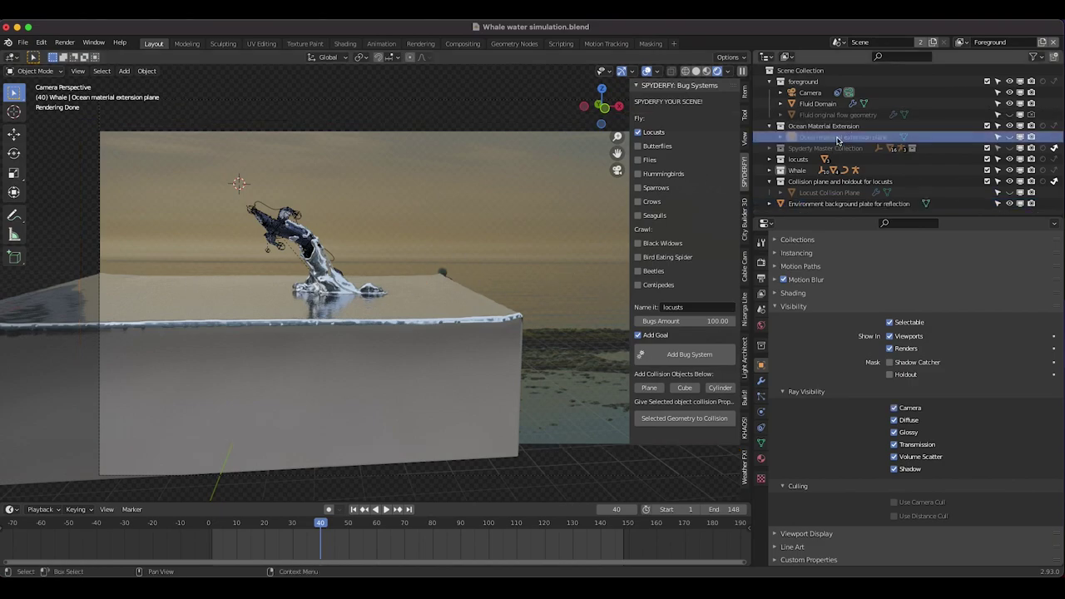
click(1009, 137)
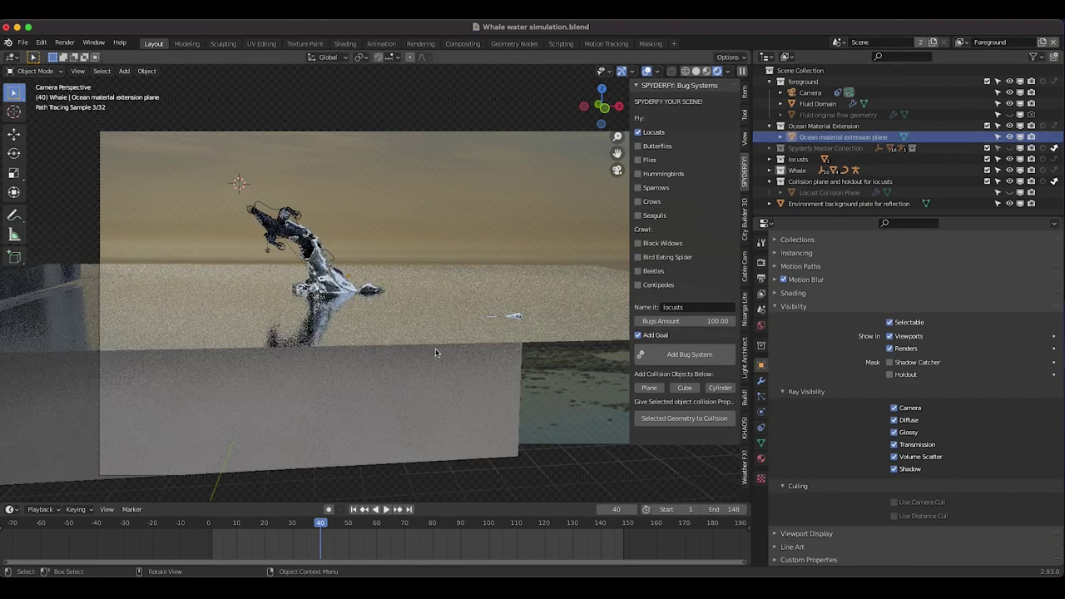
click(558, 282)
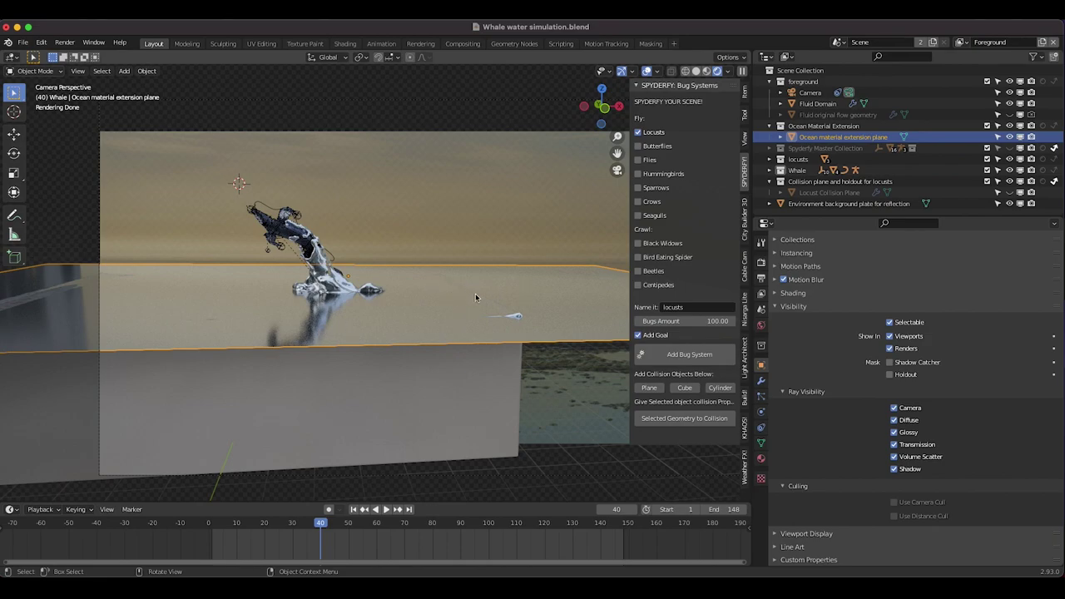
key(z)
click(408, 280)
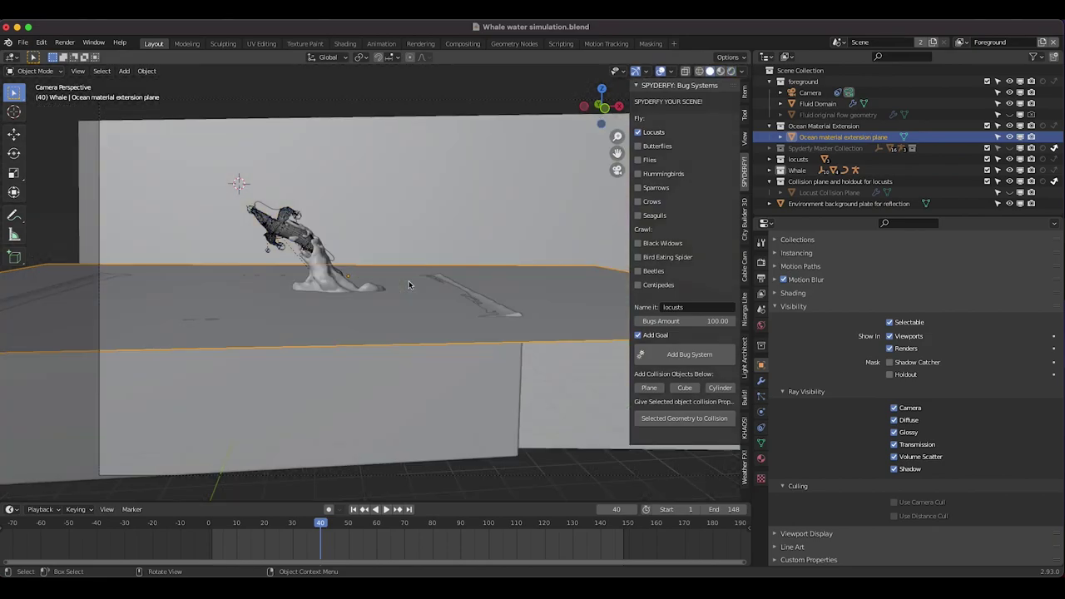
Select the locusts collection, look over the SPYDERFY bug system options, and close the sidebar
click(800, 159)
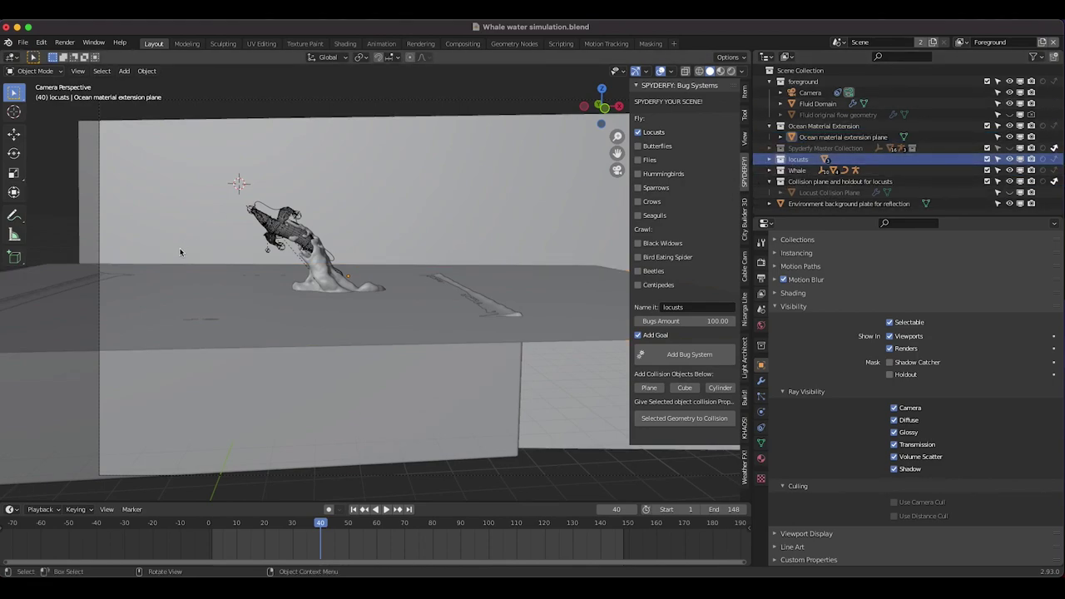
drag(630, 275, 602, 275)
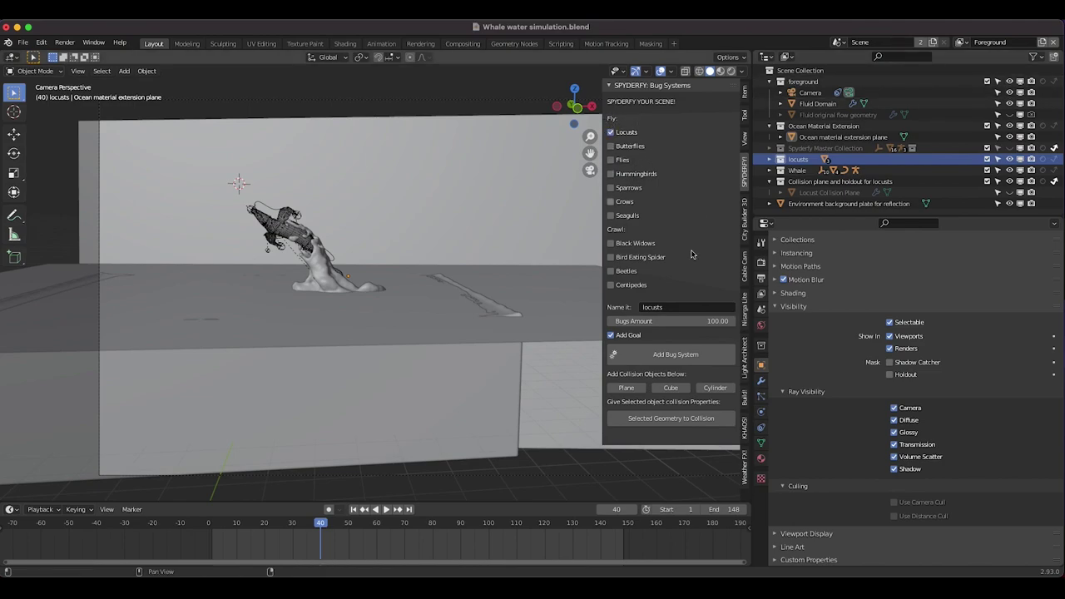
click(662, 358)
drag(601, 297, 644, 211)
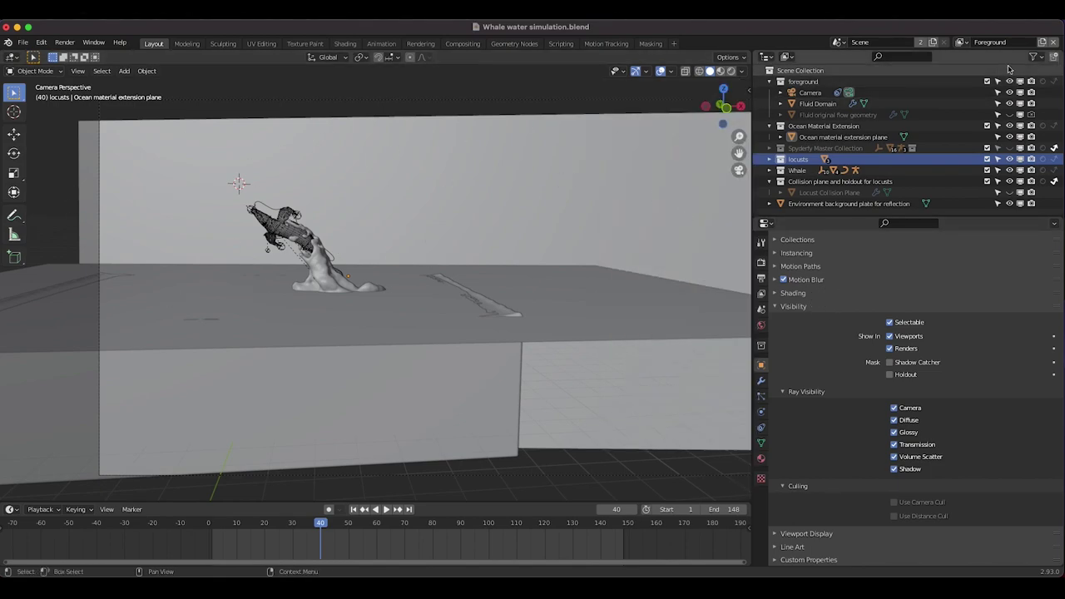
Switch to the Locusts view layer and pick out the whale, ocean plane and background plate in the viewport
click(960, 42)
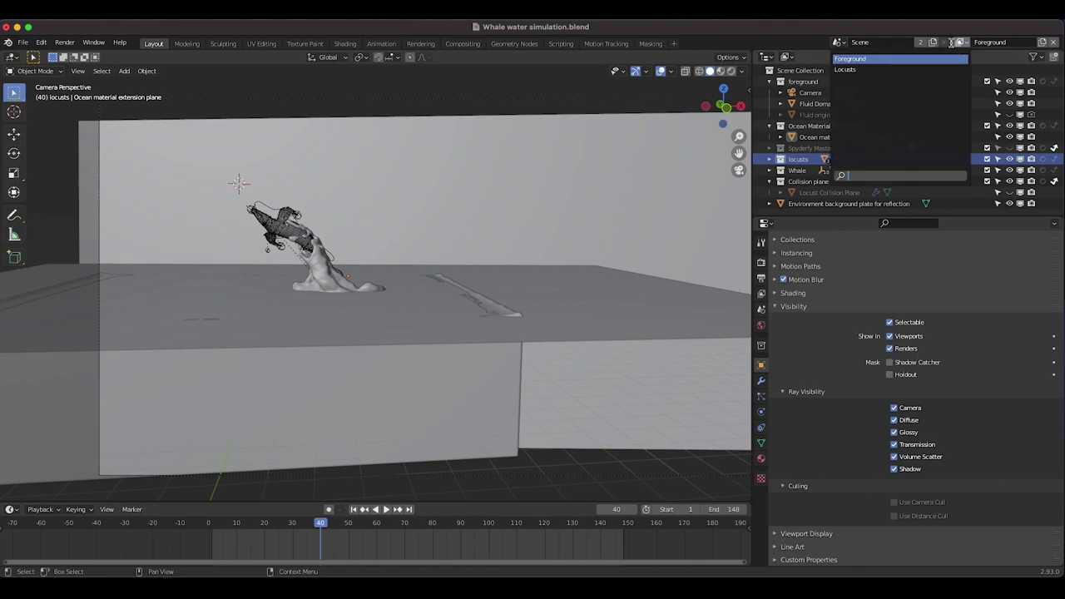
click(893, 70)
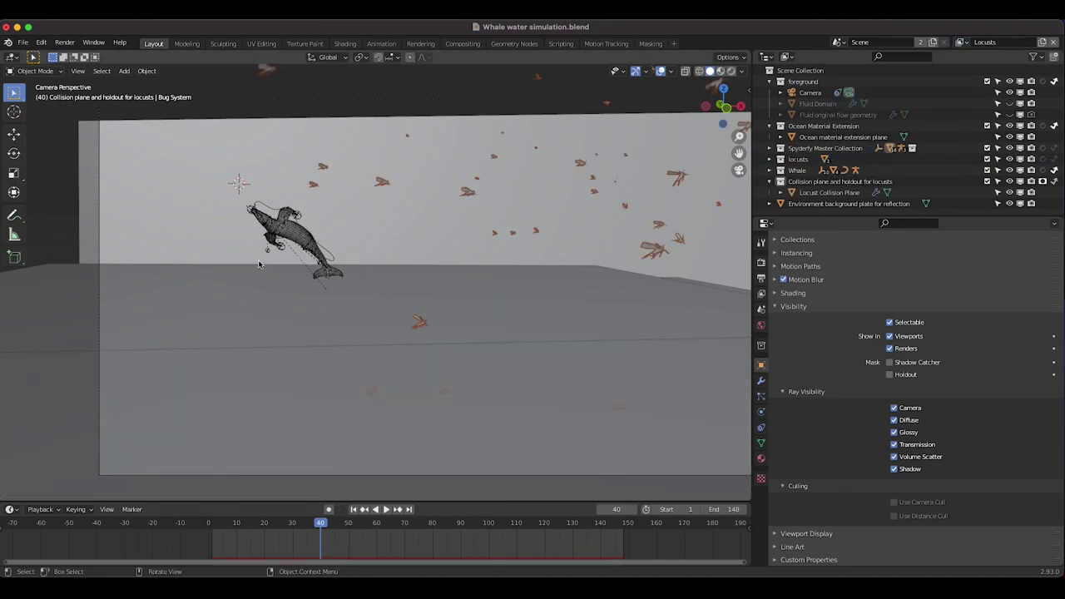
click(284, 235)
click(248, 289)
click(198, 197)
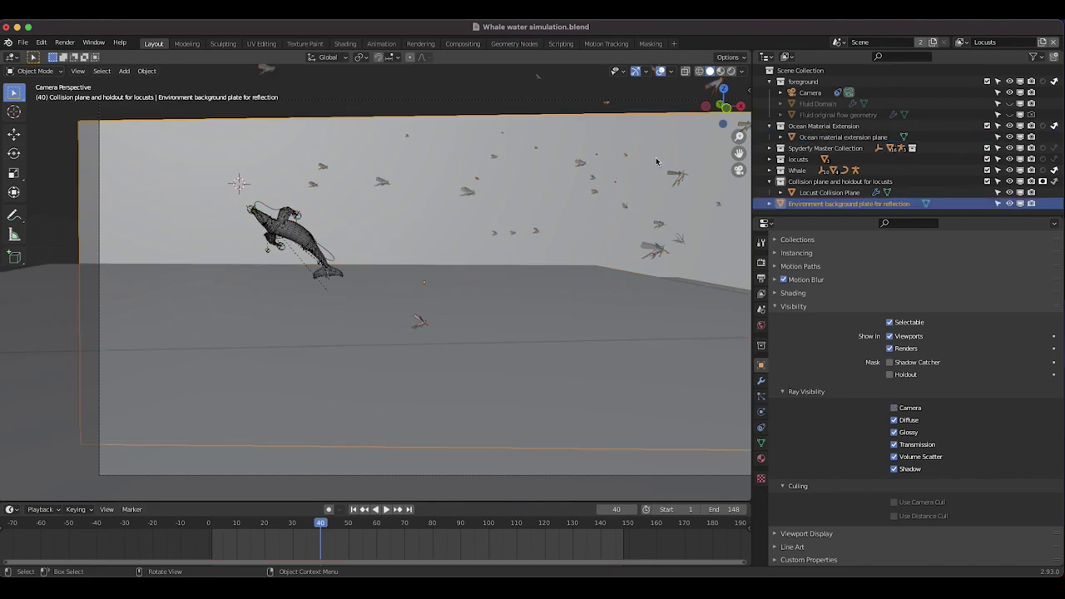
Compare the holdout and indirect-only settings of the locust collision plane, whale and Ocean Material Extension collections
click(839, 181)
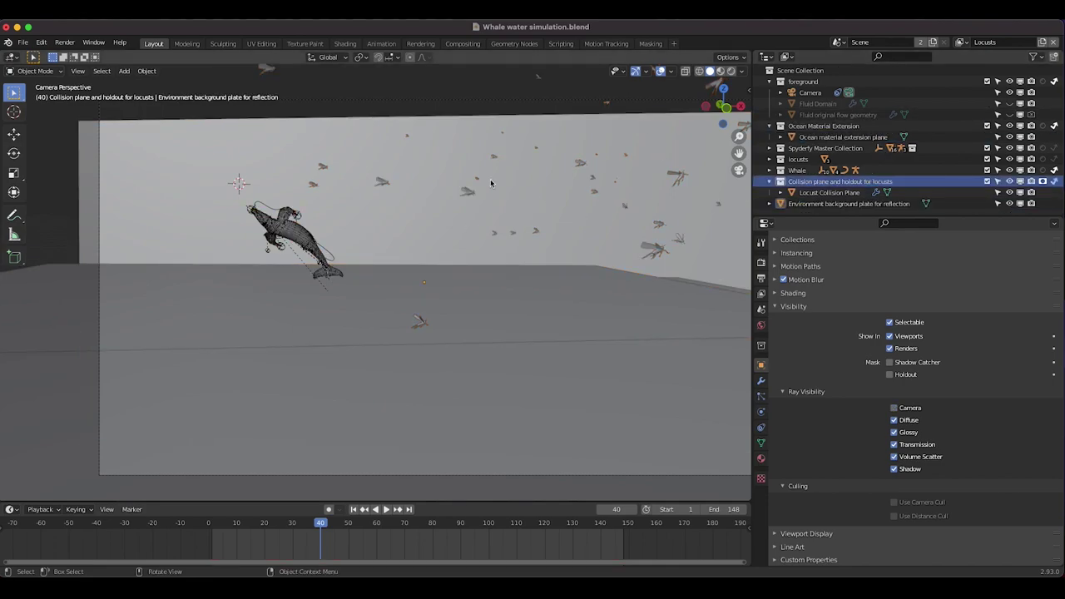
click(291, 233)
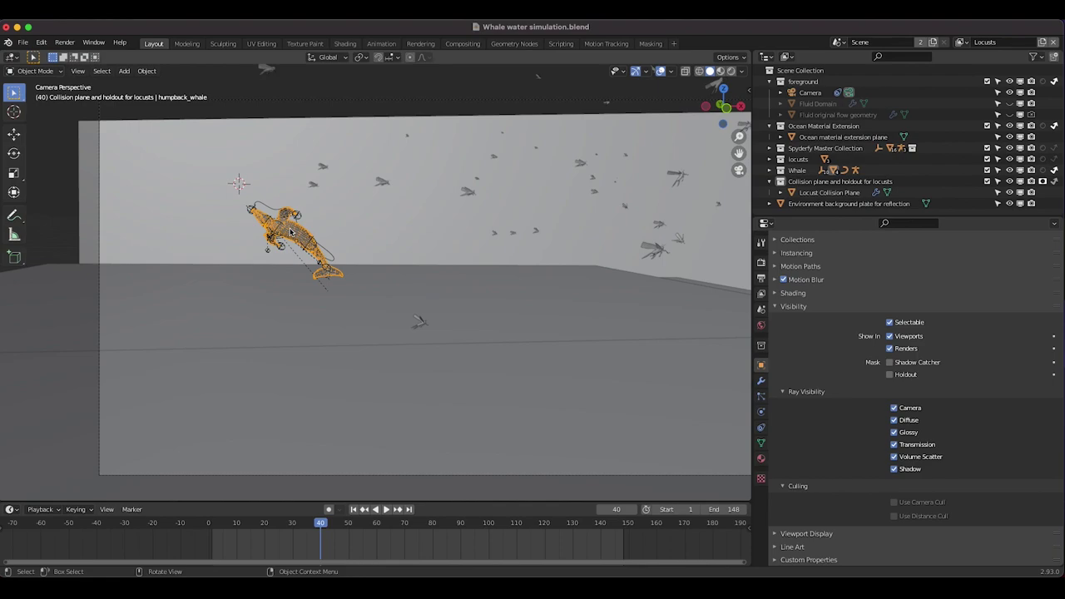
click(170, 195)
click(236, 302)
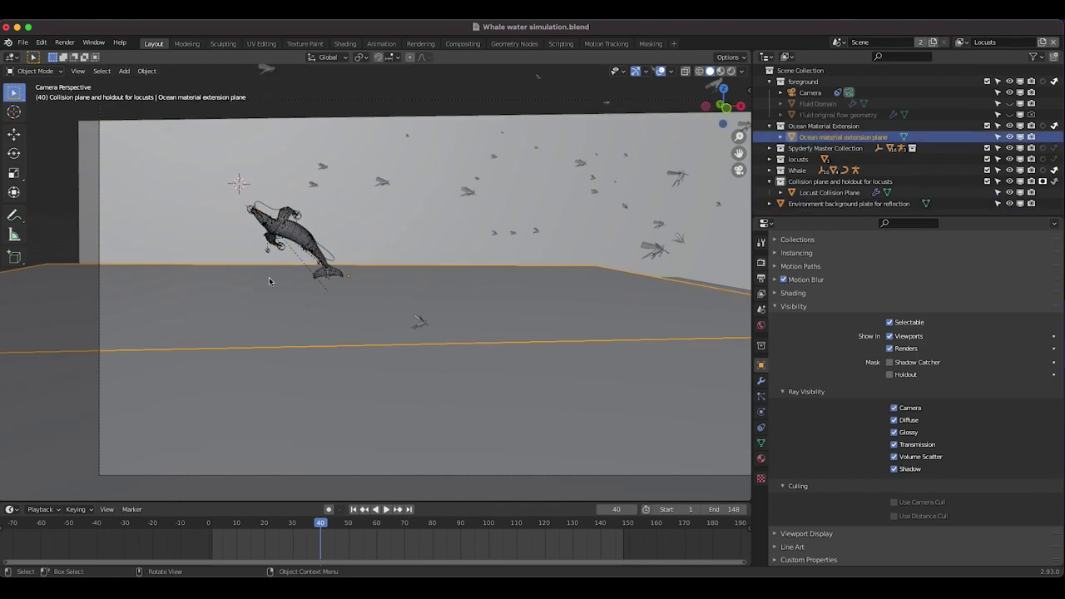
click(815, 127)
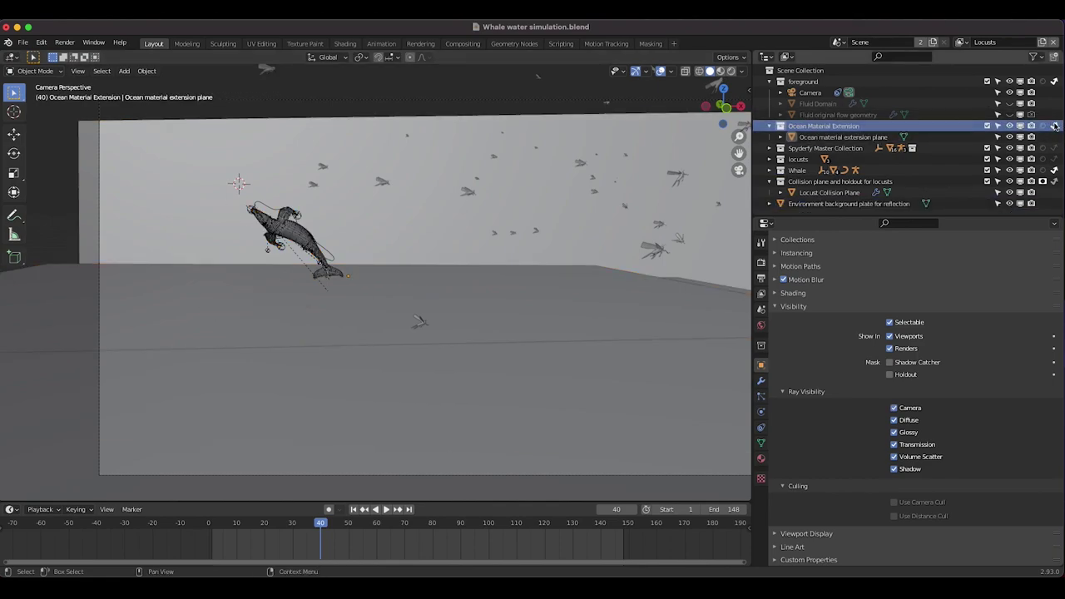
Preview the Locusts view layer in Rendered shading and select the locust Bug System and the foreground collection
key(z)
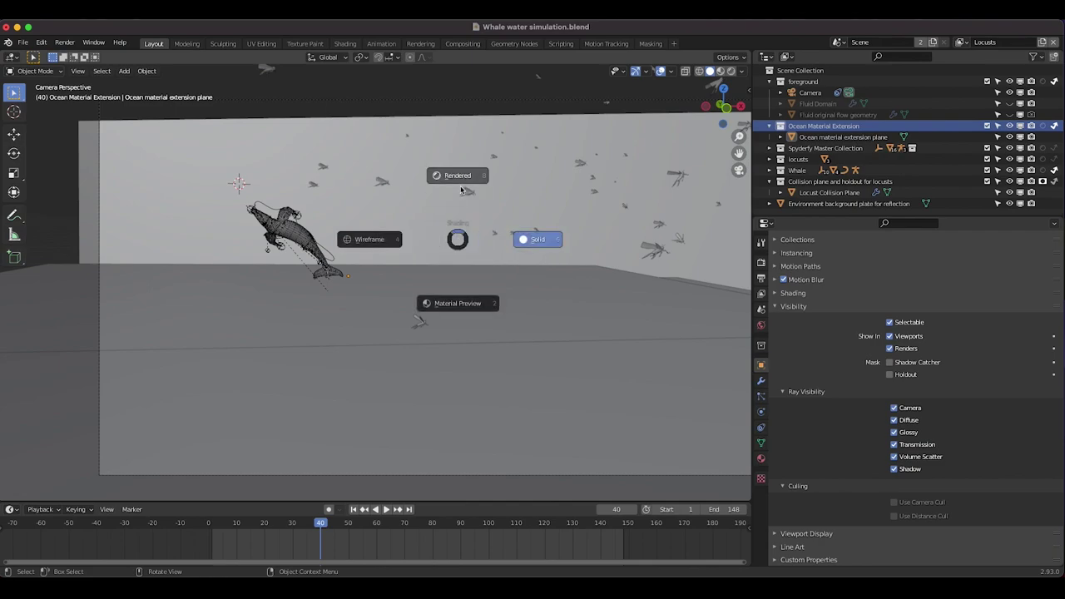
click(462, 181)
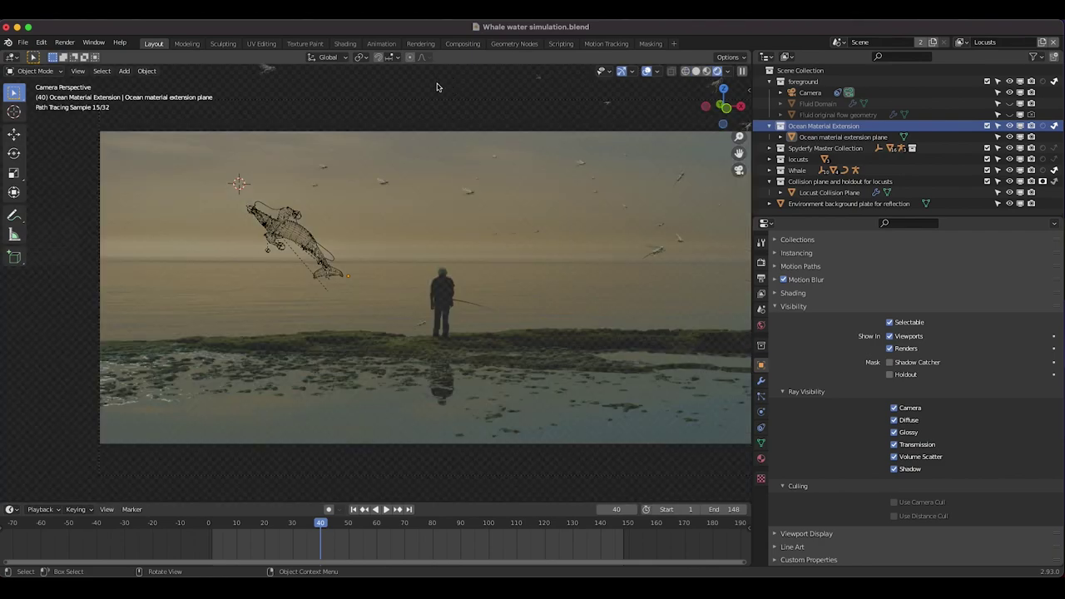
click(469, 191)
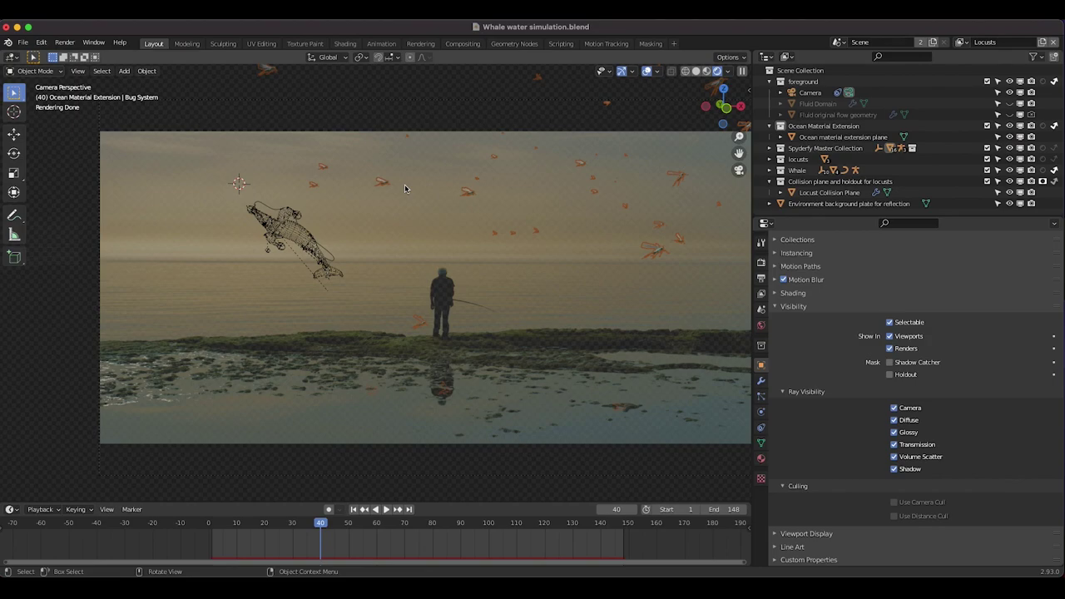
click(980, 81)
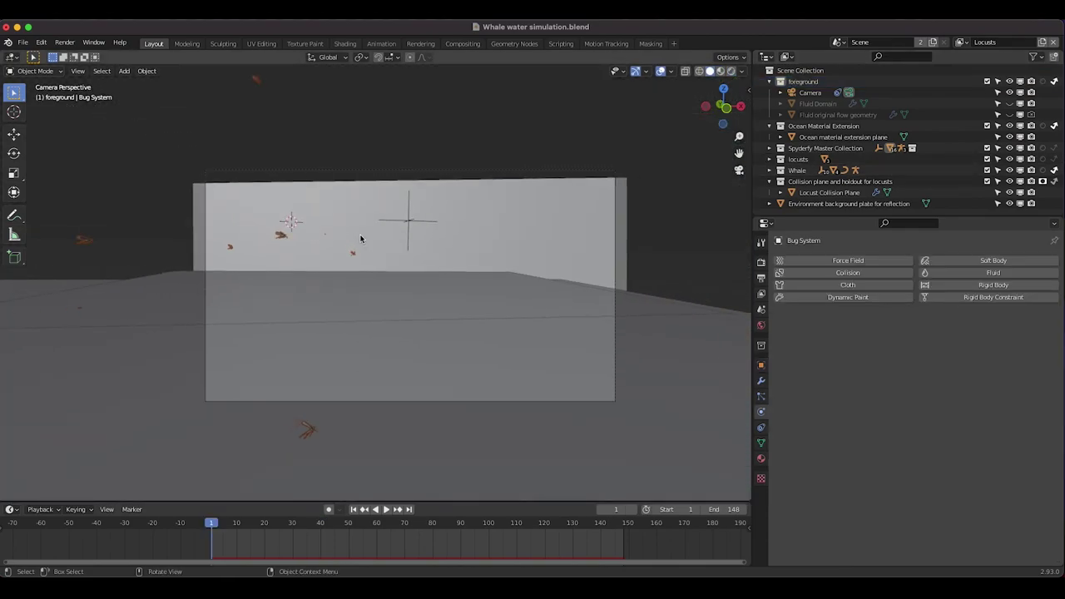
Play the locust swarm animation from the first frame and watch it from outside the camera view
middle_drag(357, 241, 371, 218)
scroll(371, 218, up, 5)
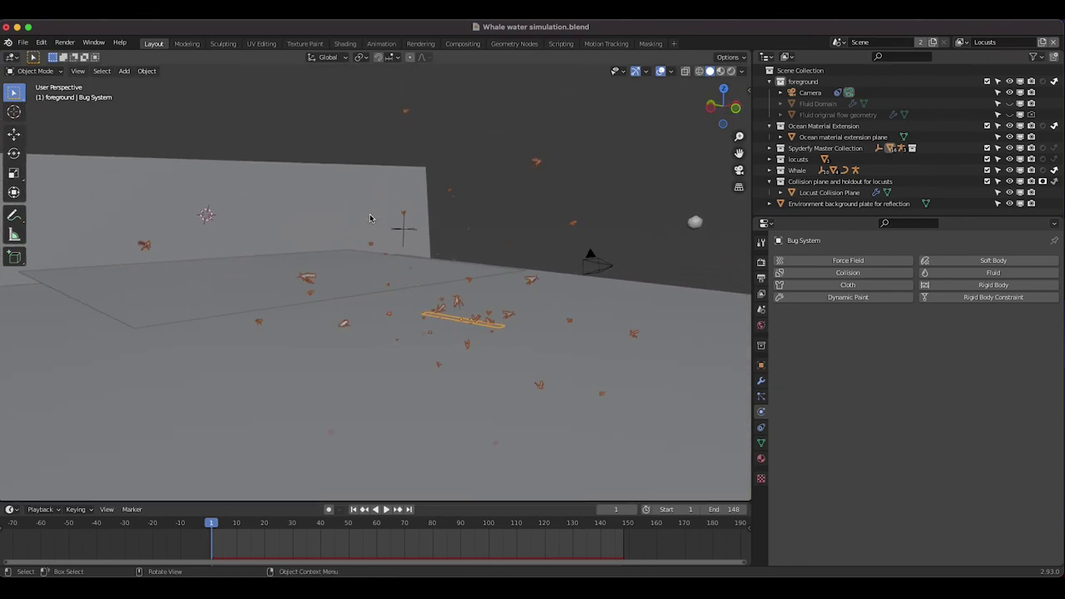
scroll(370, 218, right, 4)
key(space)
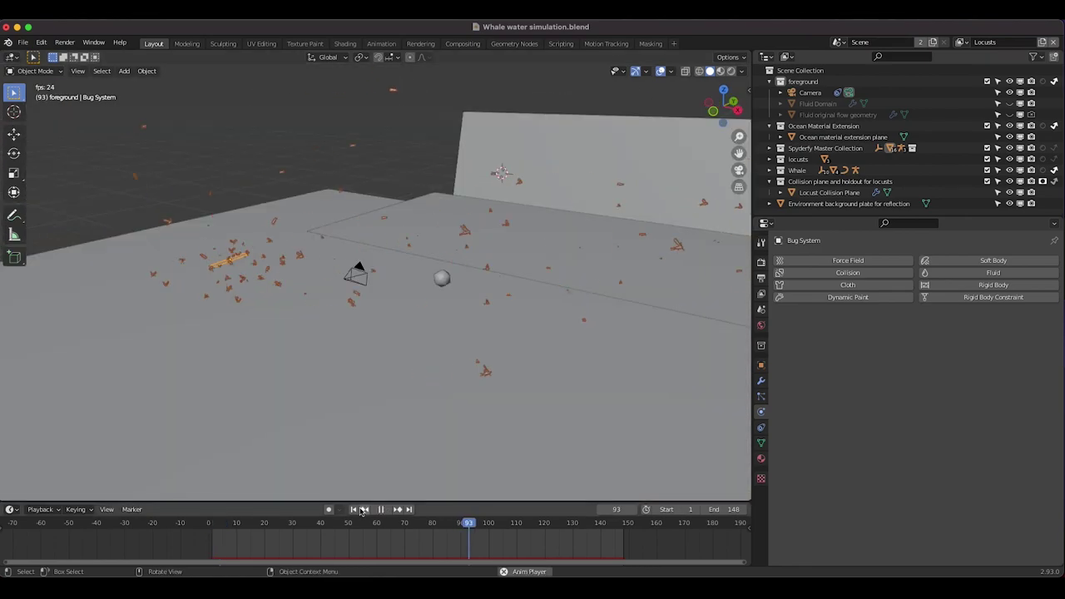
click(354, 509)
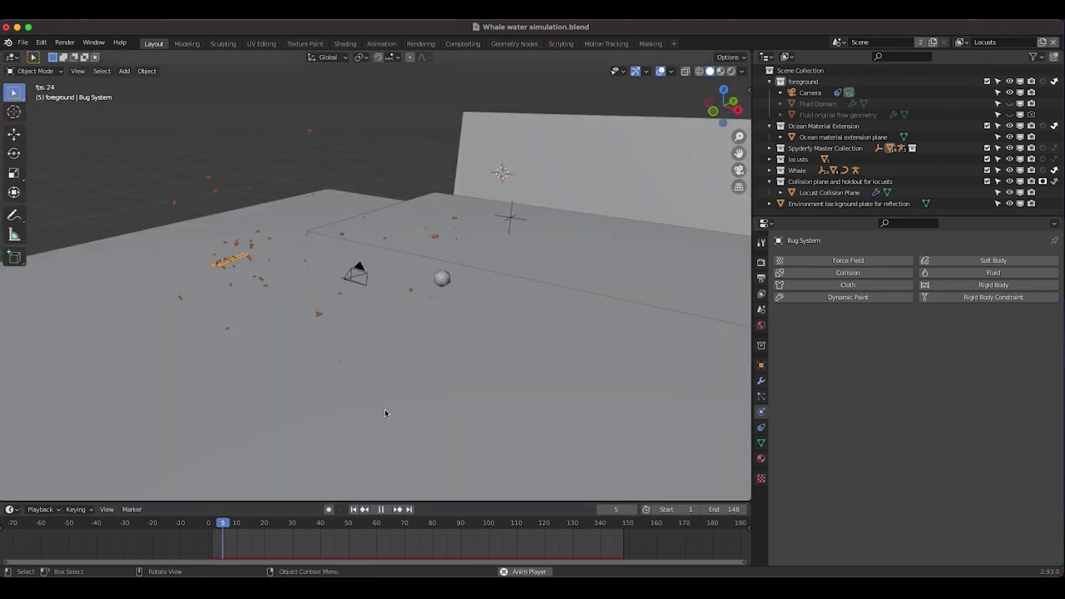
Examine the playing locust swarm around the camera from outside and select the bugsystemgoal empty that guides it
scroll(382, 332, left, 3)
scroll(382, 332, up, 3)
shift+scroll(381, 334, up, 3)
shift+scroll(382, 335, down, 2)
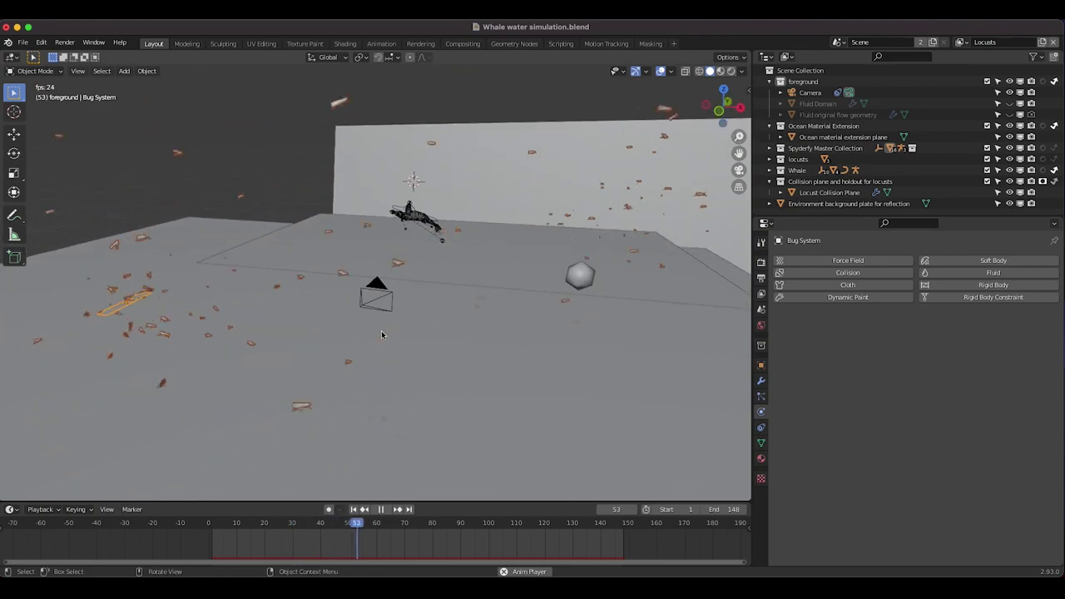
middle_drag(185, 319, 282, 291)
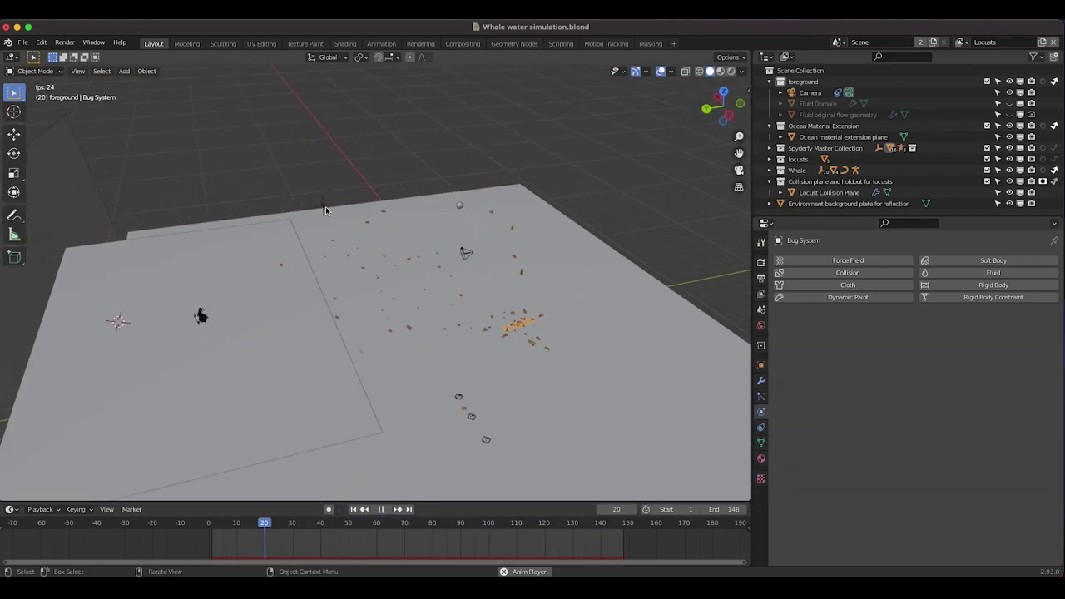
click(337, 160)
middle_drag(341, 158, 396, 211)
scroll(394, 209, up, 5)
shift+scroll(395, 209, up, 3)
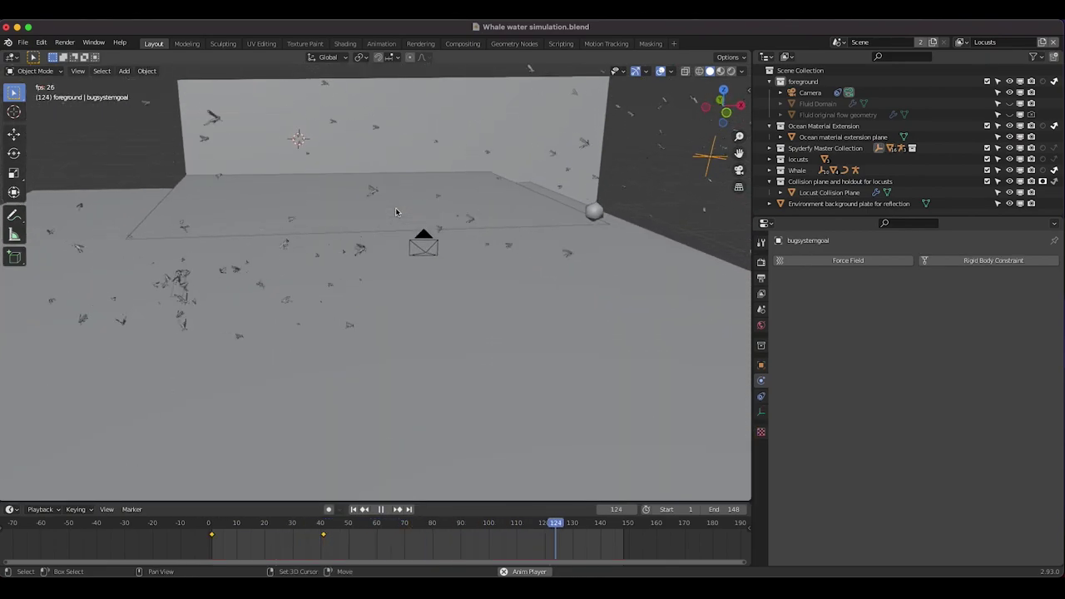
Watch the swarm animation through the scene camera and pause playback
click(78, 70)
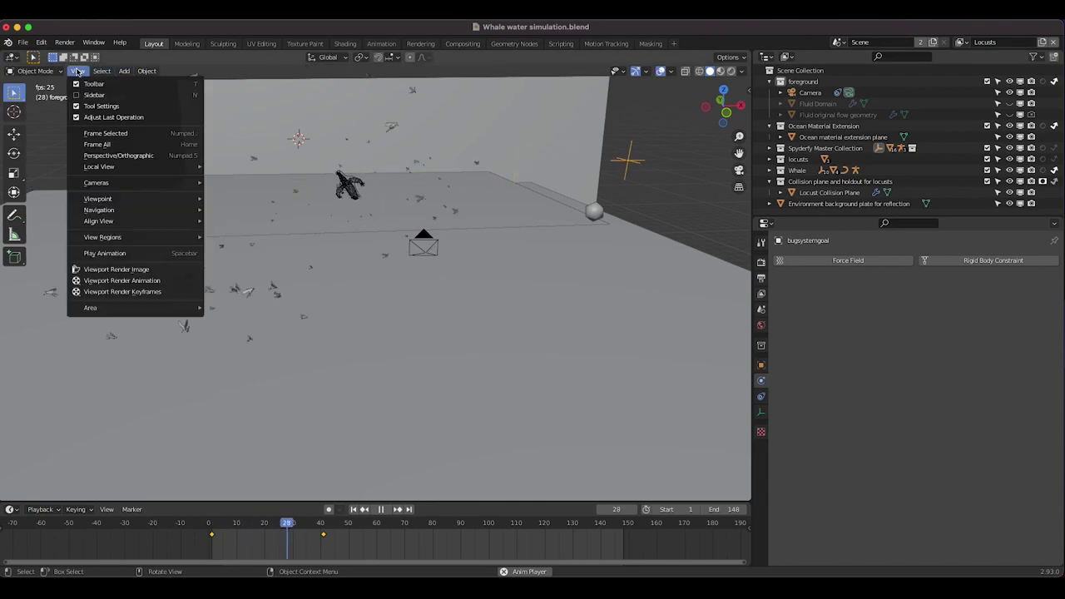
mouse_move(112, 199)
click(230, 198)
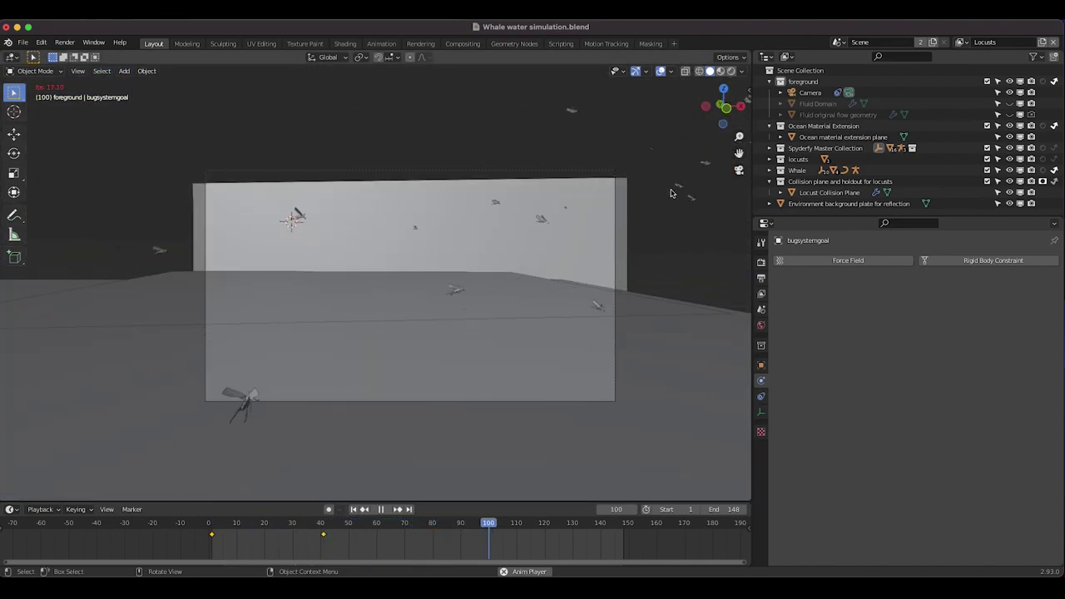
key(space)
Preview the locusts up close in Rendered shading and return to the camera view over the footage
key(z)
click(443, 156)
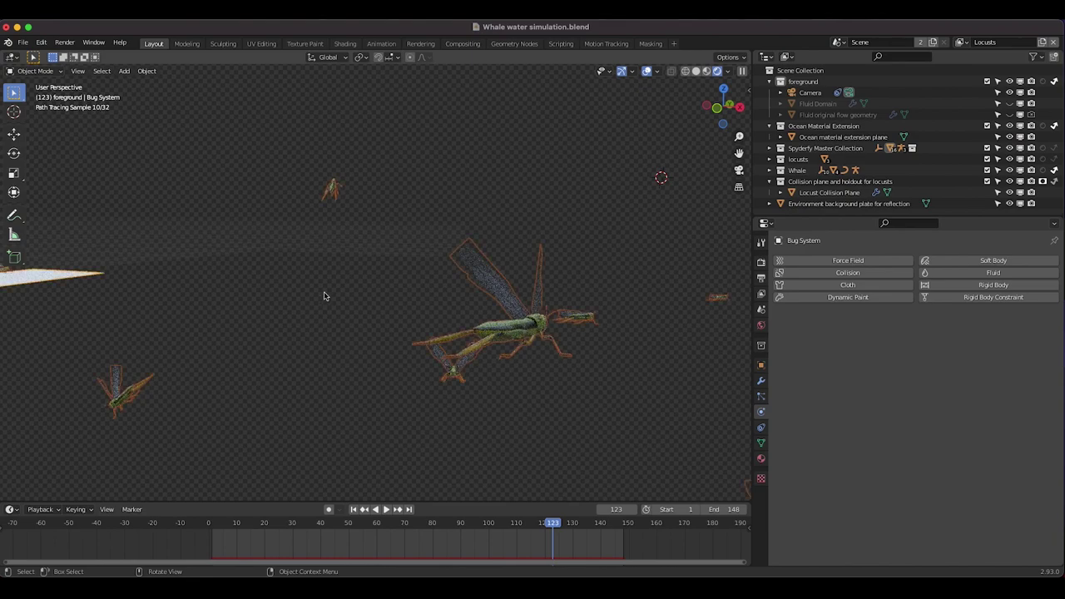
scroll(341, 277, down, 6)
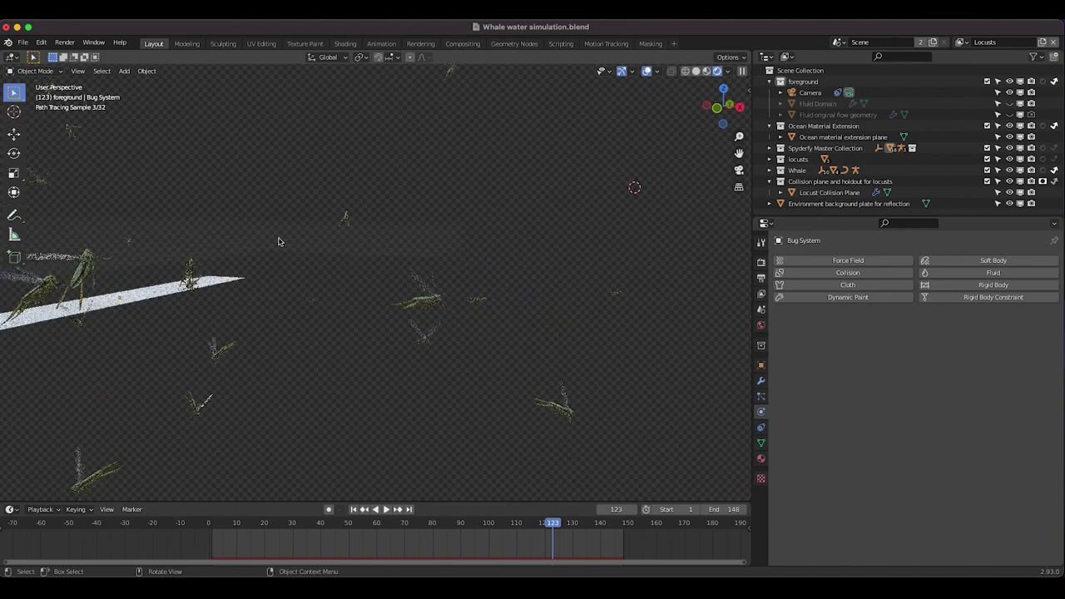
scroll(501, 277, up, 3)
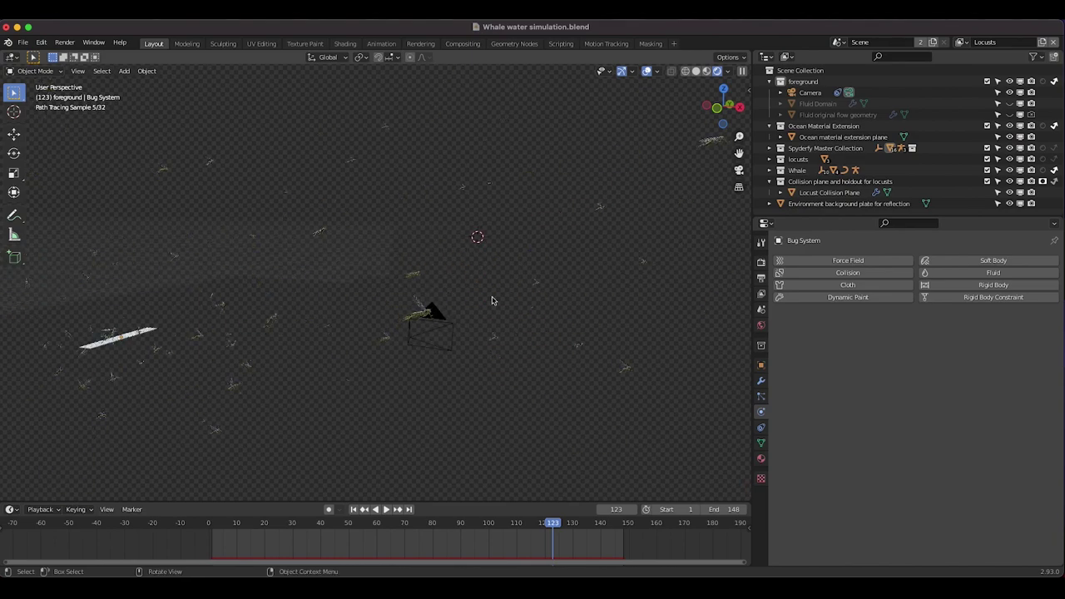
key(KP_0)
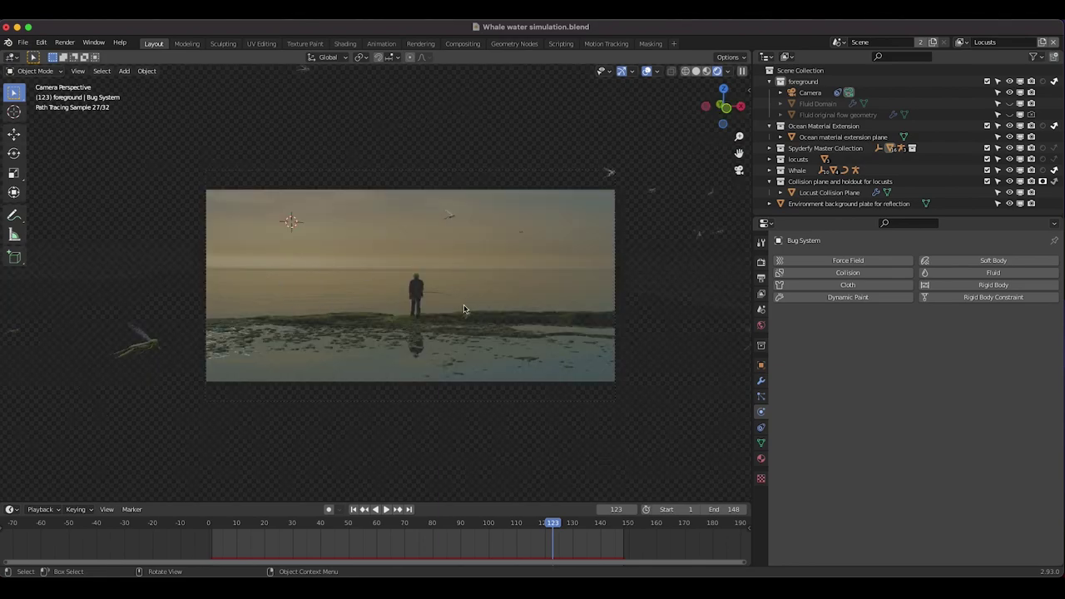
Compare the materials of the Locust Collision Plane and the environment background plate
click(425, 347)
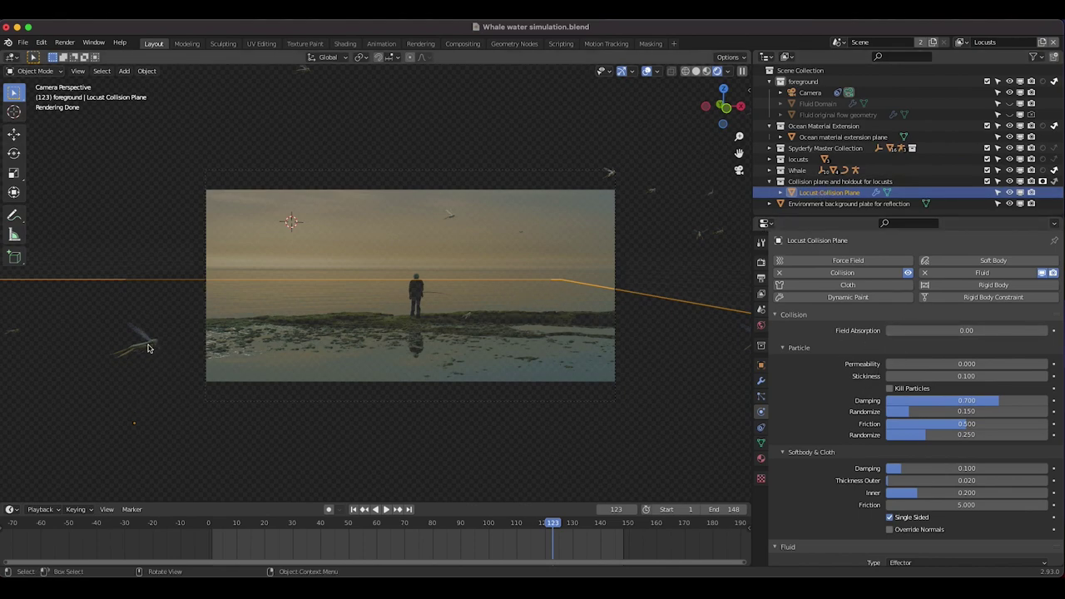
click(760, 458)
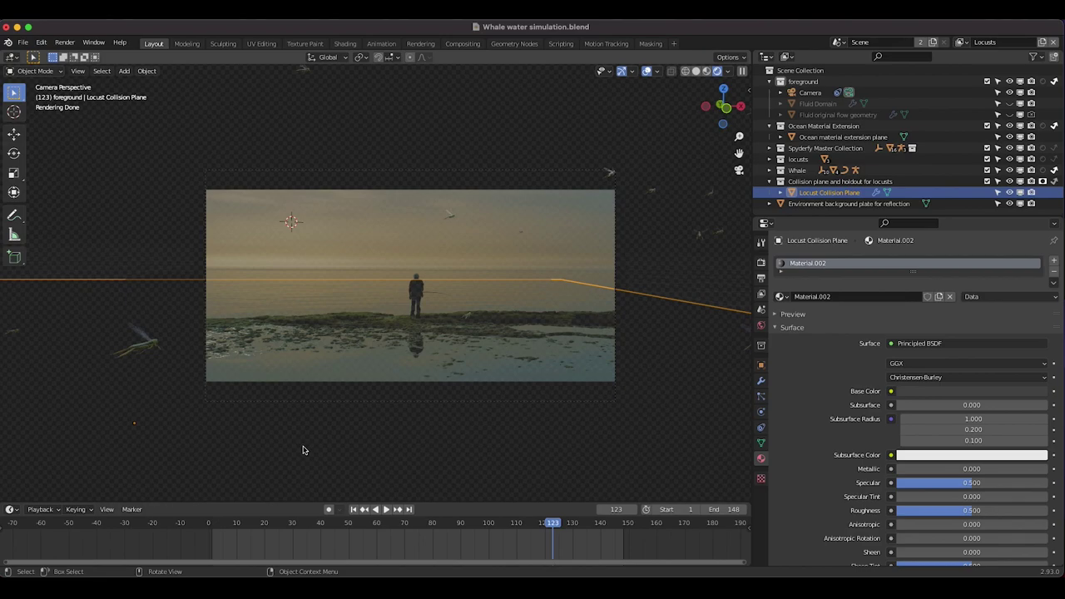
click(351, 223)
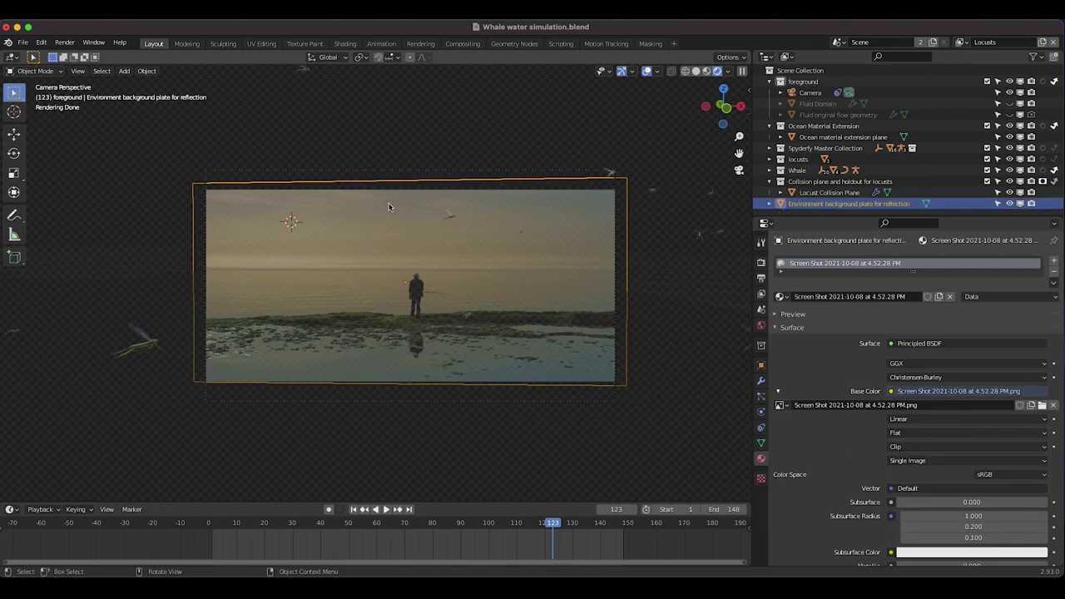
click(356, 290)
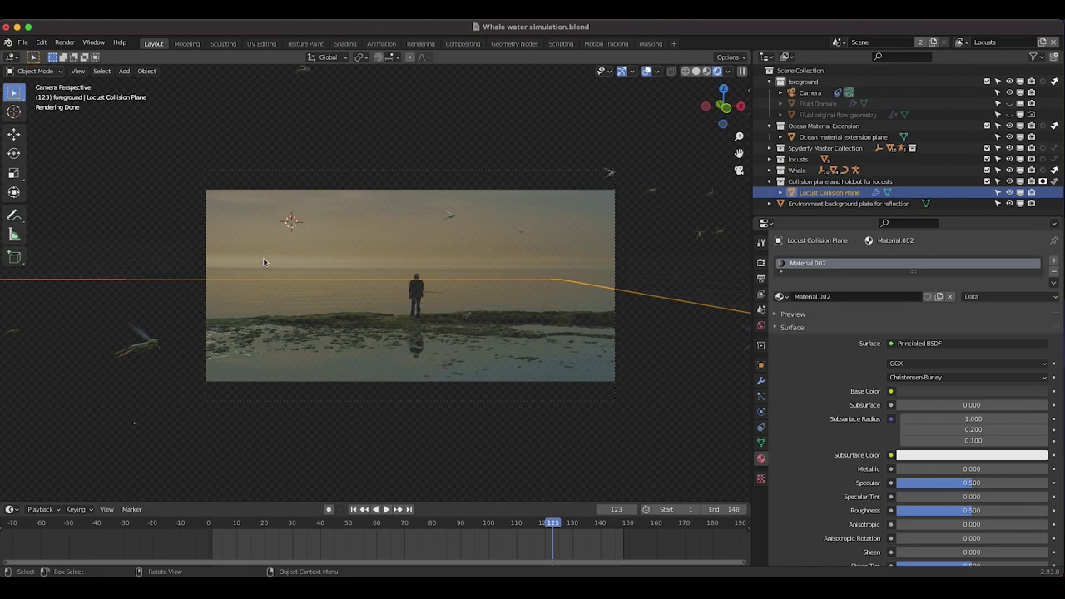
Switch to the Foreground view layer and open the Compositing workspace
click(961, 42)
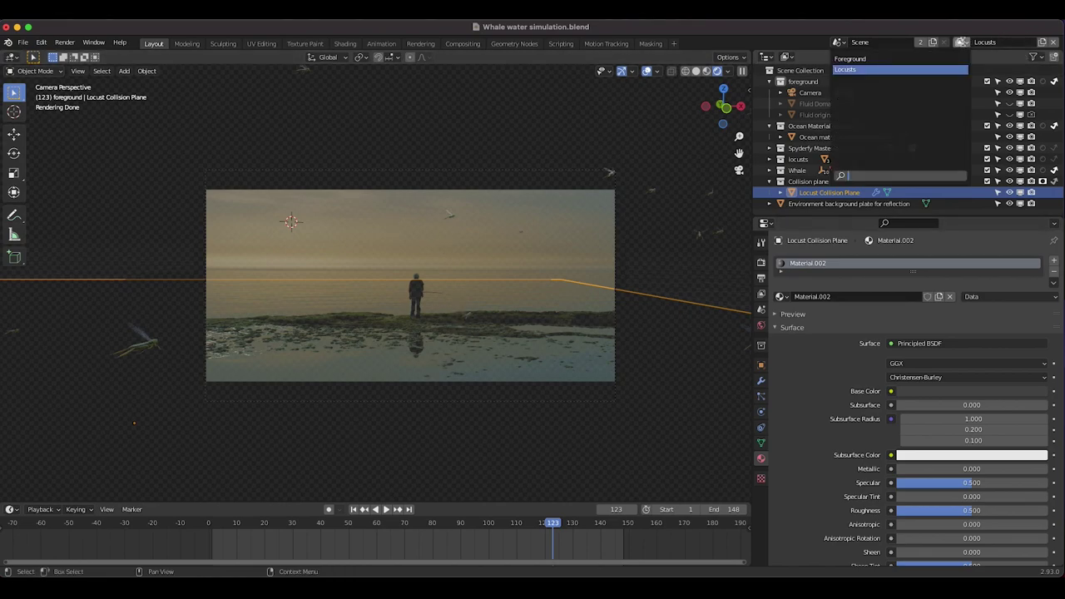
click(865, 58)
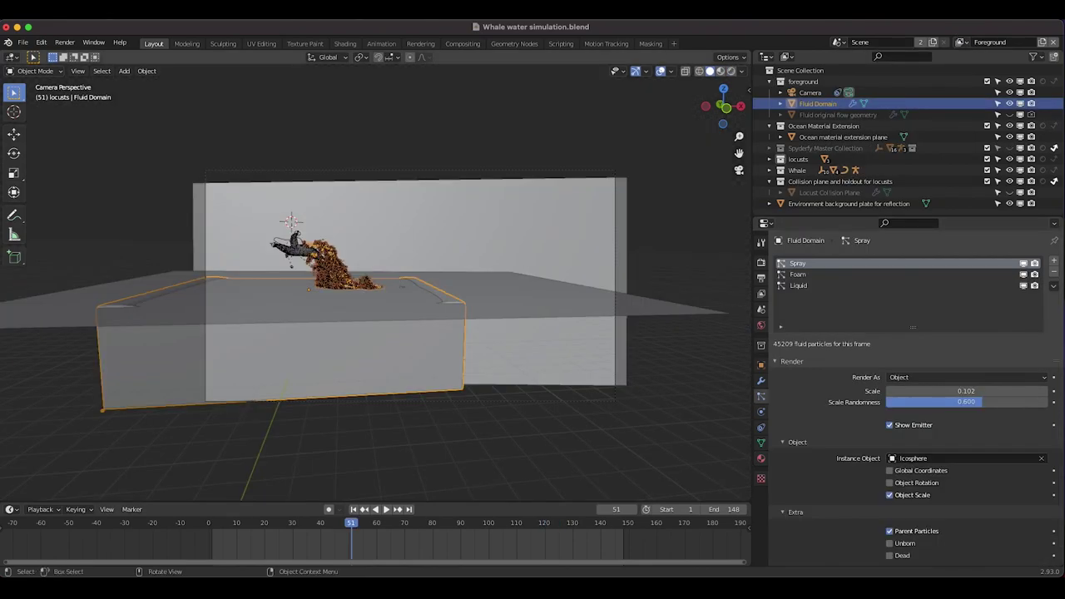
click(65, 41)
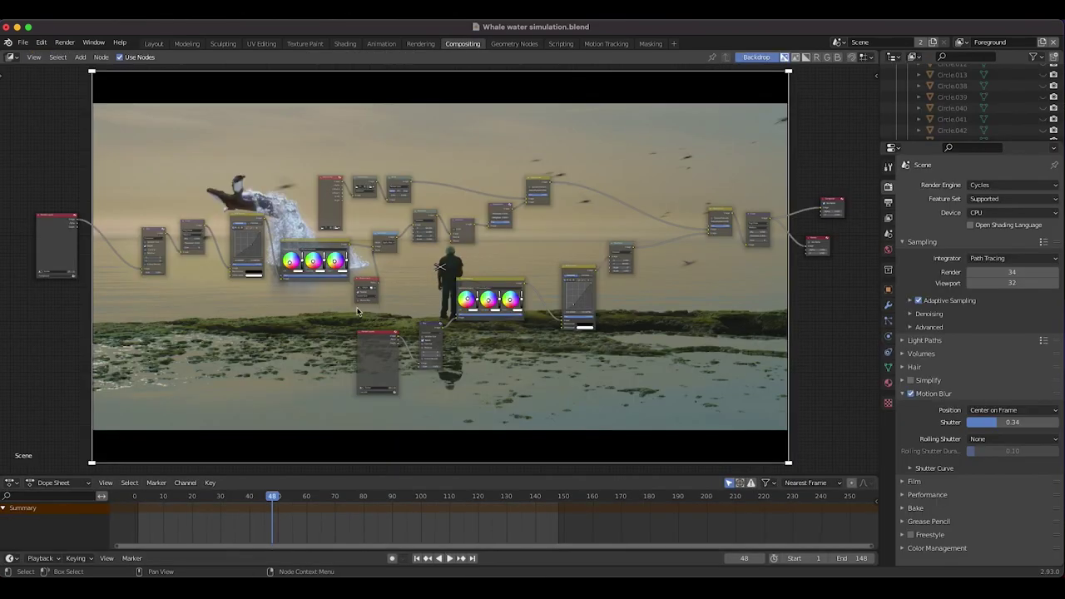
Look over the whole compositing node tree and pick out the RGB Curves and Glare nodes of the foreground branch
scroll(133, 295, left, 3)
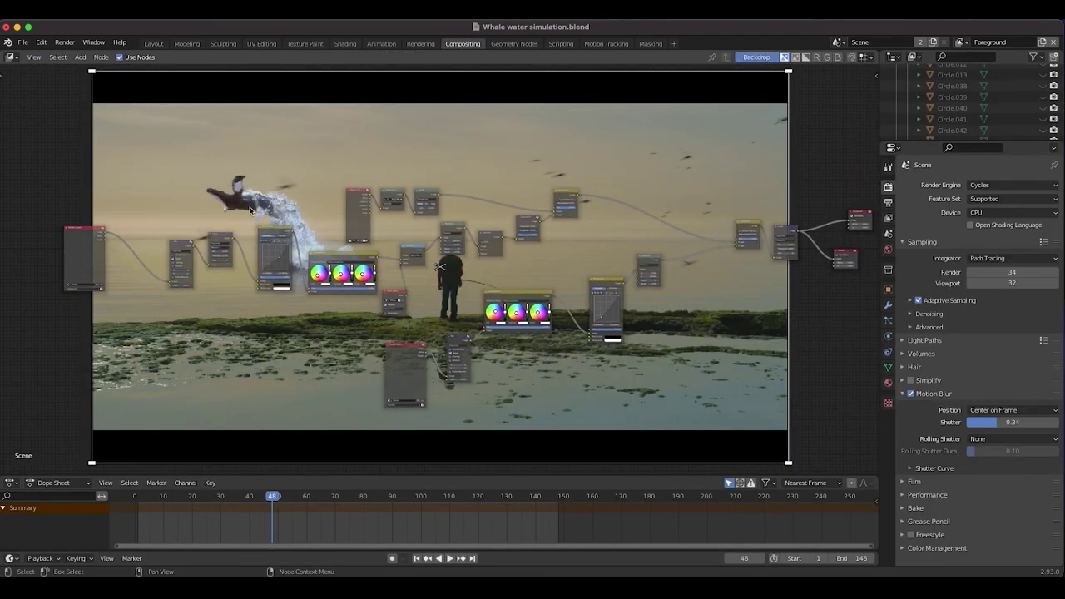
scroll(359, 172, down, 4)
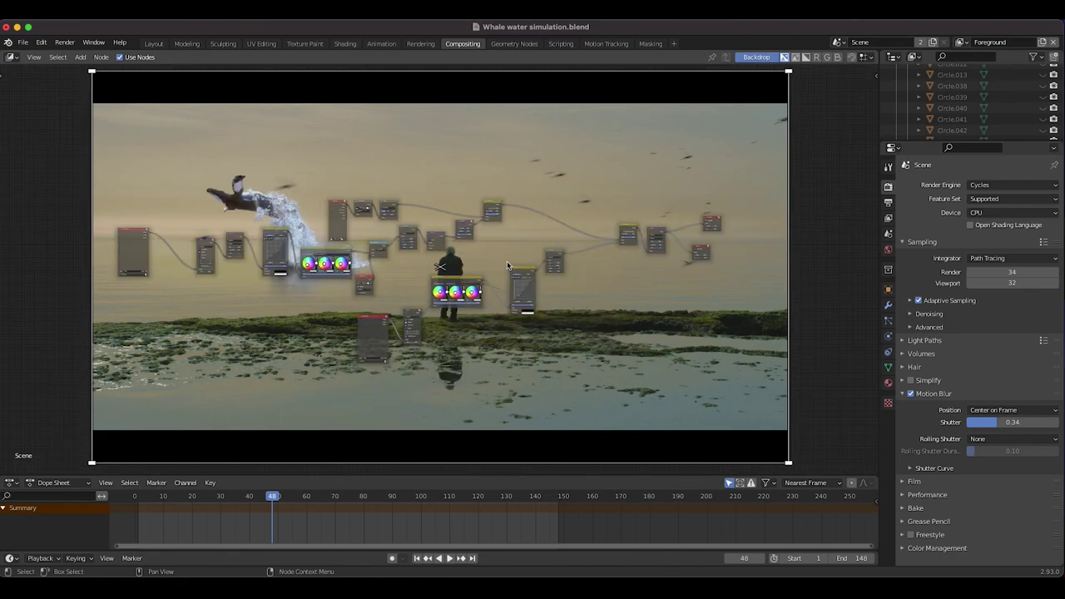
scroll(437, 171, left, 2)
scroll(437, 171, right, 3)
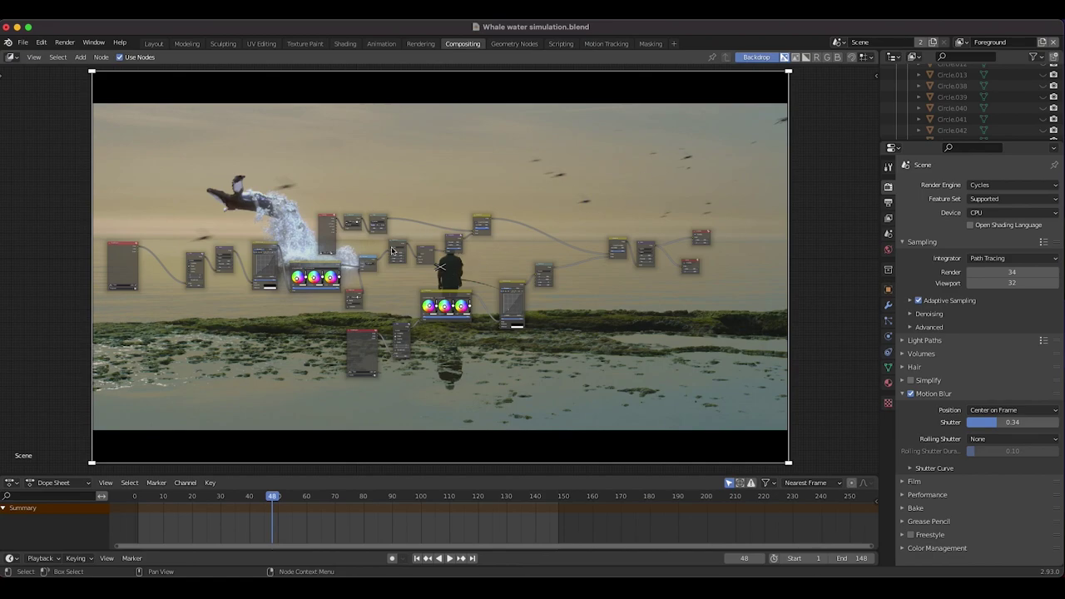
click(265, 250)
click(219, 251)
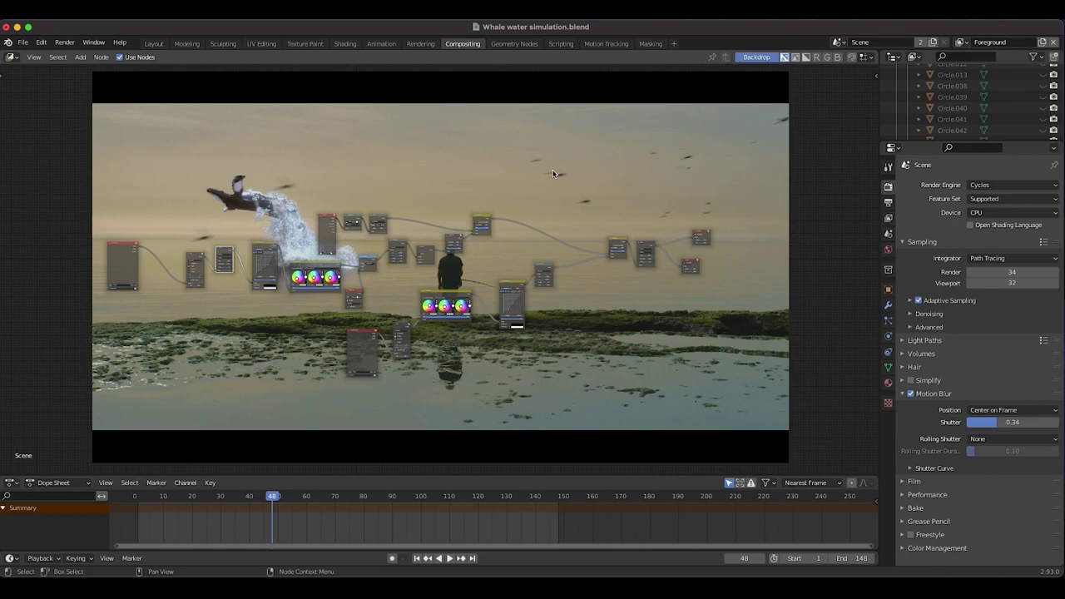
Trace the movie clip branch through its Undistortion and Scale nodes into the Alpha Over node
scroll(305, 212, up, 3)
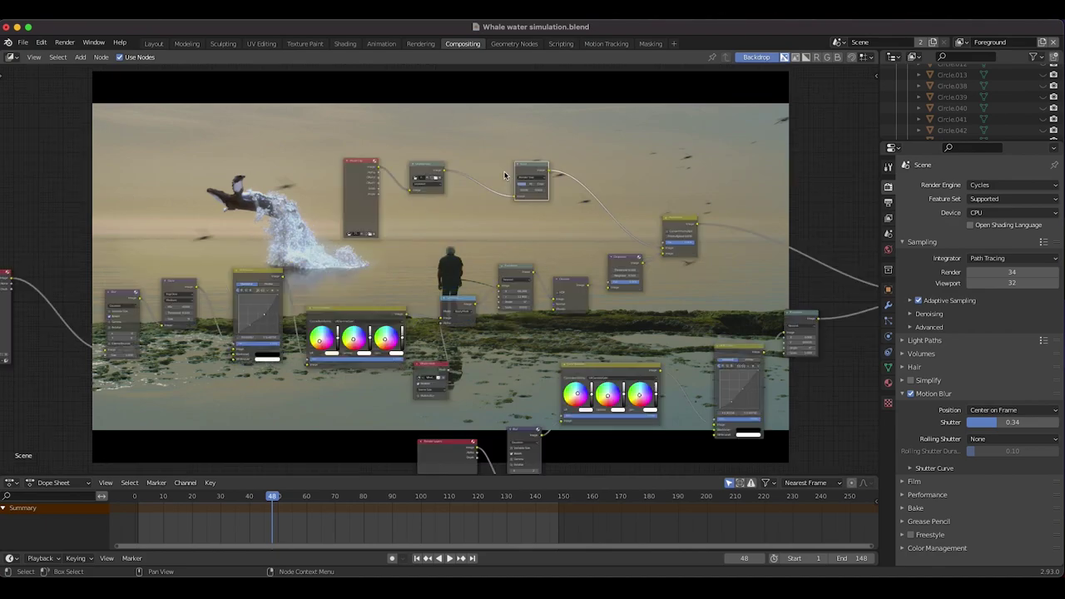
middle_drag(383, 129, 366, 163)
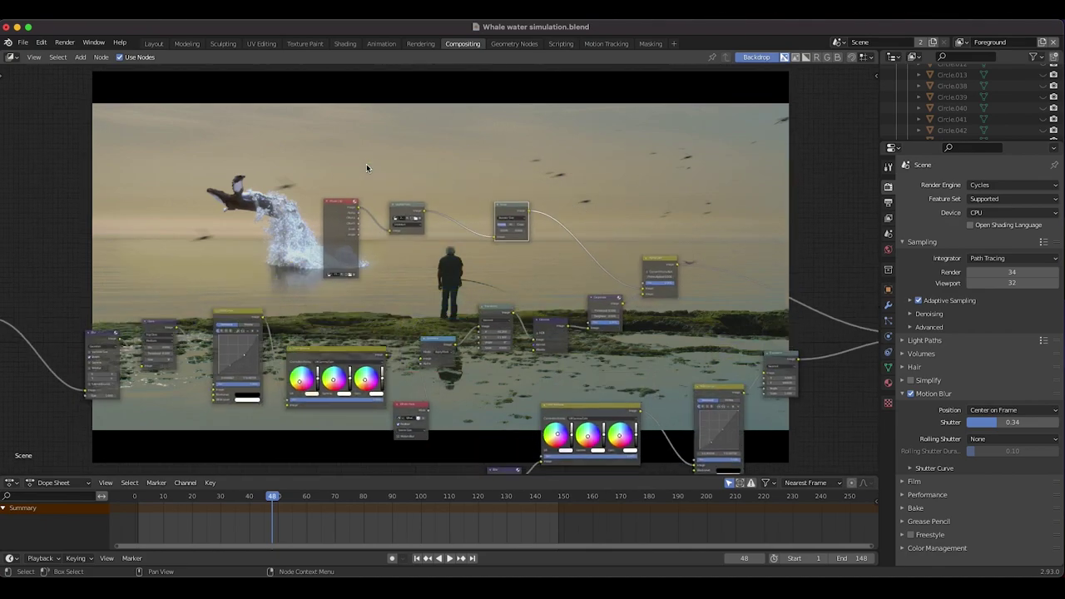
scroll(366, 164, up, 5)
middle_drag(487, 223, 467, 288)
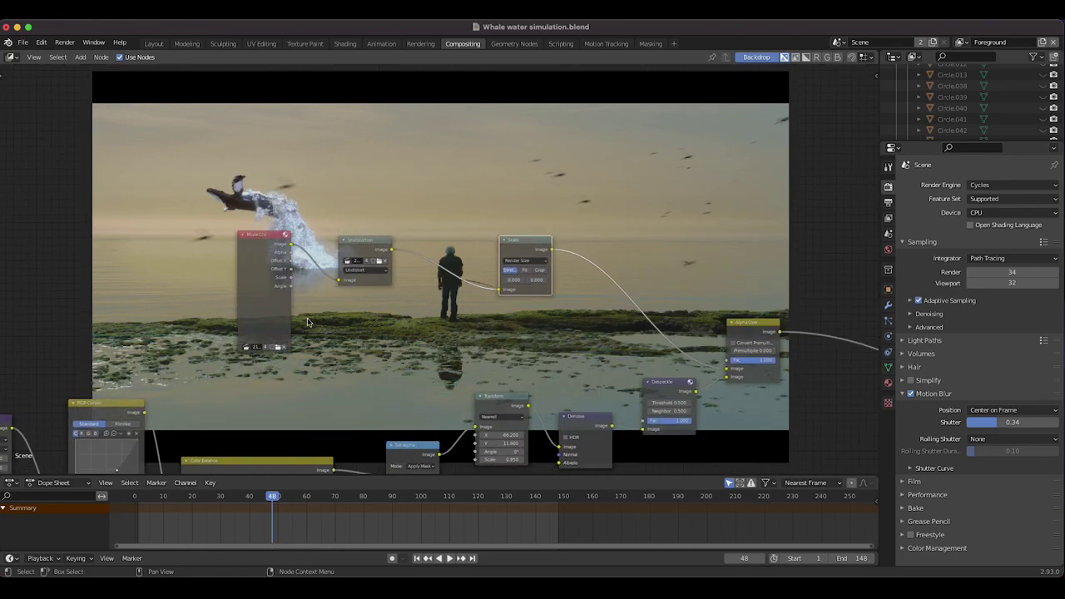
scroll(526, 323, down, 1)
middle_drag(664, 274, 490, 263)
click(511, 310)
middle_drag(511, 311, 506, 262)
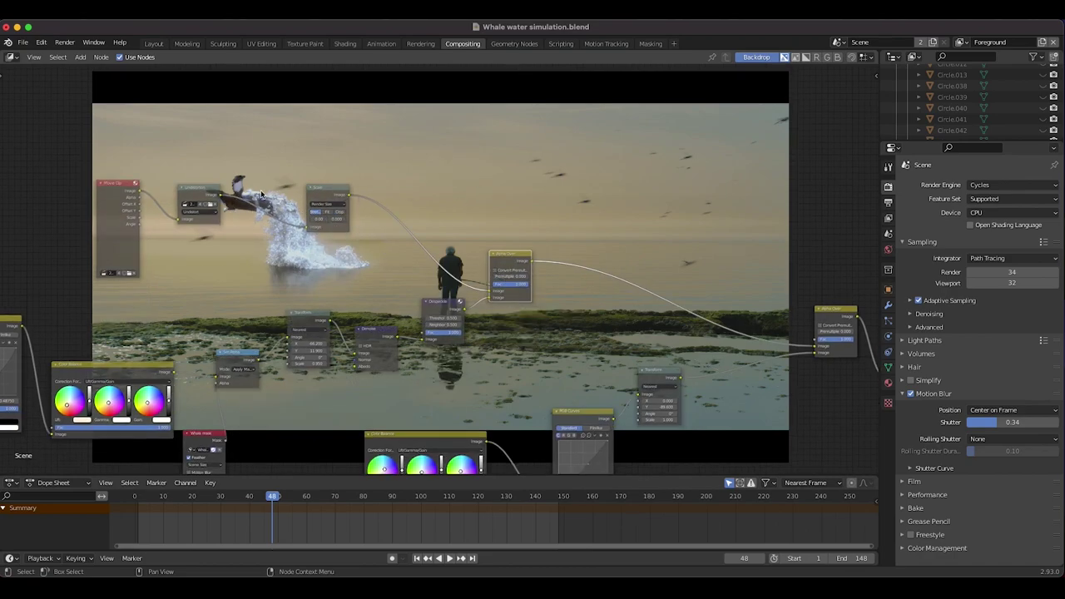
Add a Viewer node and preview the output of the Foreground Render Layers node on its own
middle_drag(161, 381, 162, 319)
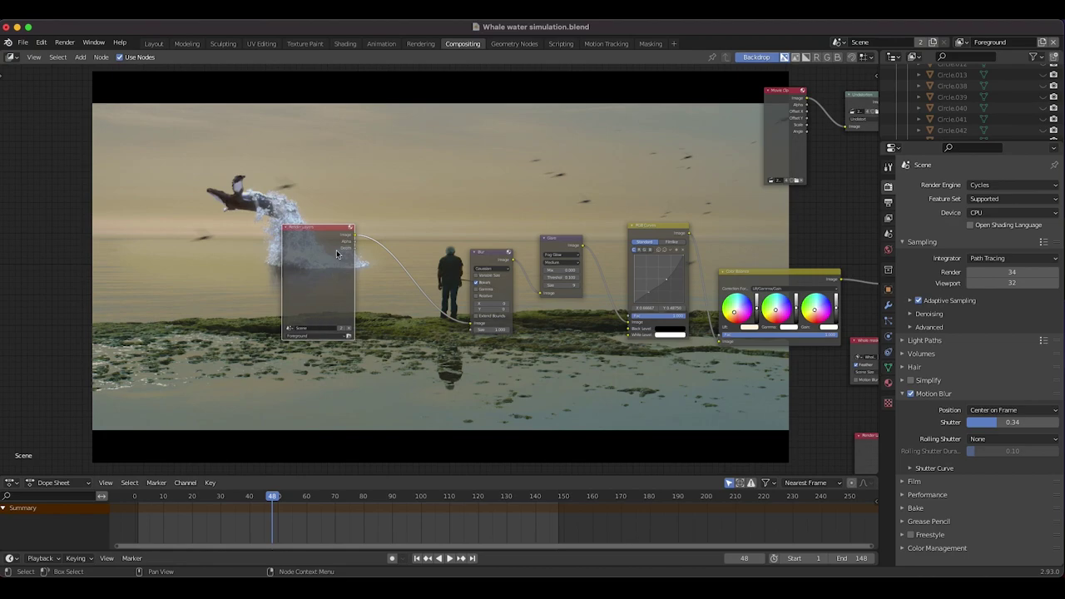
scroll(300, 192, up, 5)
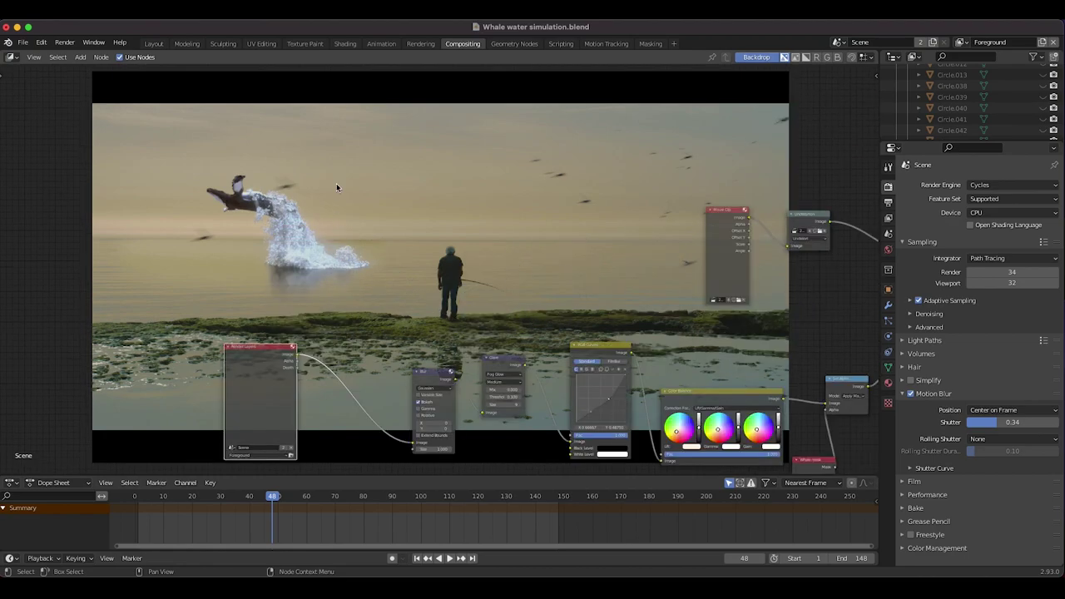
key(shift+a)
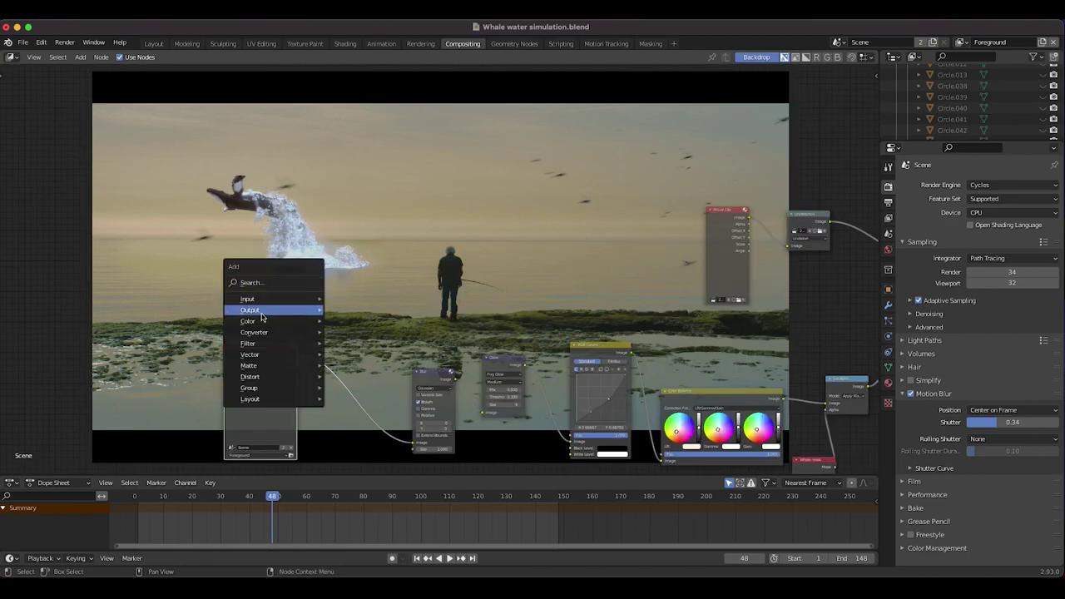
mouse_move(275, 310)
click(356, 360)
click(401, 293)
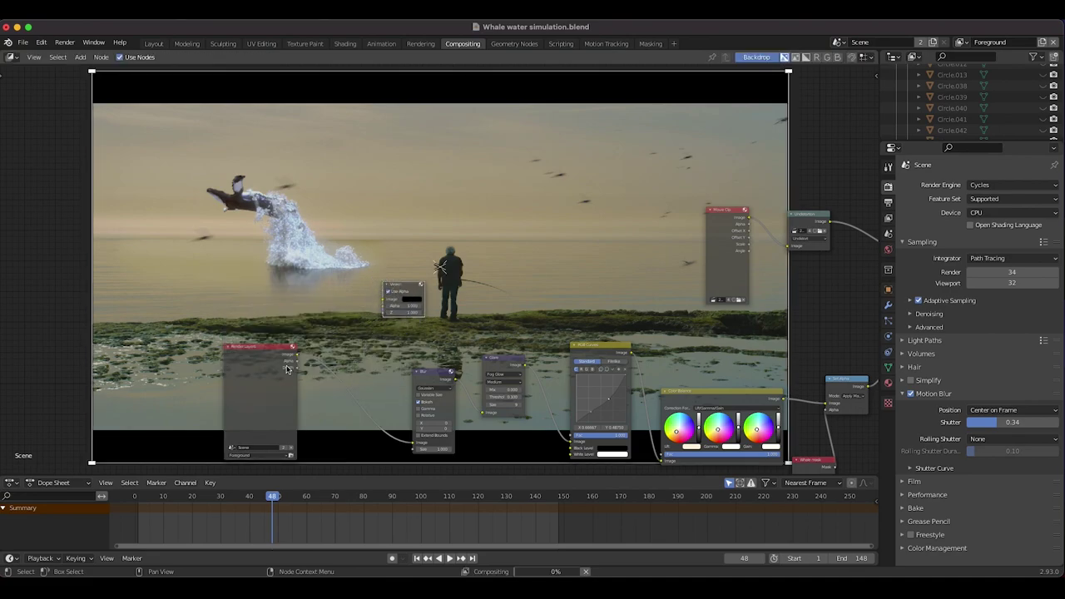
scroll(441, 221, up, 6)
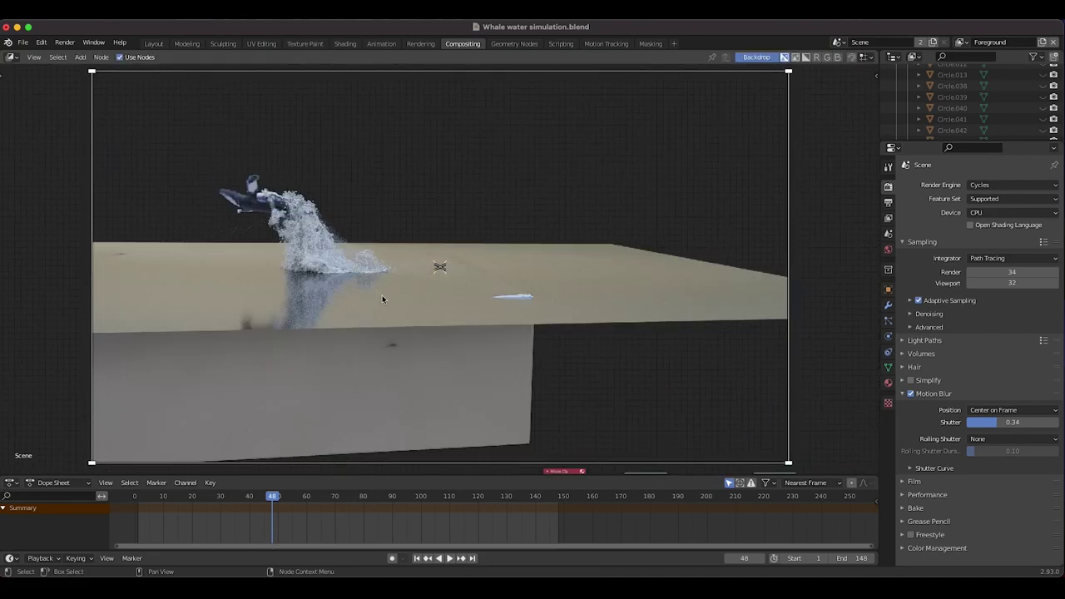
scroll(468, 312, down, 6)
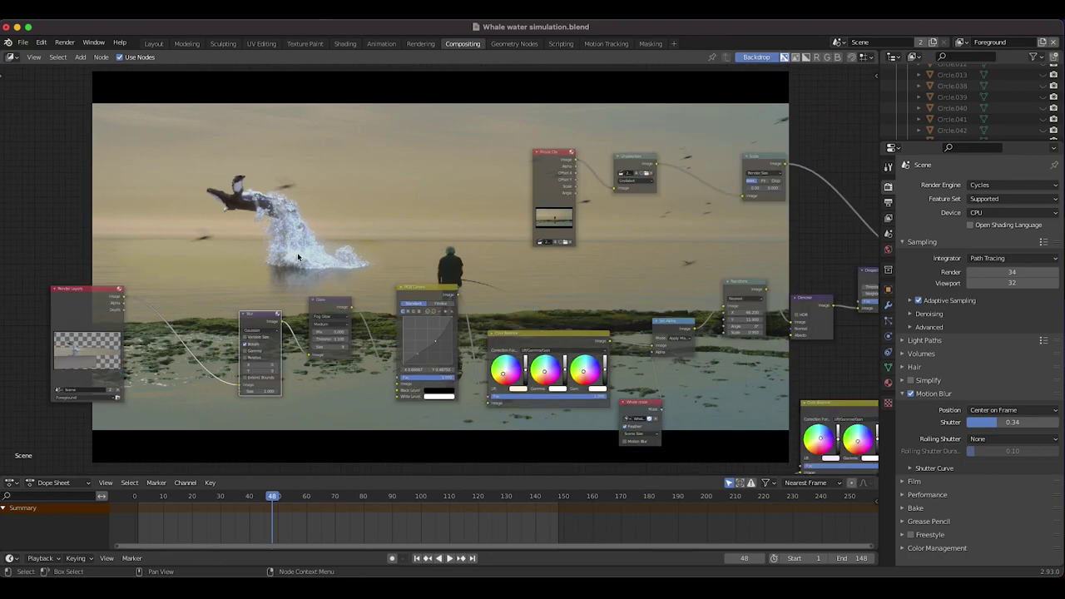
Examine the Glare, RGB Curves and Color Balance nodes that follow the Blur node in the foreground branch
click(320, 315)
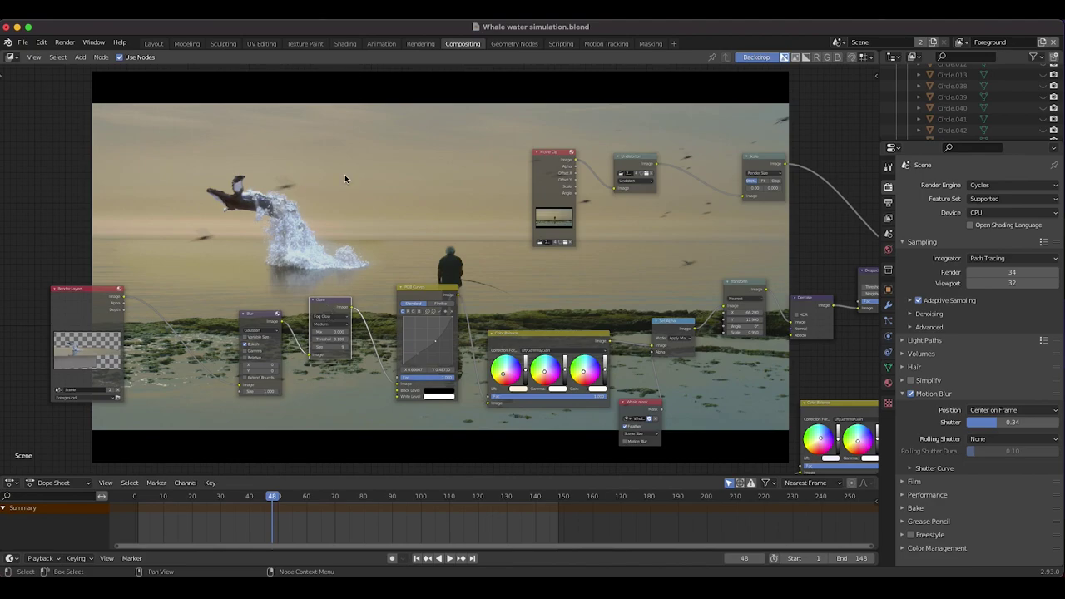
click(445, 300)
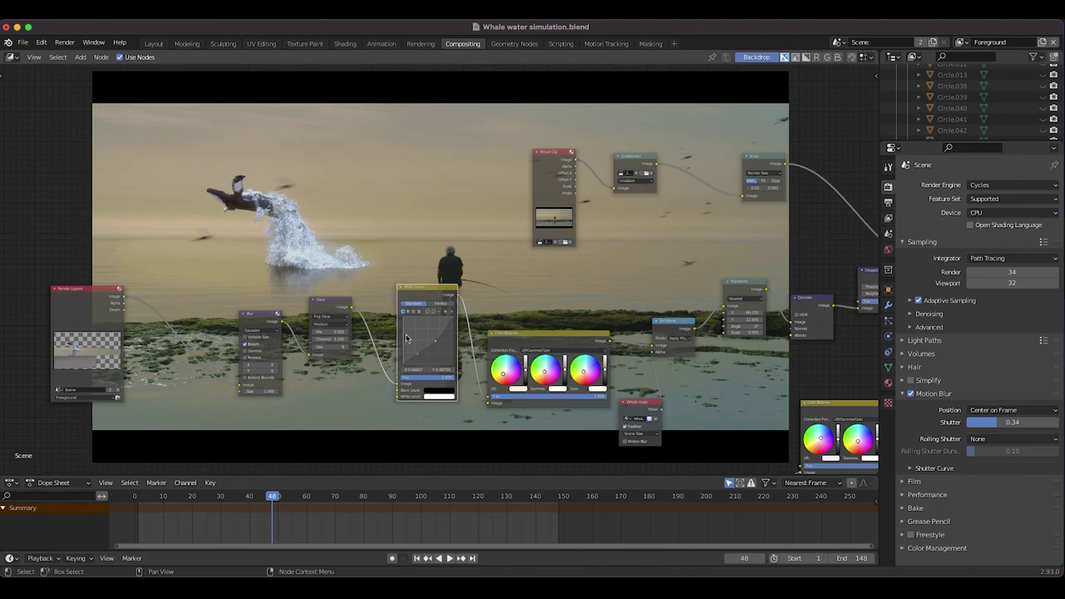
middle_drag(432, 292, 350, 275)
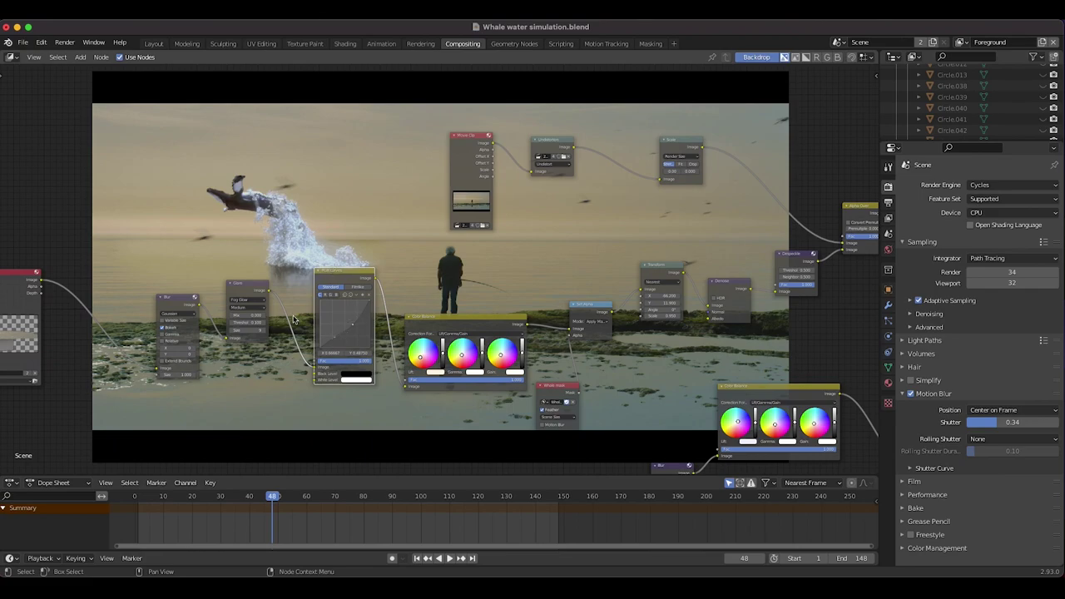
scroll(220, 247, up, 5)
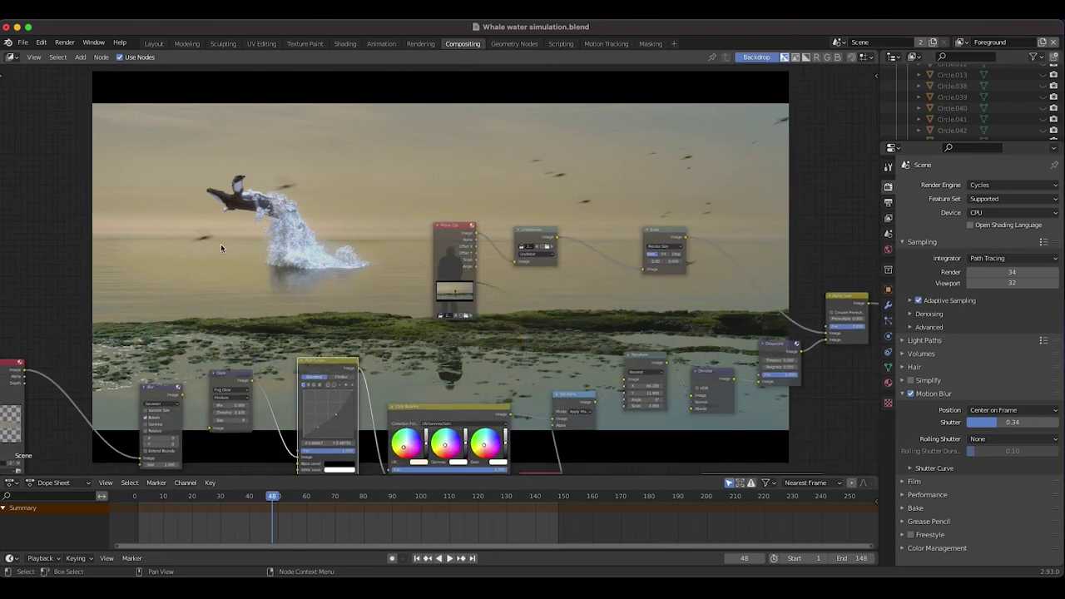
scroll(325, 287, down, 5)
click(416, 318)
middle_drag(373, 294, 266, 290)
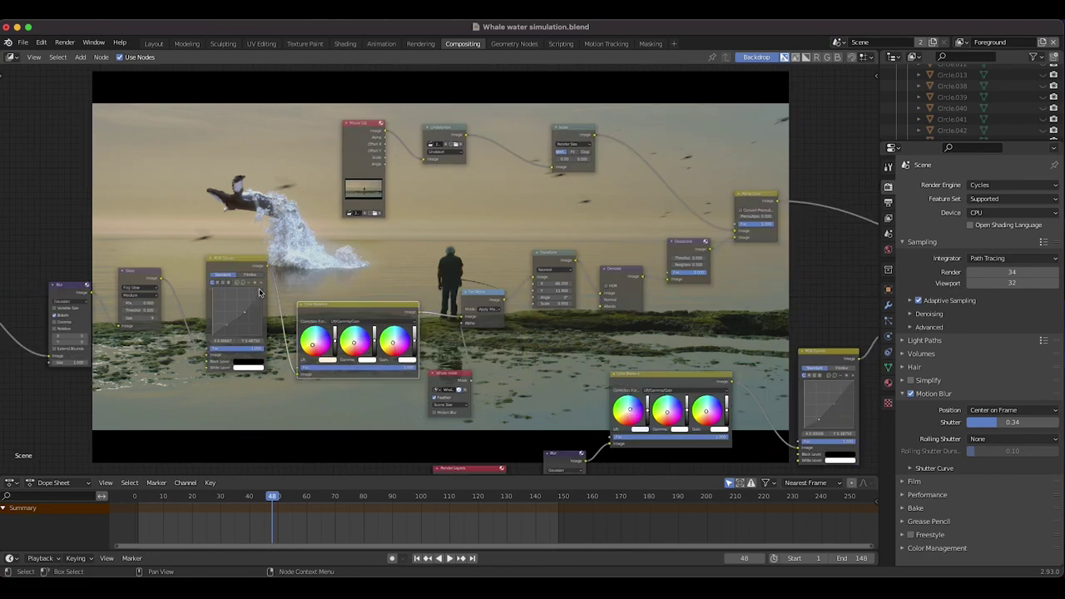
Trace the foreground branch from its Render Layers node through to the Color Balance node, comparing it with the whale in the backdrop
scroll(333, 309, left, 3)
scroll(333, 309, up, 2)
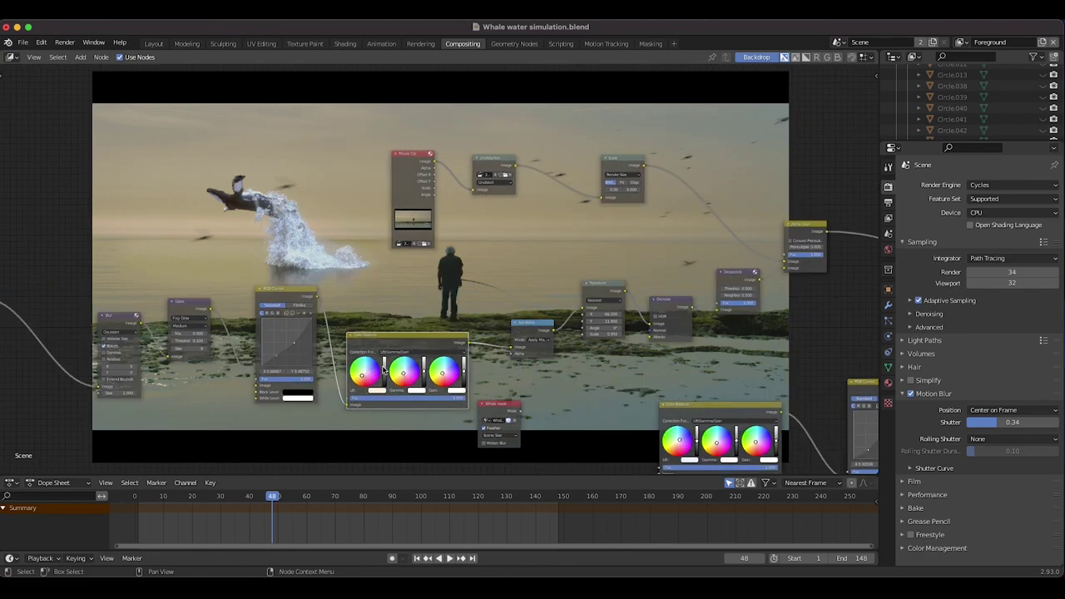
scroll(384, 321, left, 7)
scroll(384, 321, up, 3)
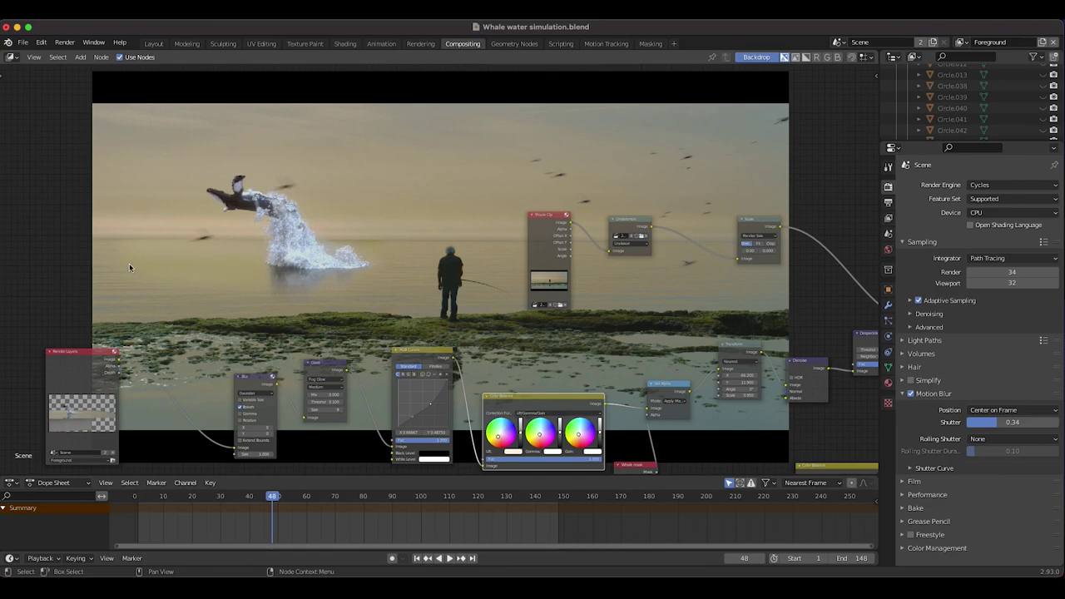
middle_drag(264, 267, 118, 225)
scroll(373, 239, down, 3)
scroll(373, 239, right, 5)
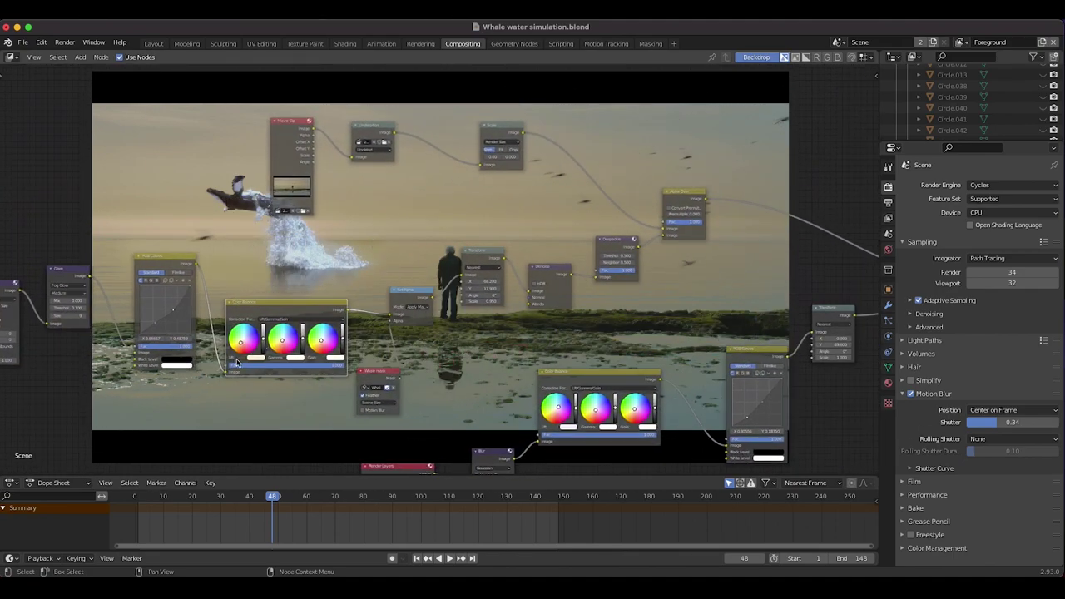
Bypass the foreground branch's Color Balance node to compare the whale's tint without it, and restore the node's link
drag(226, 372, 391, 313)
scroll(375, 265, left, 5)
scroll(376, 265, up, 3)
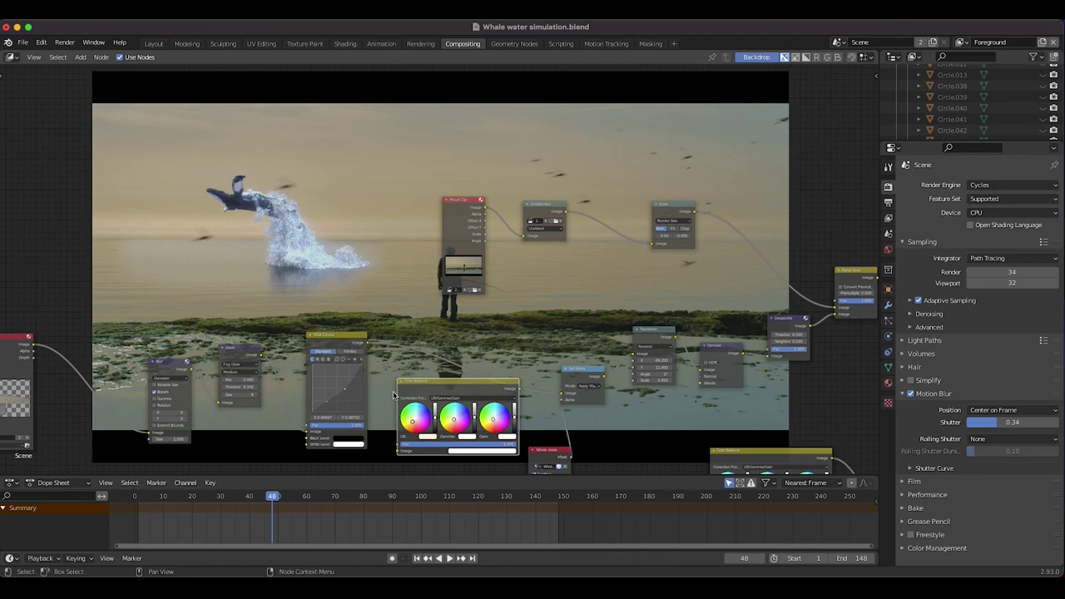
drag(427, 423, 432, 389)
scroll(455, 382, right, 3)
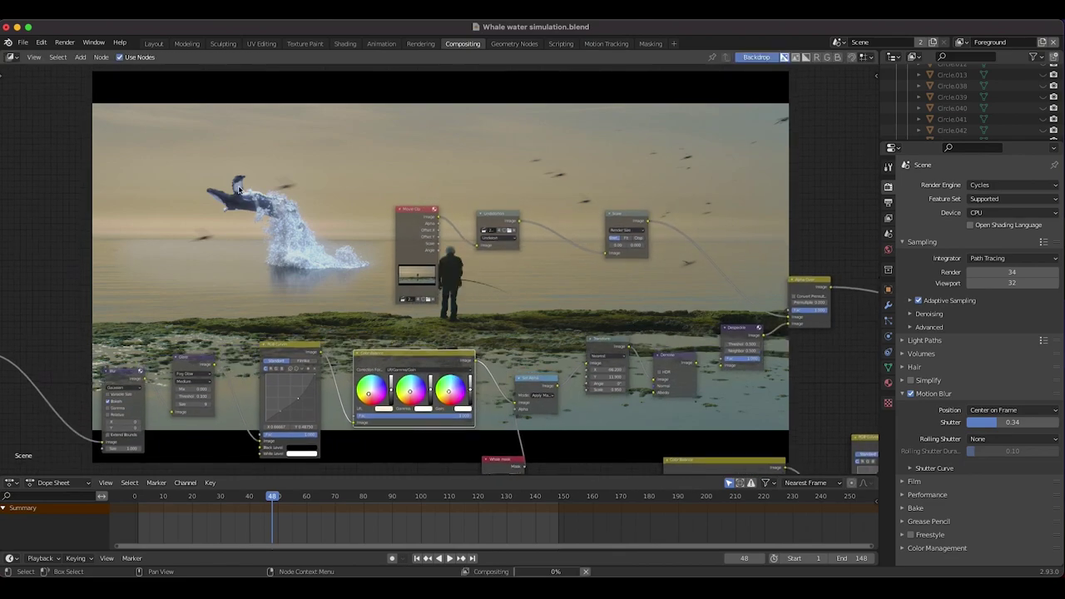
Pick out the Whale mask node and the Set Alpha node it feeds, and compare them with the whale in the backdrop
middle_drag(381, 302, 381, 233)
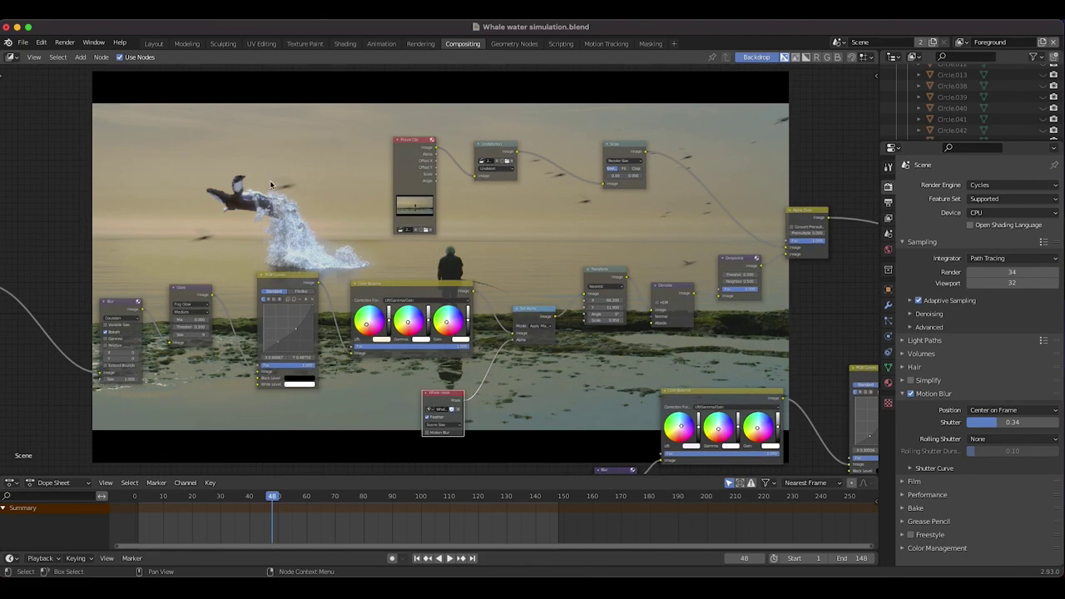
scroll(272, 185, up, 5)
scroll(272, 185, left, 3)
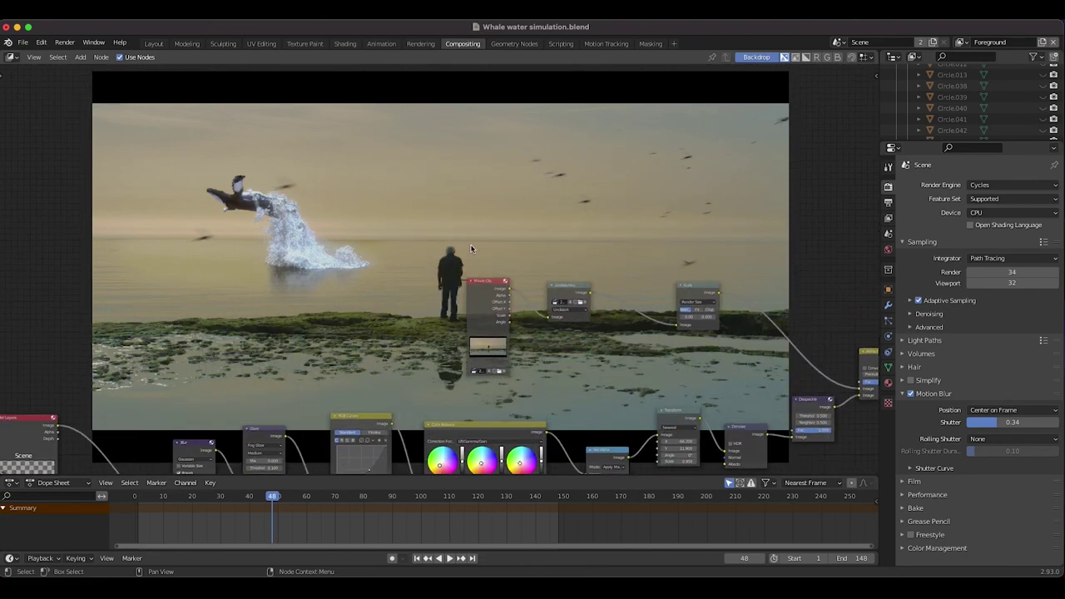
scroll(378, 244, down, 8)
scroll(378, 243, right, 5)
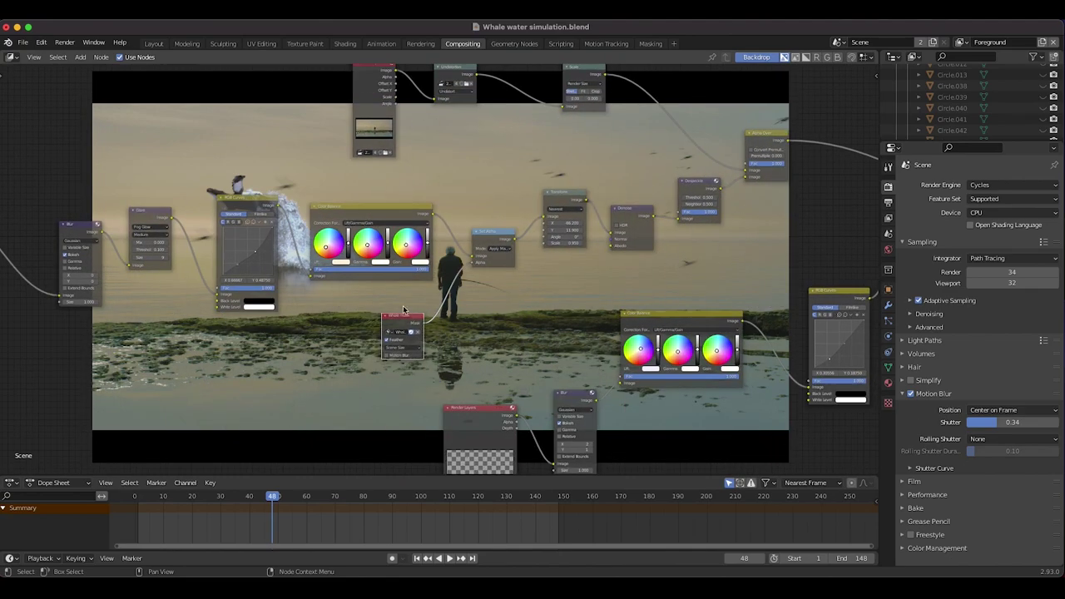
click(491, 238)
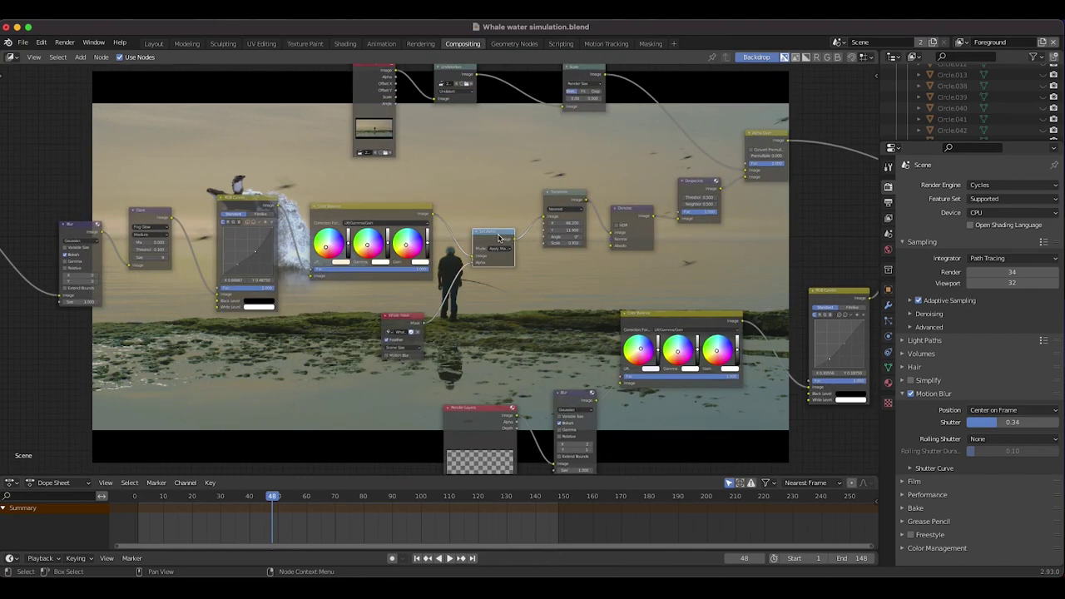
scroll(437, 214, up, 9)
scroll(437, 214, left, 2)
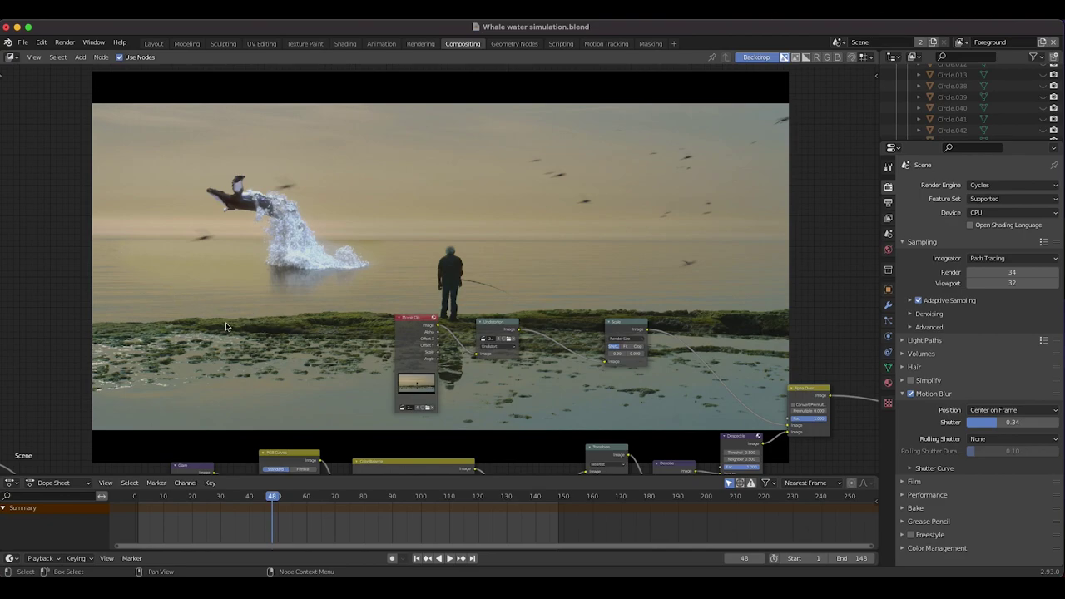
scroll(225, 326, down, 8)
Inspect the entire whale mask outline over the sea footage in the Masking workspace, and return to the Compositing workspace
click(650, 43)
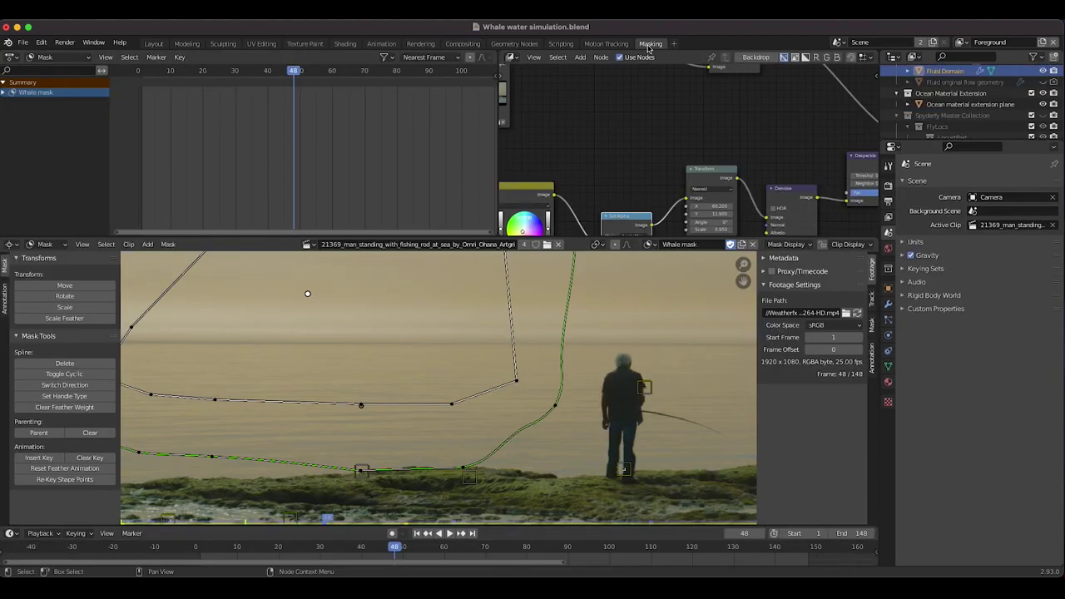
scroll(511, 343, down, 5)
middle_drag(533, 368, 511, 343)
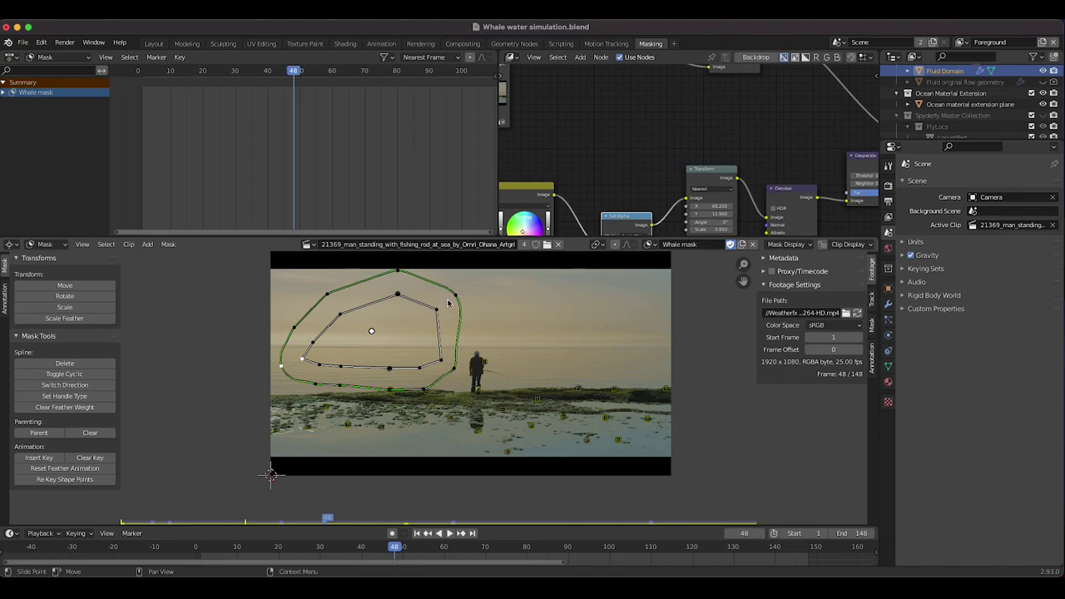
click(463, 43)
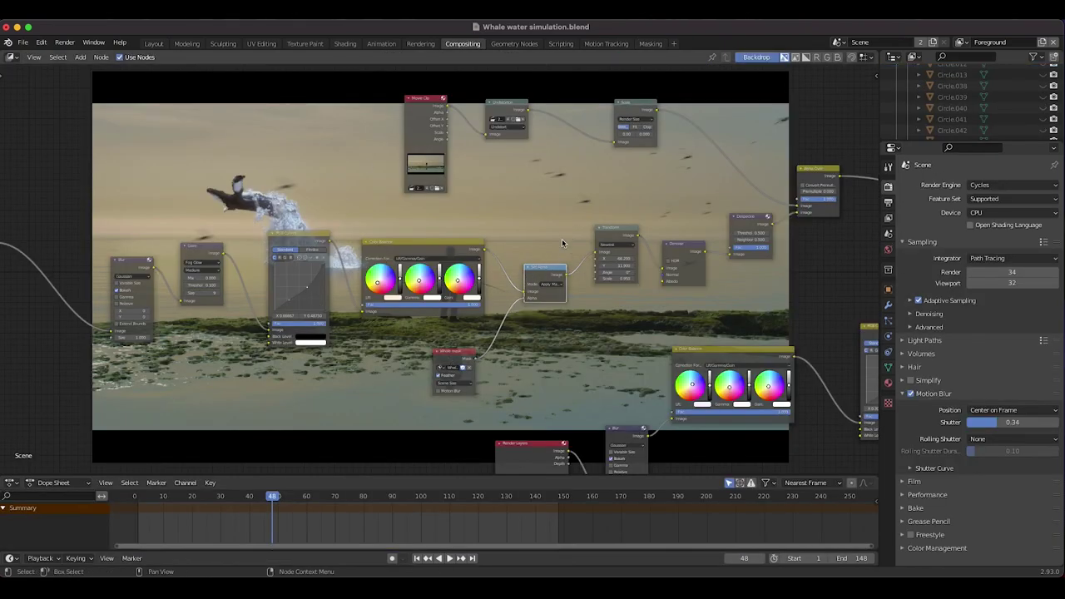
Select the Transform node that follows Set Alpha and examine its position and scale settings
middle_drag(599, 265, 648, 347)
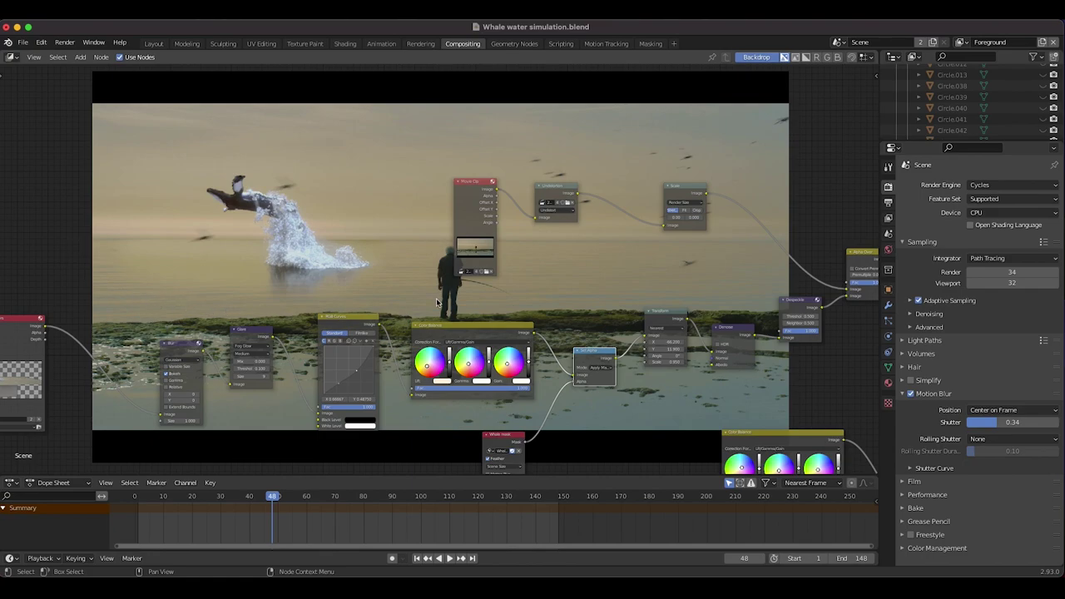
scroll(420, 237, right, 3)
click(554, 257)
scroll(554, 257, right, 4)
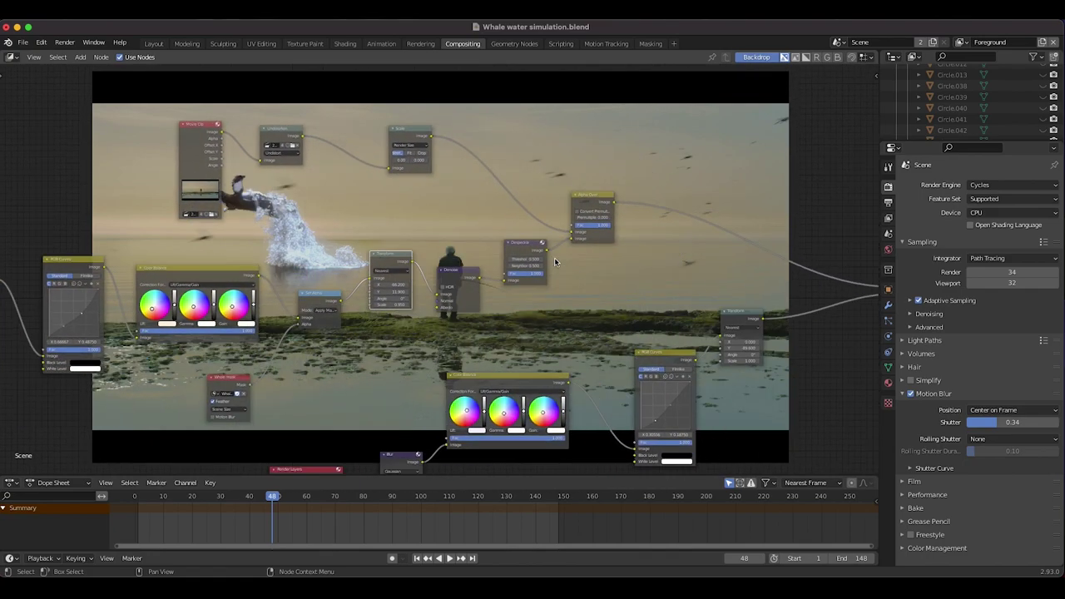
scroll(390, 292, up, 3)
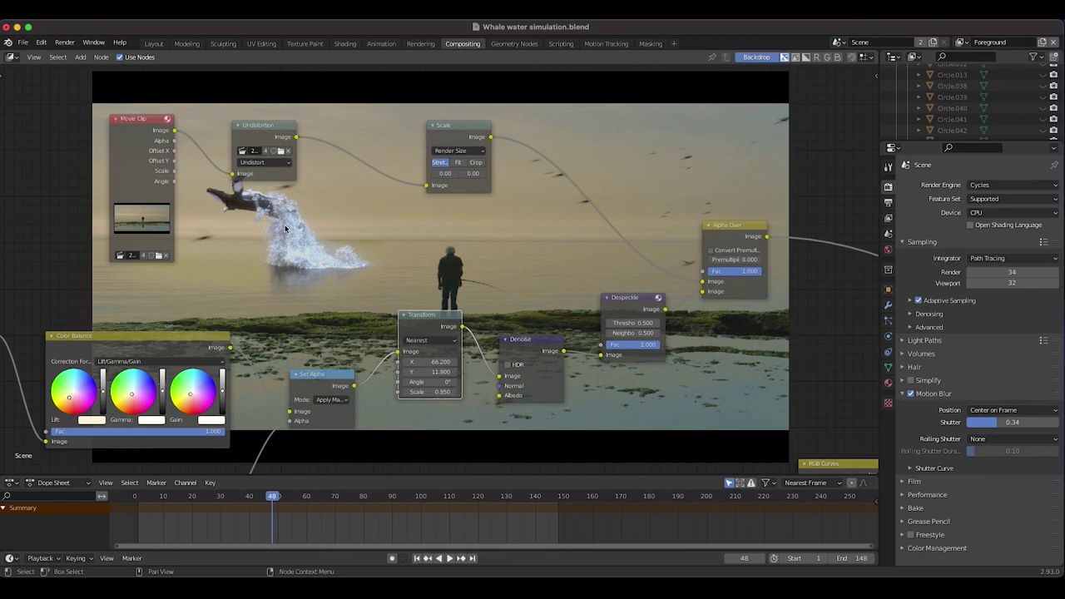
Follow the foreground branch past Denoise and Despeckle into the Alpha Over node that combines it with the footage
scroll(433, 260, right, 5)
click(392, 330)
click(533, 279)
key(Home)
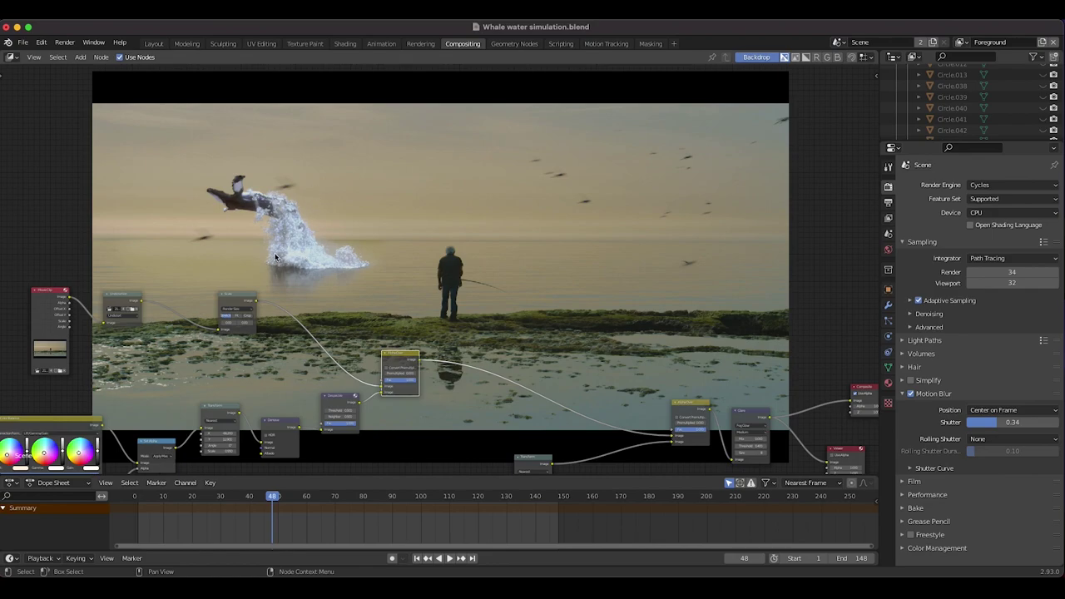
Pick out the second Alpha Over node before the final Glare and compare it with the composited frame
scroll(426, 353, down, 3)
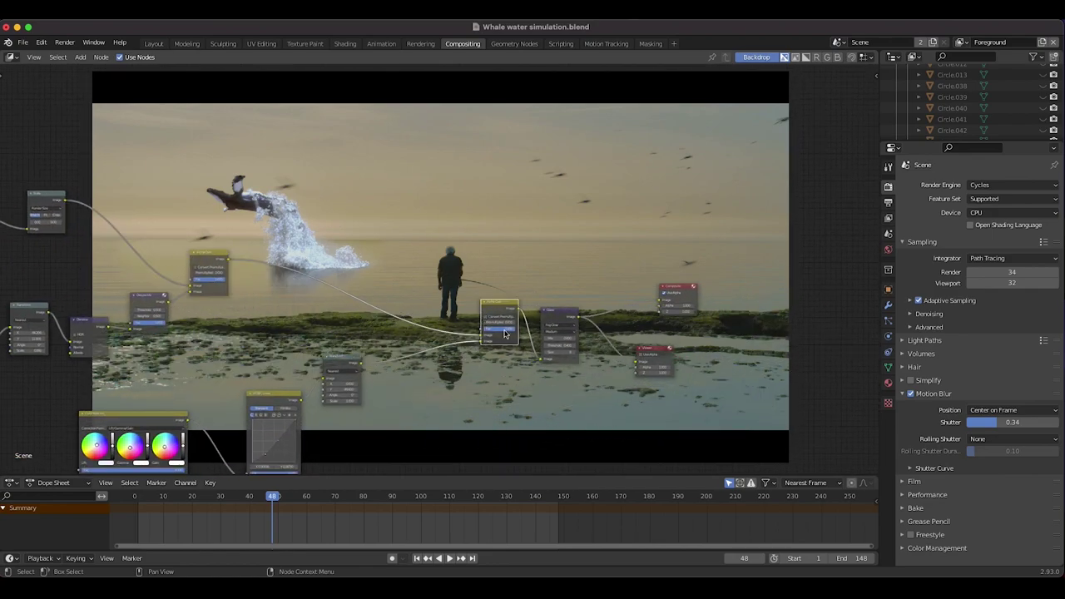
middle_drag(504, 333, 439, 471)
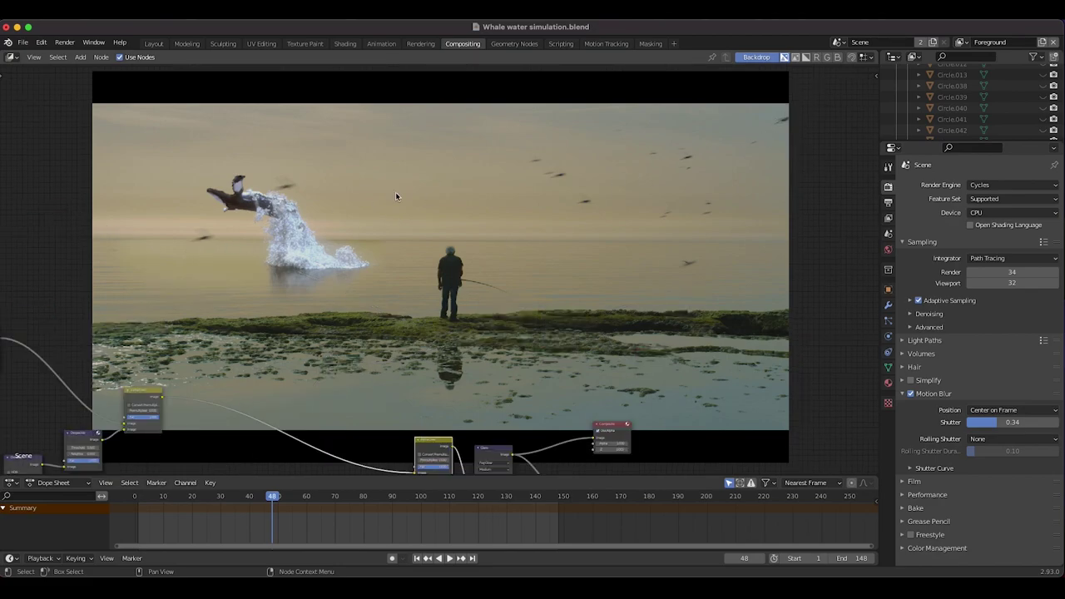
scroll(505, 266, down, 8)
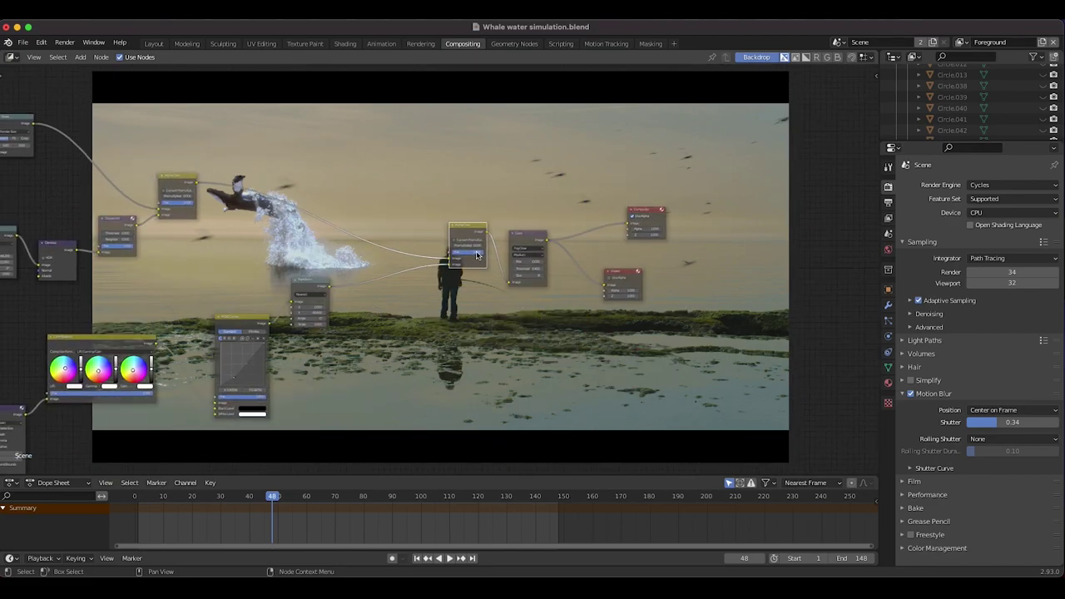
scroll(453, 220, up, 8)
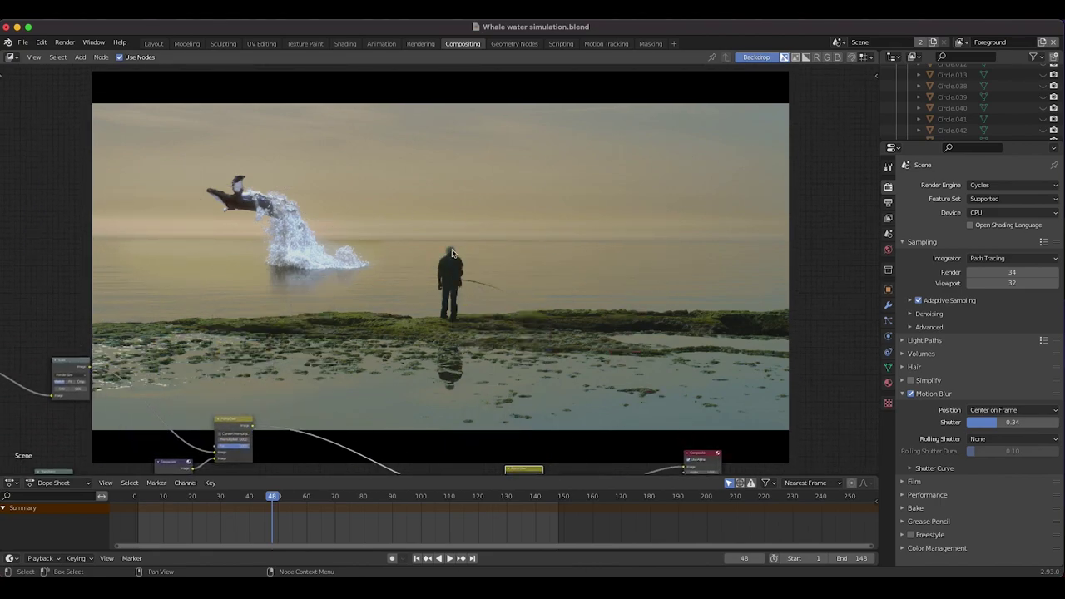
scroll(518, 359, down, 8)
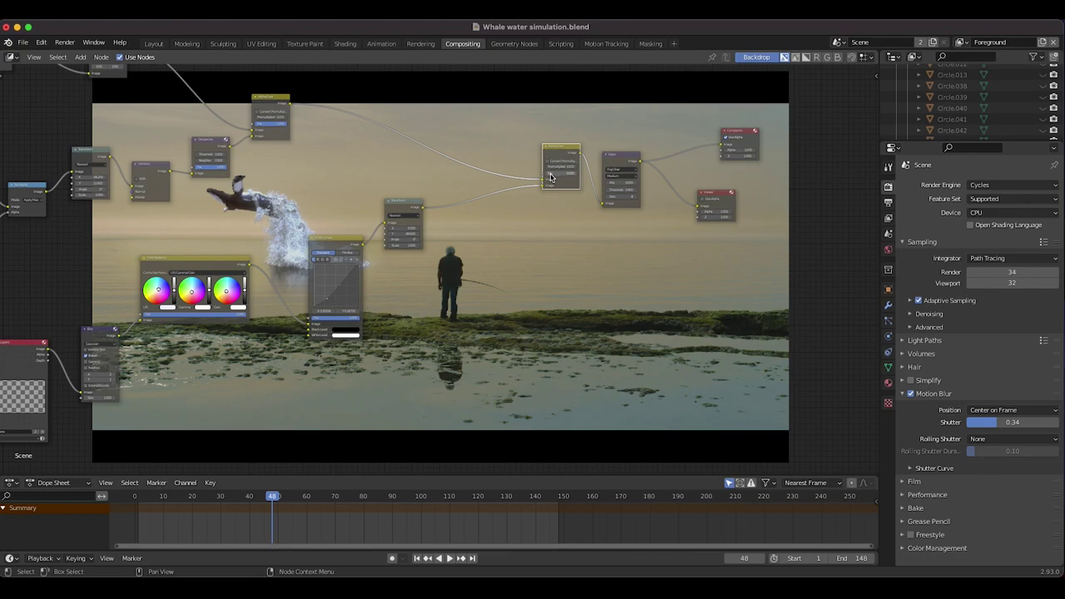
Trace the Locusts branch back to its start, and pick out its Render Layers and Blur nodes
scroll(210, 286, left, 6)
scroll(210, 286, right, 2)
scroll(210, 286, left, 5)
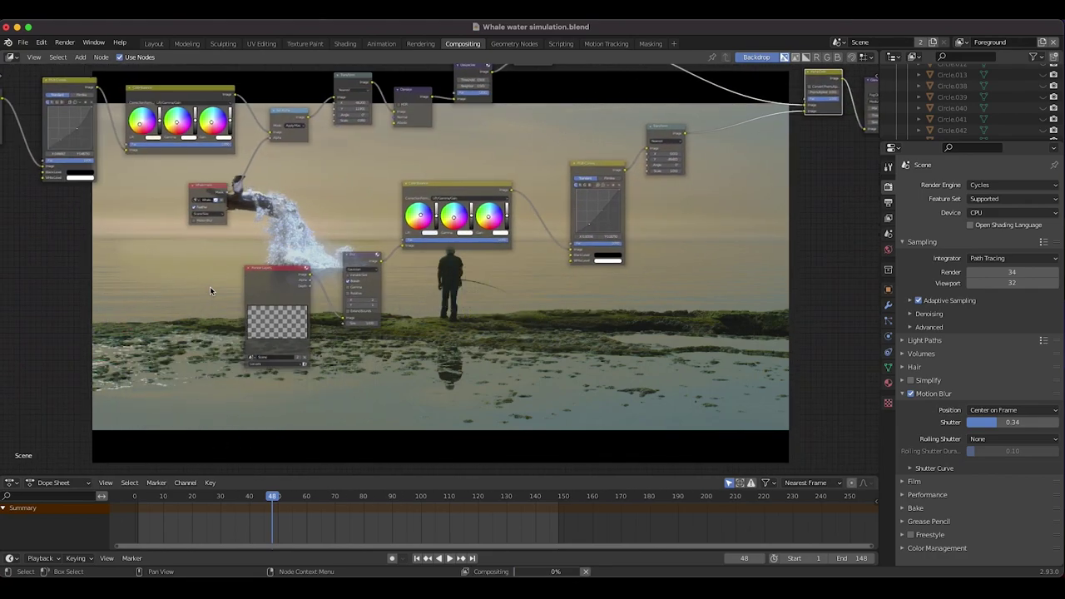
scroll(270, 362, up, 6)
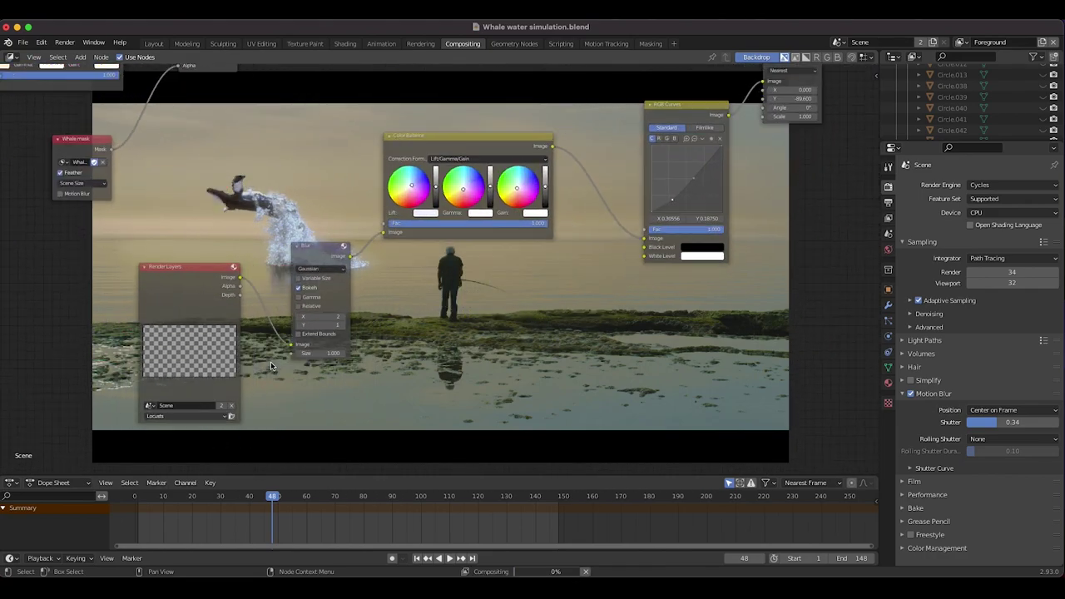
scroll(271, 362, left, 3)
click(307, 270)
scroll(307, 271, up, 2)
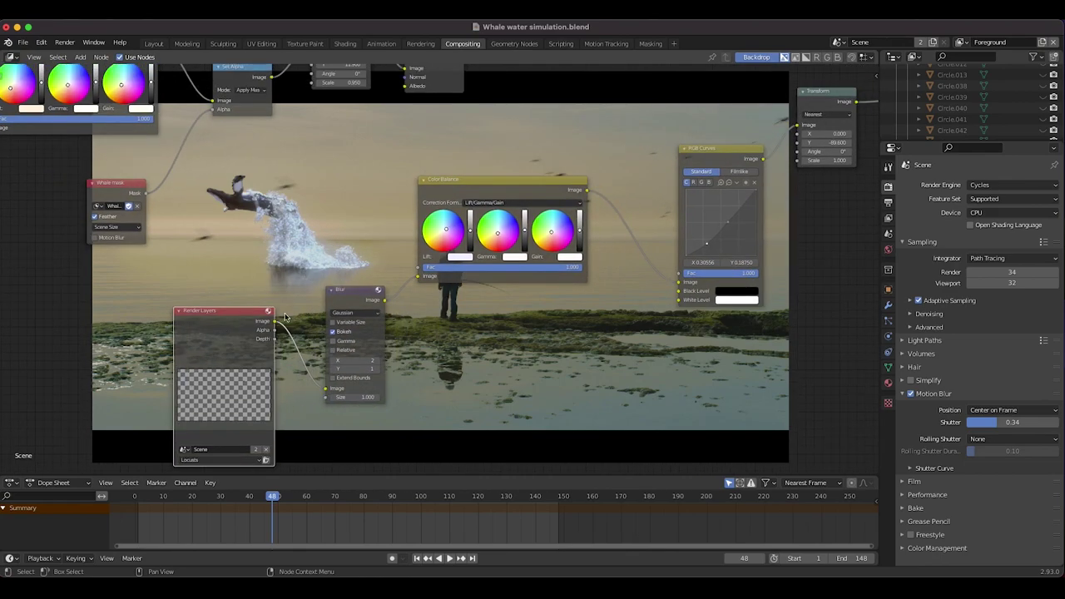
click(344, 340)
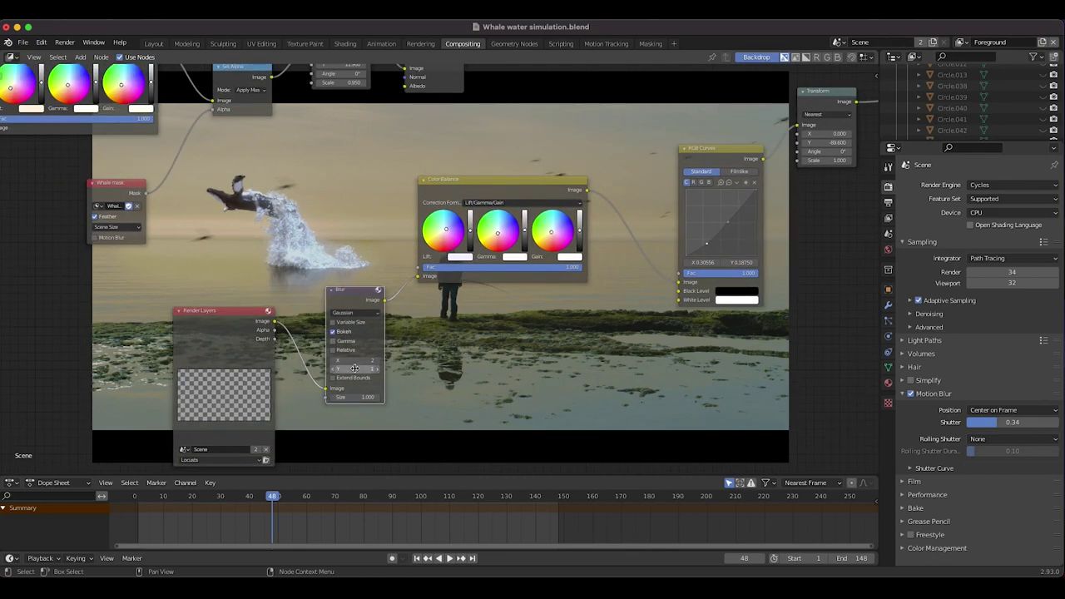
Follow the Locusts branch through its Color Balance, RGB Curves and Transform nodes into the second Alpha Over
scroll(347, 158, up, 4)
scroll(347, 158, right, 3)
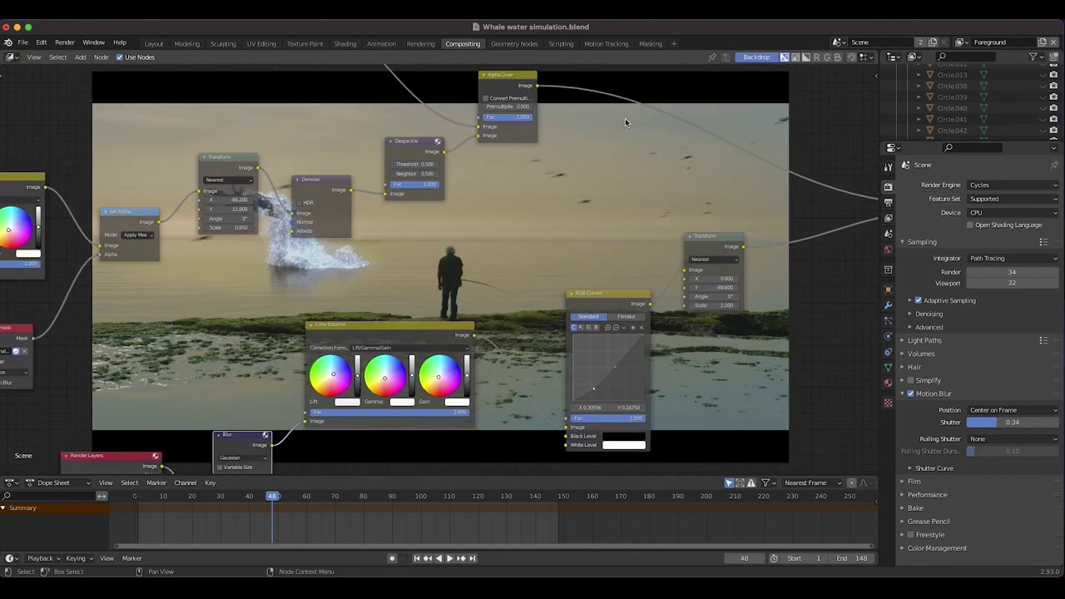
scroll(339, 350, down, 3)
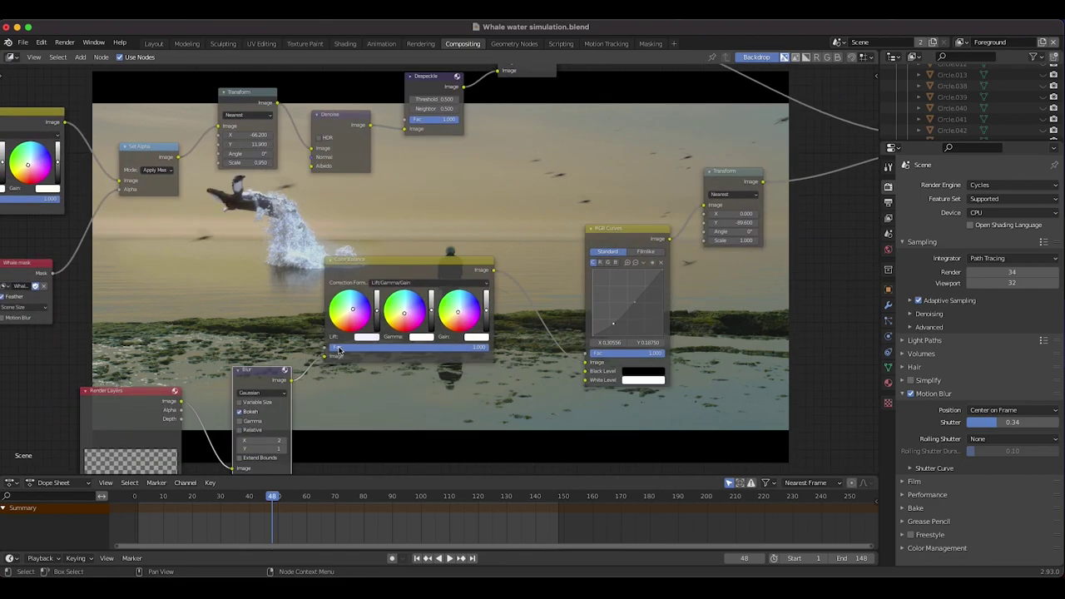
scroll(251, 342, right, 3)
scroll(251, 341, up, 1)
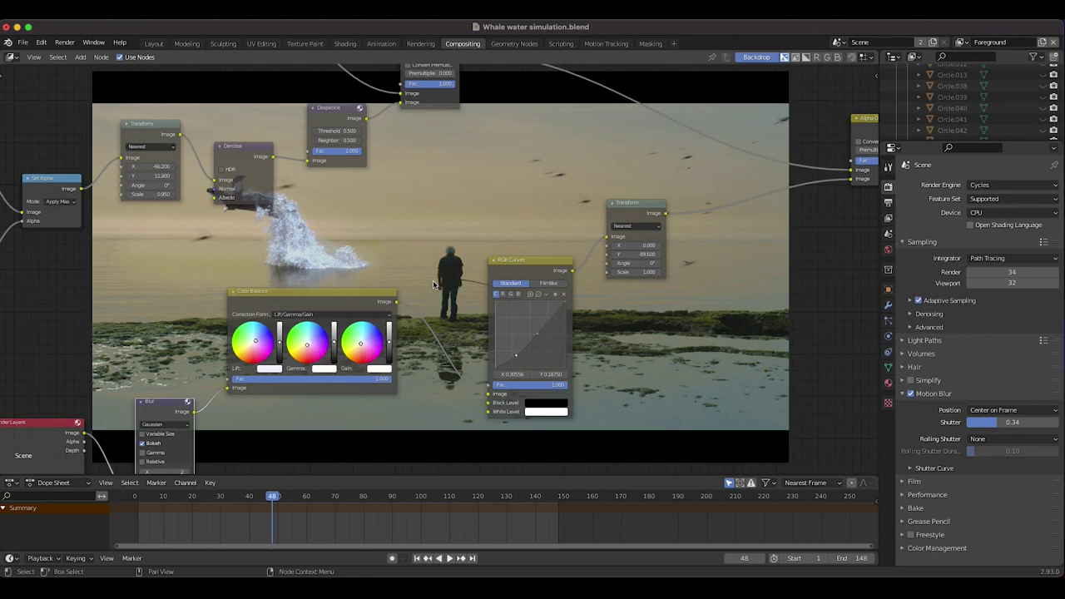
scroll(299, 393, right, 5)
scroll(300, 393, up, 1)
click(322, 314)
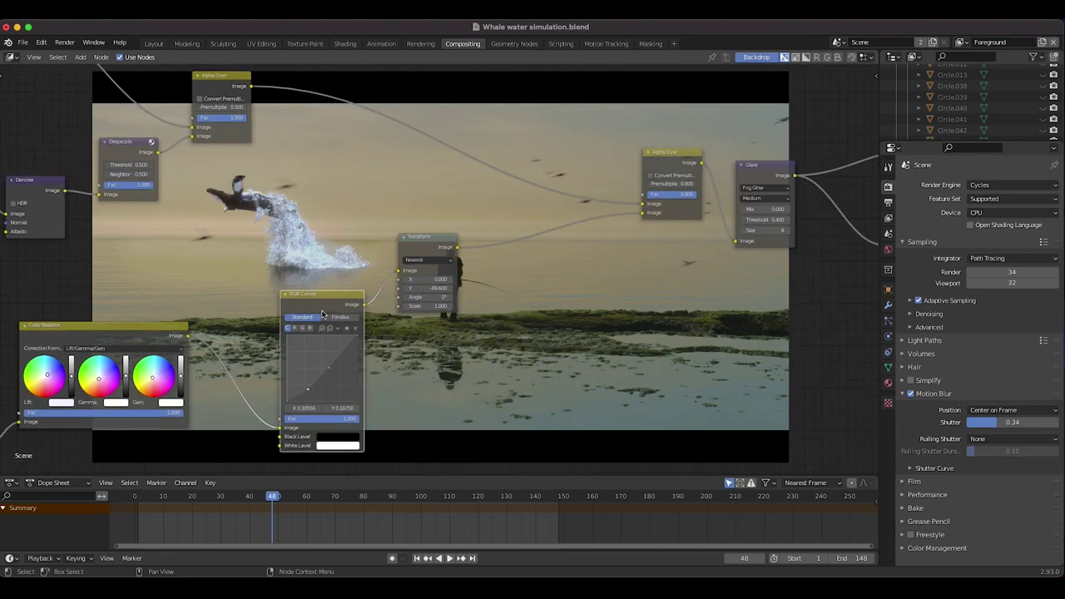
click(437, 242)
scroll(437, 242, down, 1)
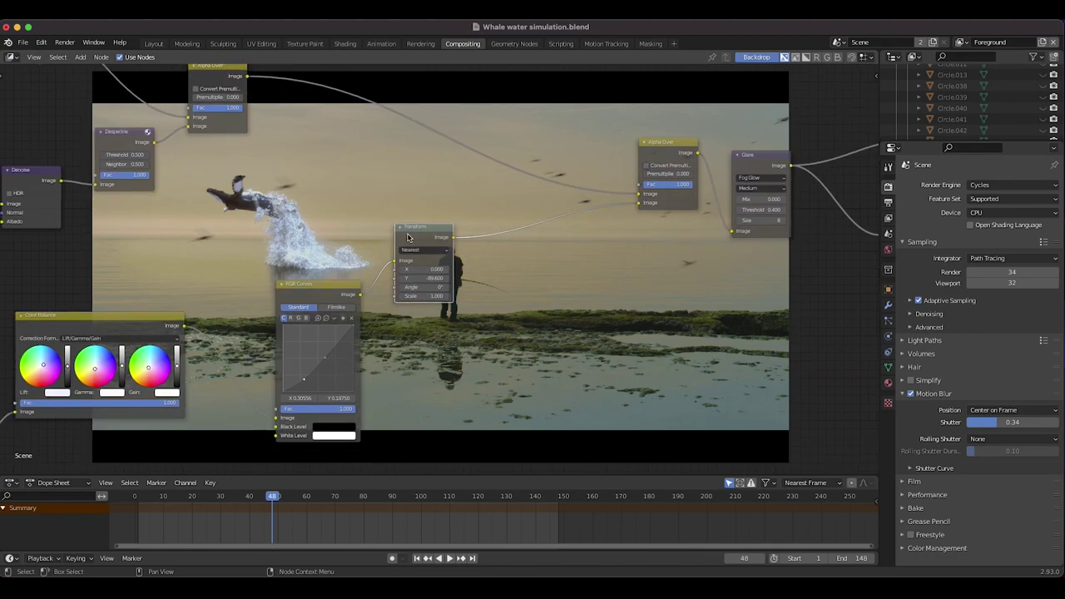
Link the Locusts Render Layers output directly to the second Alpha Over, bypassing the branch's adjustment nodes, and preview the frame
scroll(479, 238, down, 4)
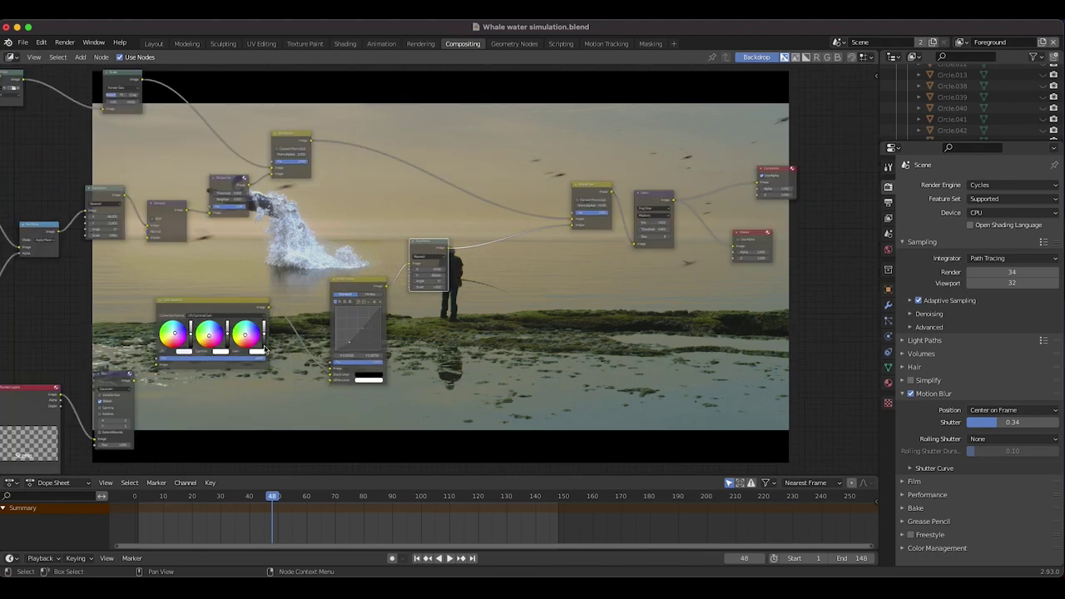
scroll(239, 408, right, 3)
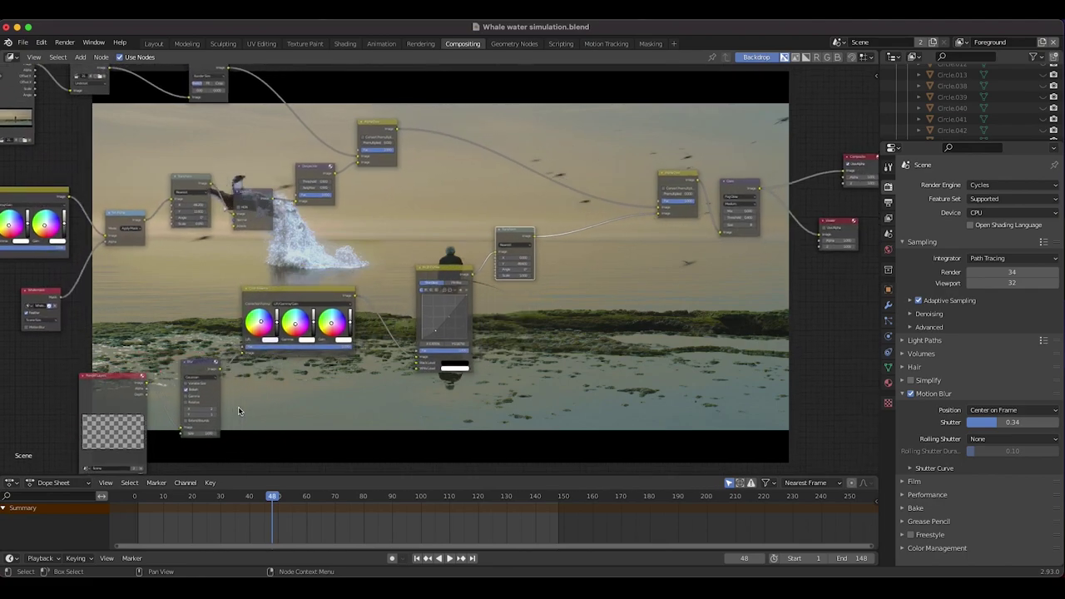
drag(178, 428, 658, 214)
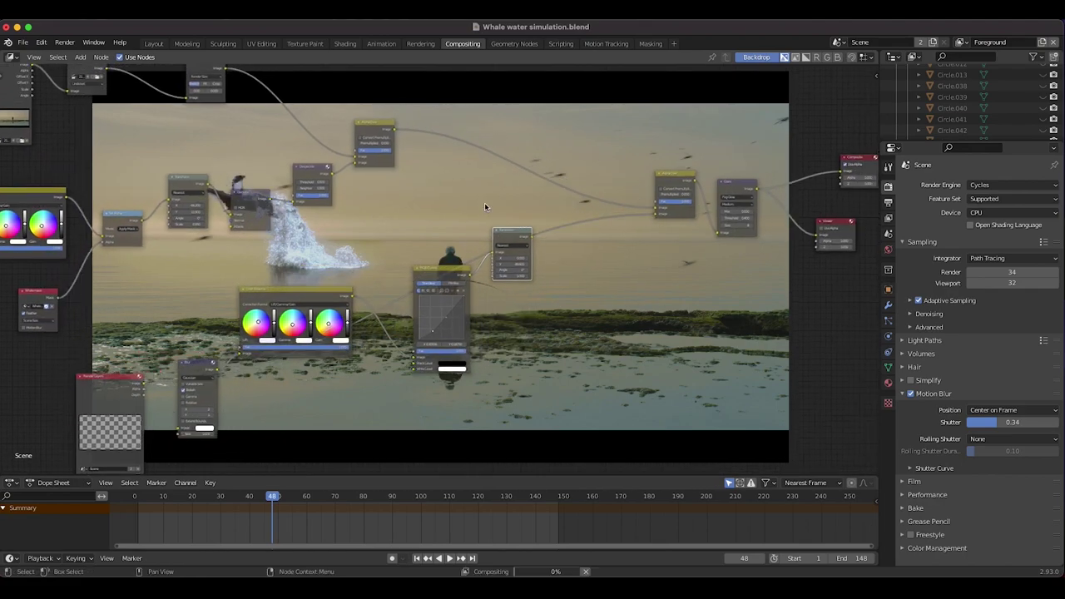
scroll(484, 202, up, 6)
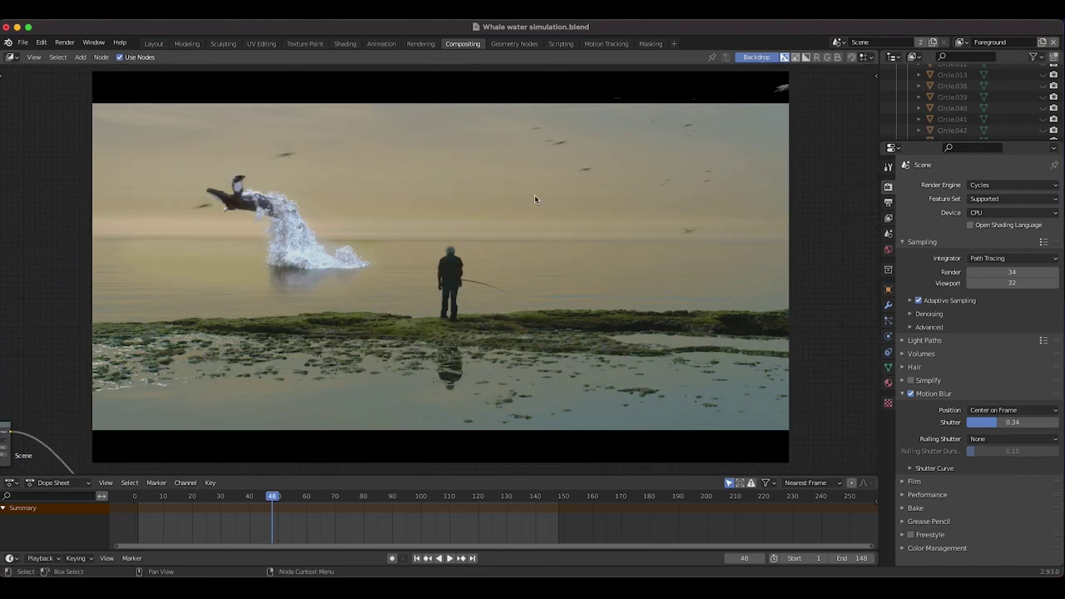
Reinsert the Blur node between the Locusts Render Layers and the second Alpha Over, and preview the composited frame
scroll(680, 140, up, 2)
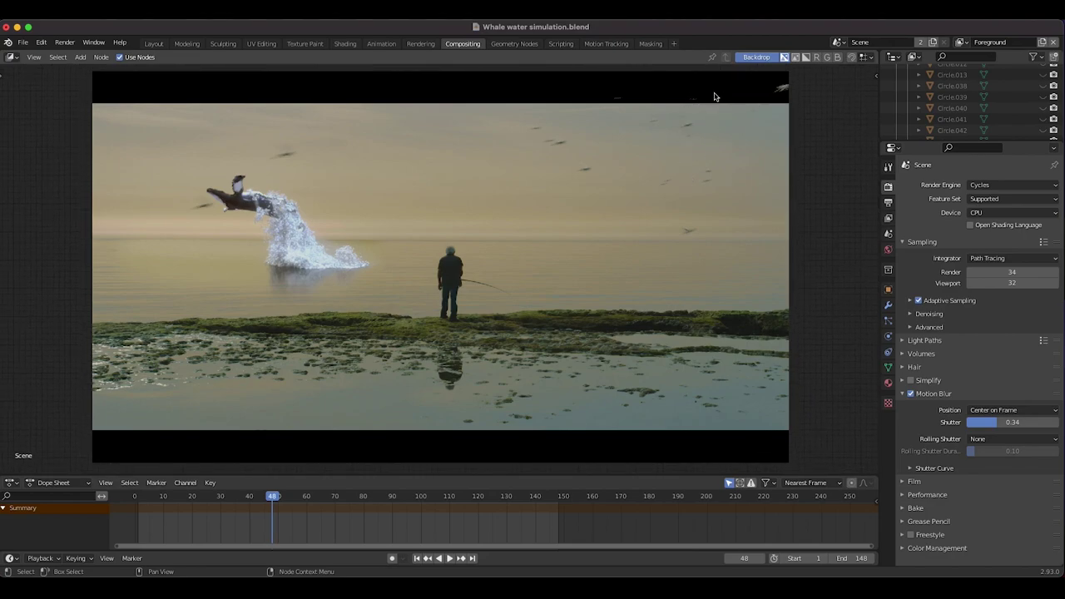
key(Home)
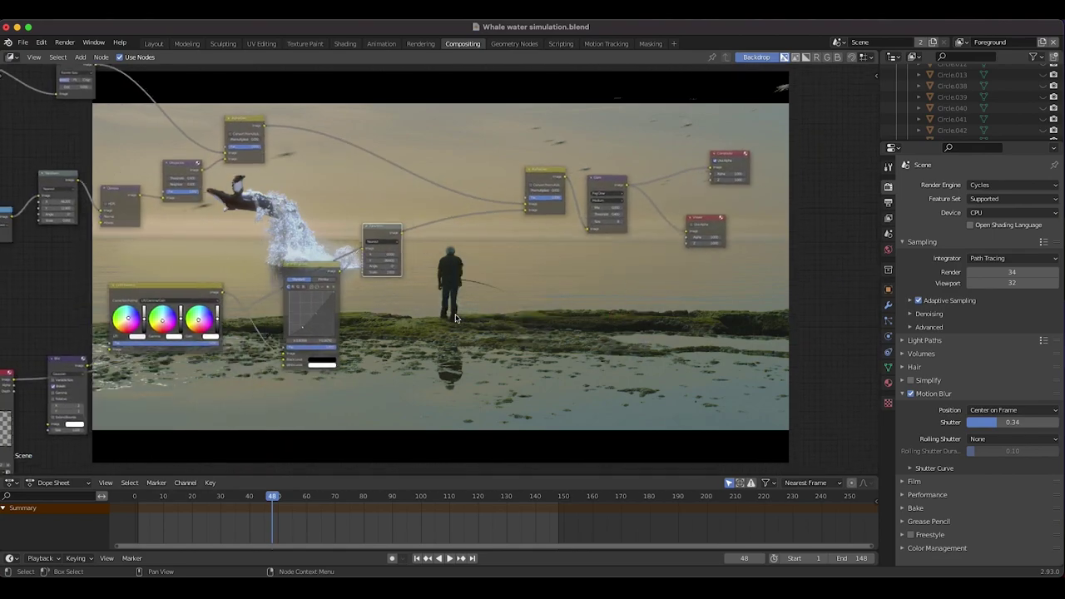
scroll(208, 339, left, 5)
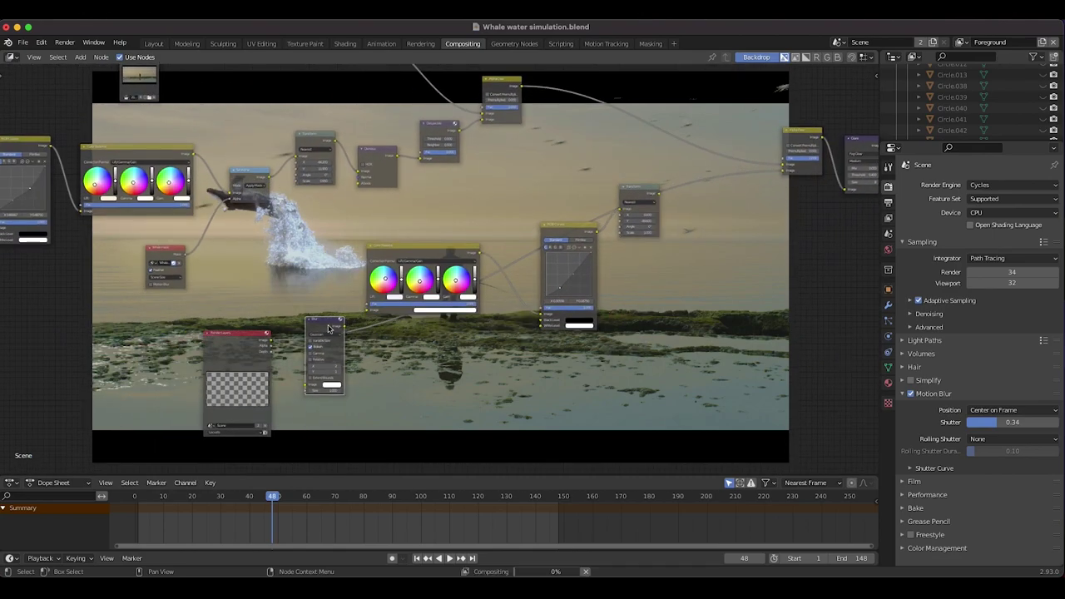
scroll(451, 328, up, 7)
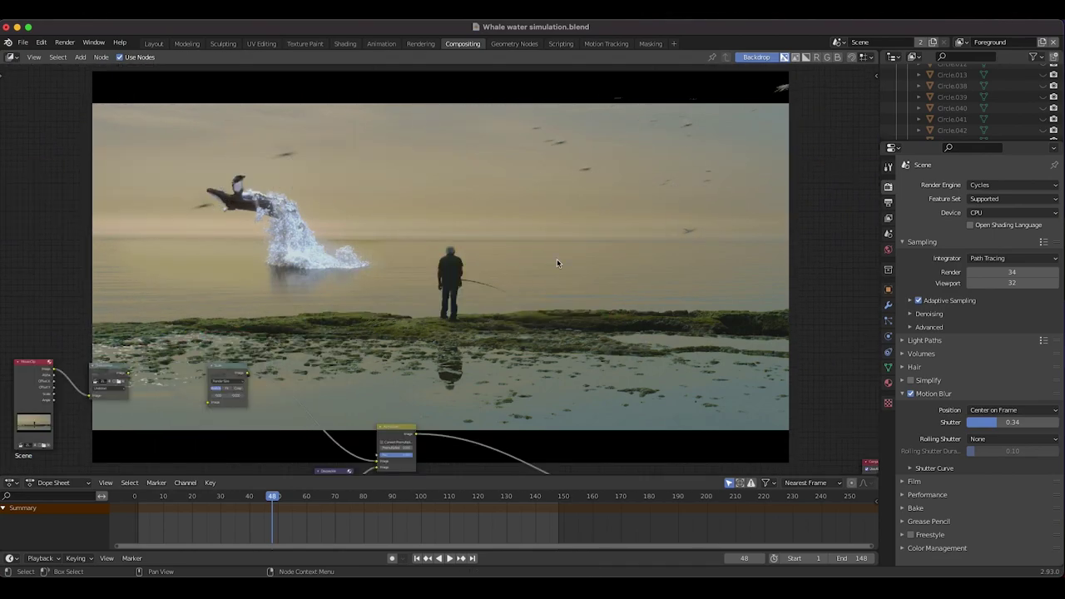
Insert the Color Balance node after the Blur in the Locusts branch and preview its effect on the frame
scroll(557, 259, down, 6)
scroll(539, 273, left, 3)
drag(441, 307, 448, 336)
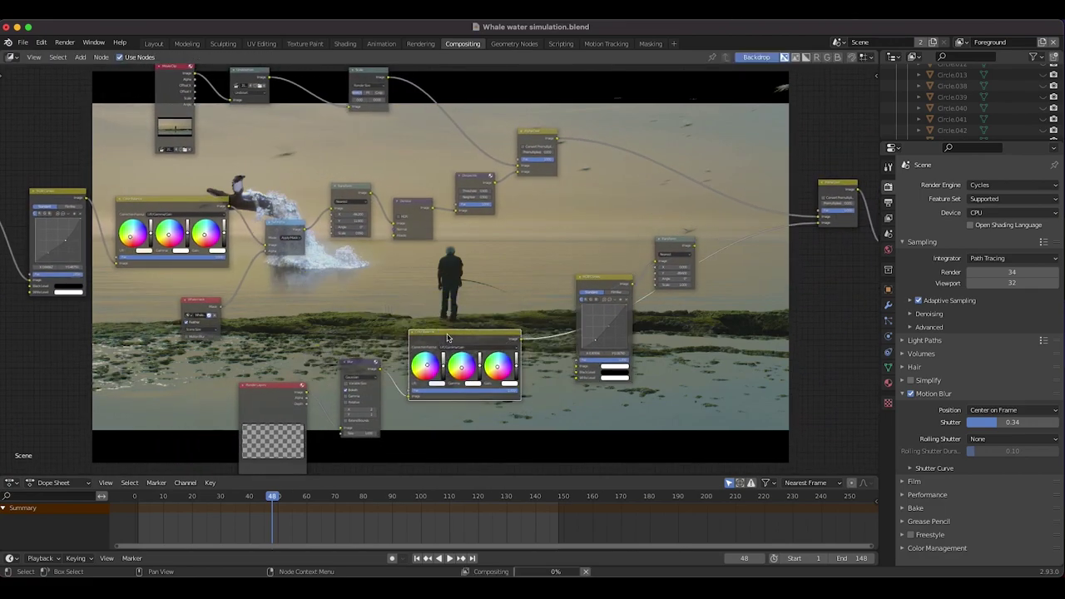
scroll(495, 248, up, 10)
scroll(495, 248, right, 5)
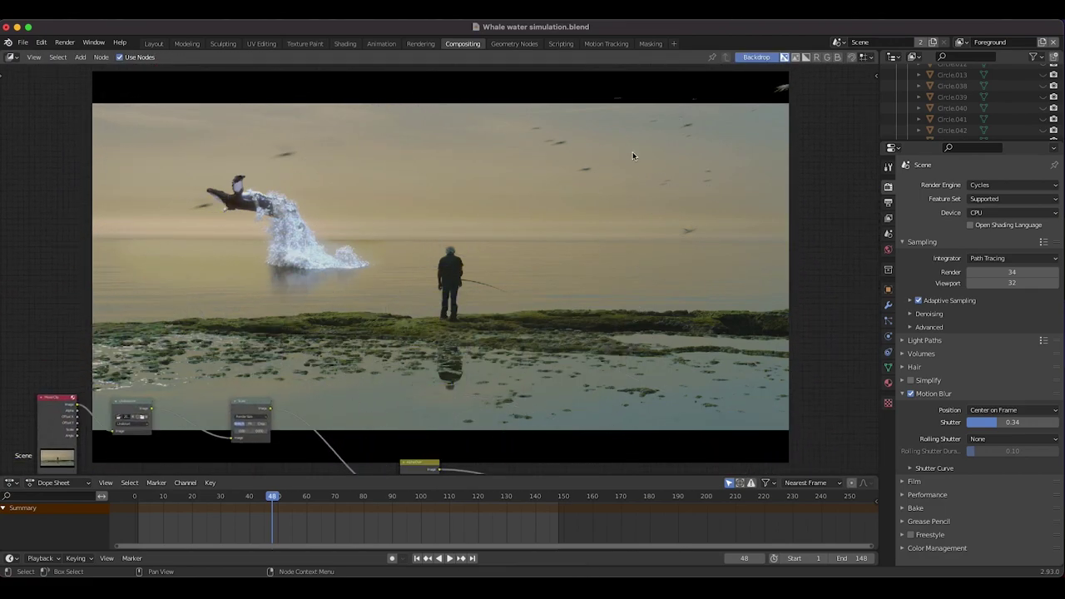
Insert the RGB Curves node between the Locusts Color Balance and the second Alpha Over, and check the composited frame
scroll(586, 275, down, 10)
scroll(586, 276, left, 5)
scroll(527, 274, up, 2)
scroll(527, 274, right, 1)
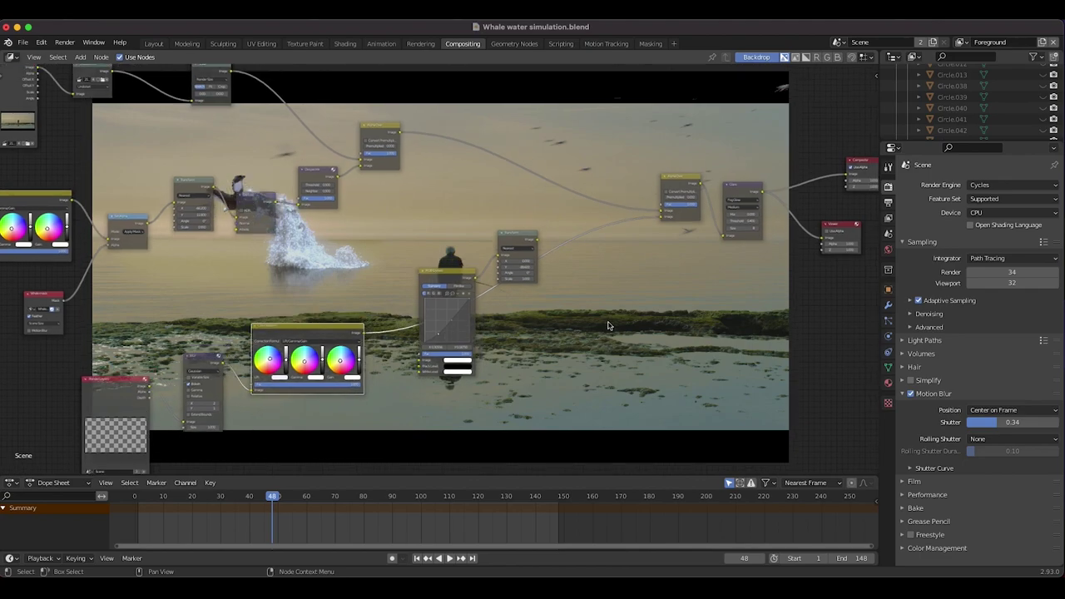
drag(484, 291, 484, 297)
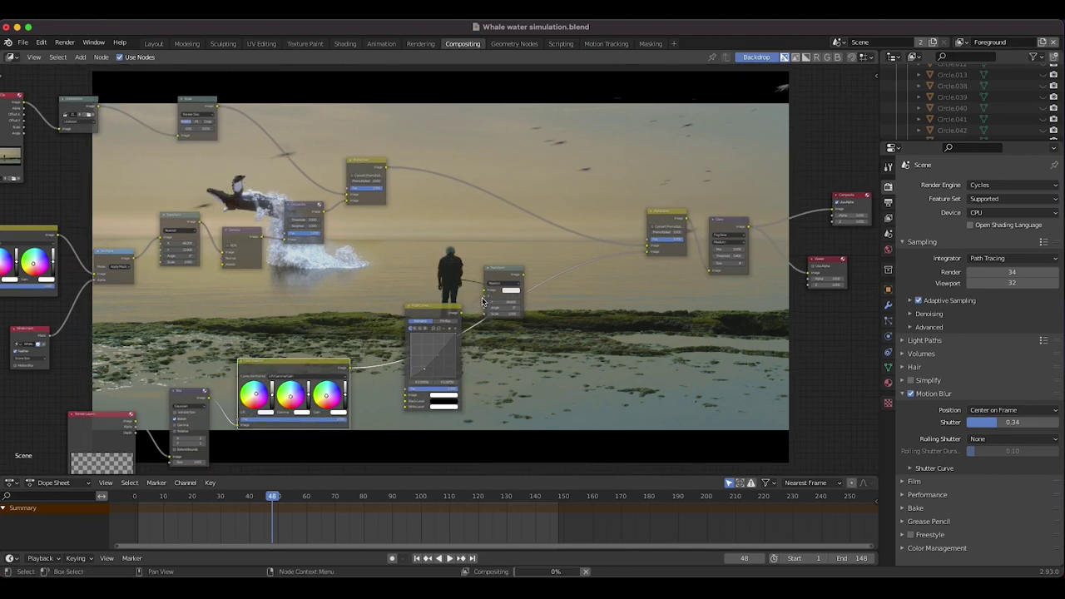
scroll(485, 297, left, 3)
scroll(485, 297, up, 1)
drag(510, 397, 495, 394)
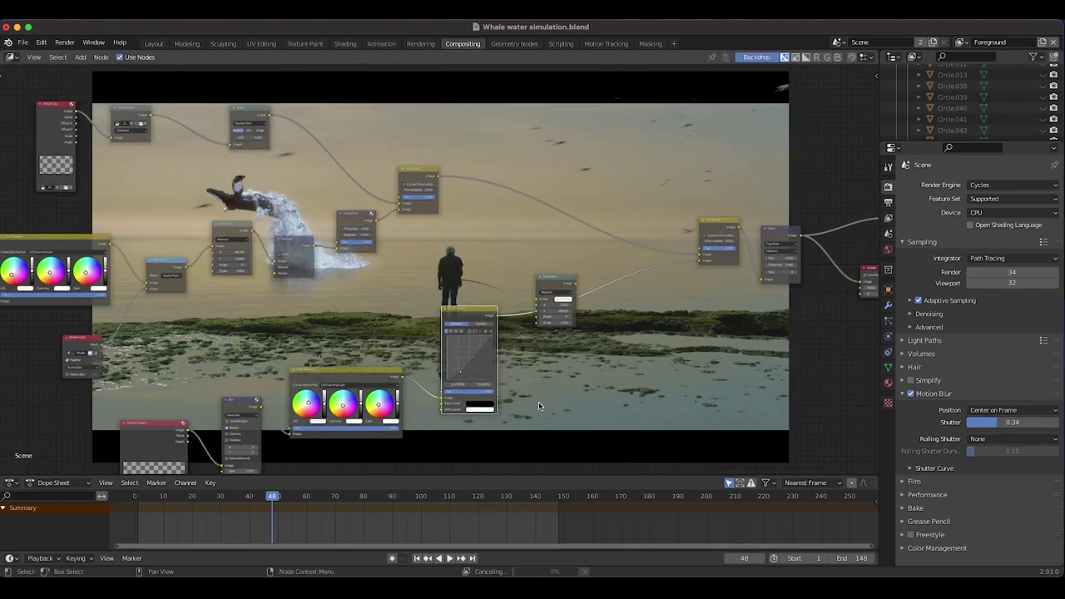
scroll(526, 241, up, 10)
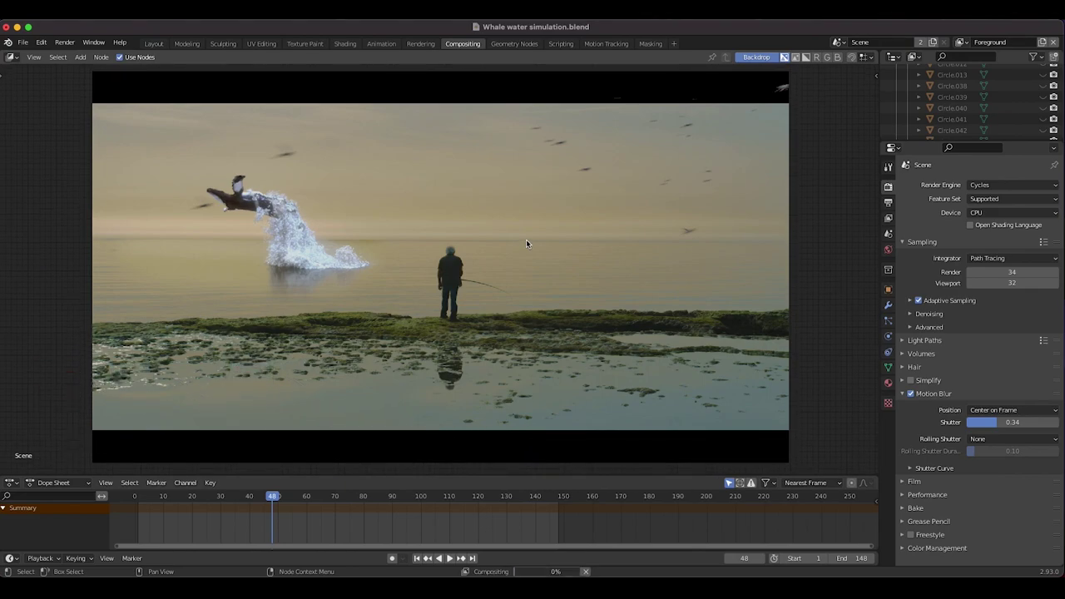
Insert the Transform node between the Locusts RGB Curves and the second Alpha Over, and preview the repositioned locusts
scroll(612, 257, down, 10)
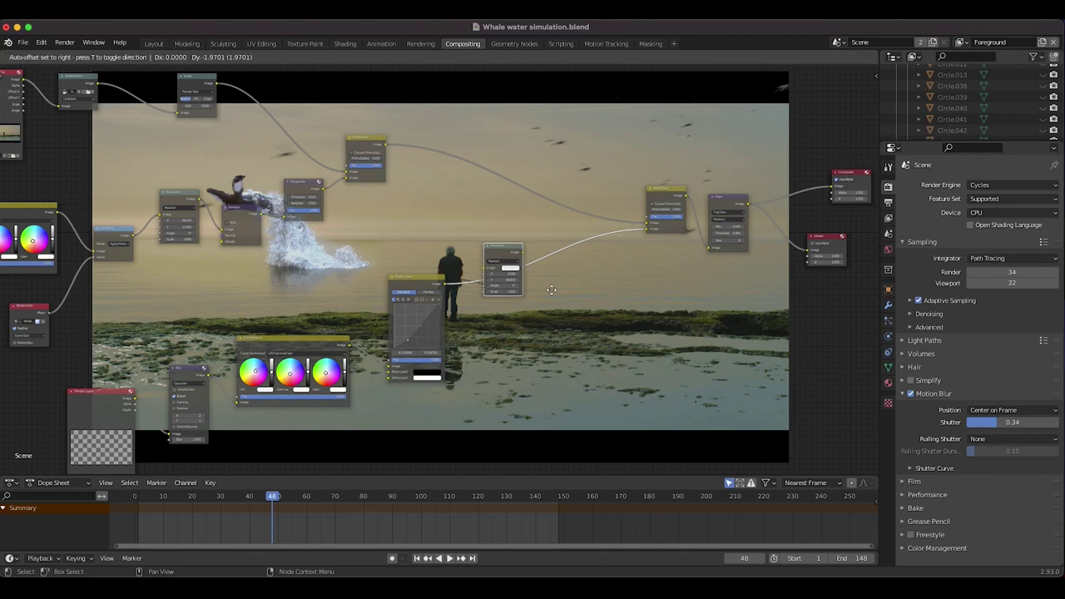
scroll(587, 216, up, 5)
scroll(587, 212, up, 4)
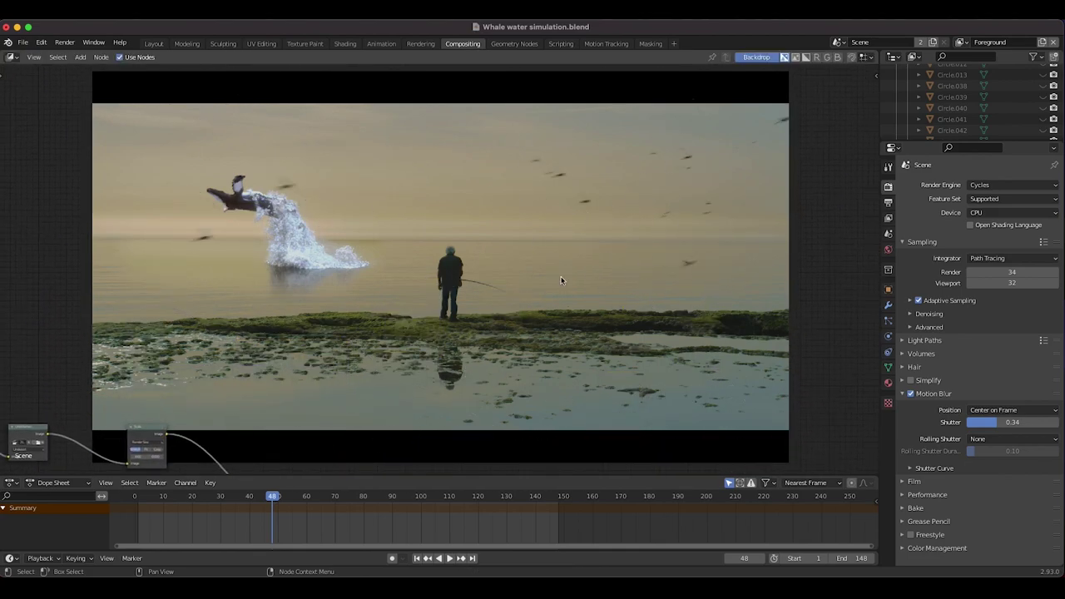
scroll(557, 352, down, 7)
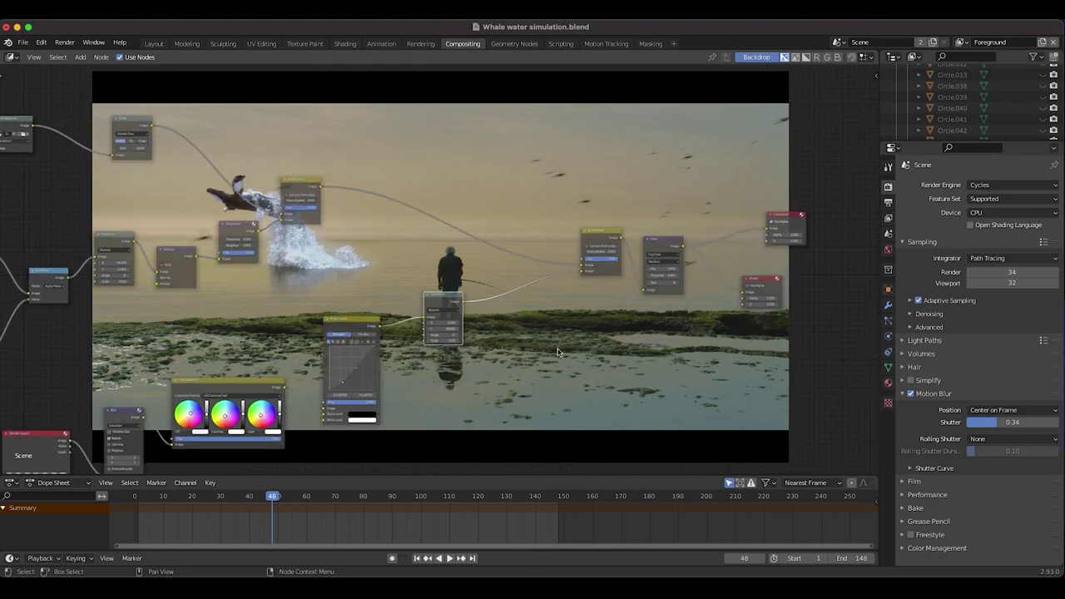